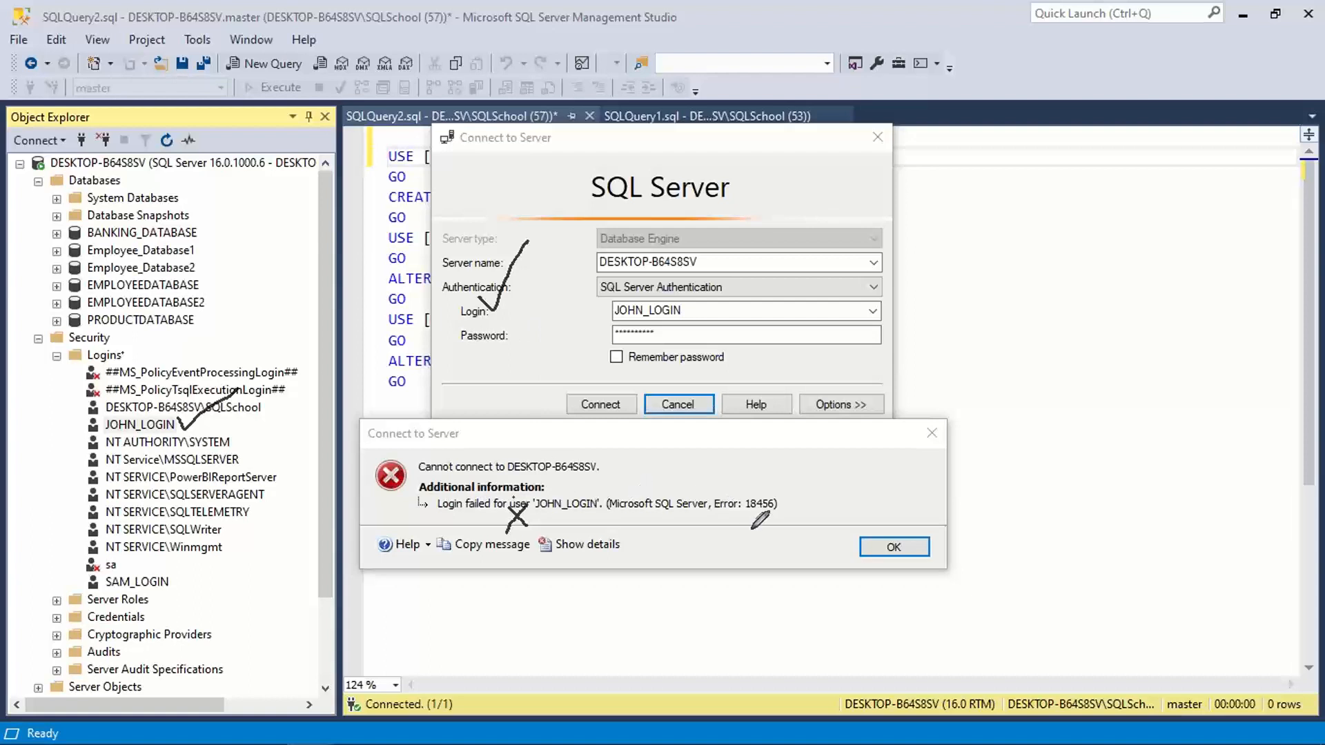
- Dismiss the login failure message to return to the server connection settings
{"action": "left_click_drag", "start_coordinate": [747, 515], "coordinate": [779, 512]}
{"action": "left_click", "coordinate": [897, 548]}
{"action": "left_click", "coordinate": [1305, 284]}
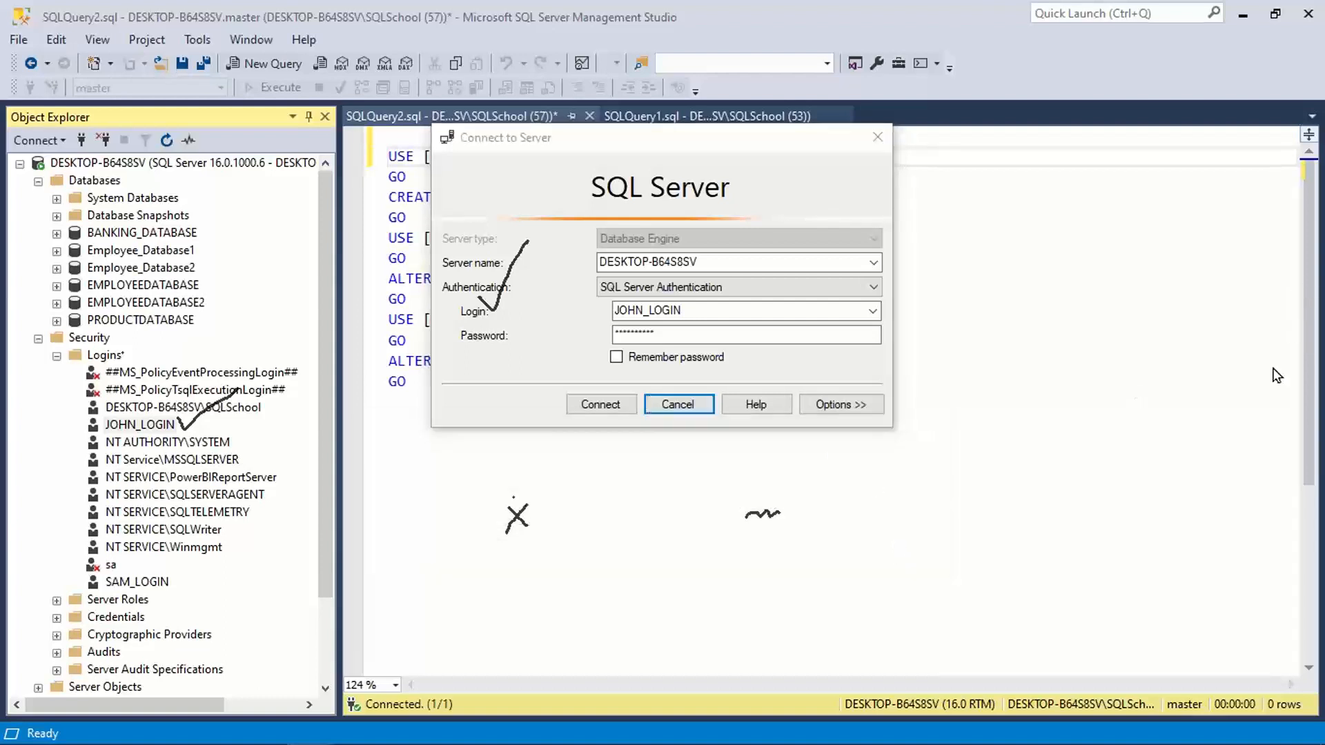
{"action": "left_click", "coordinate": [1231, 420]}
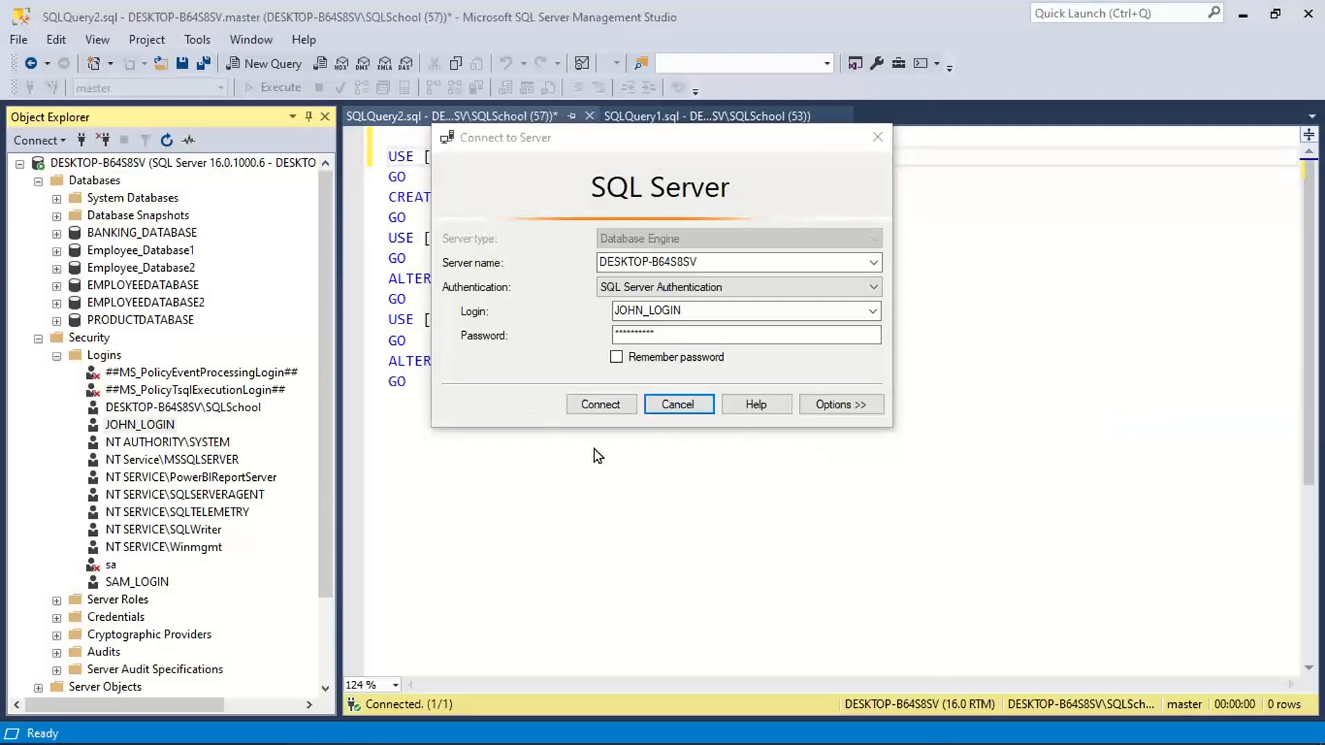
- Try to connect as JOHN_LOGIN with SQL Server Authentication again, then dismiss the error and cancel the connection dialog
{"action": "left_click", "coordinate": [586, 402]}
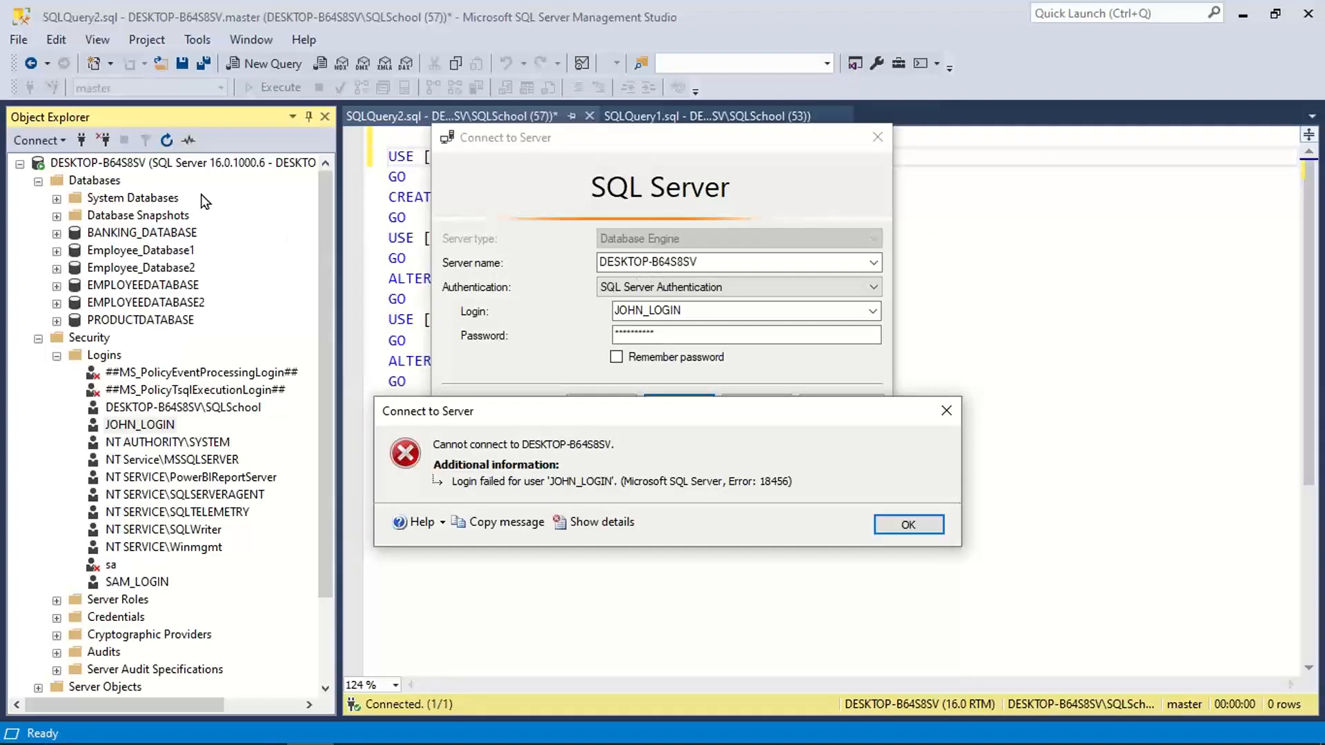
{"action": "left_click", "coordinate": [277, 170]}
{"action": "left_click", "coordinate": [908, 522]}
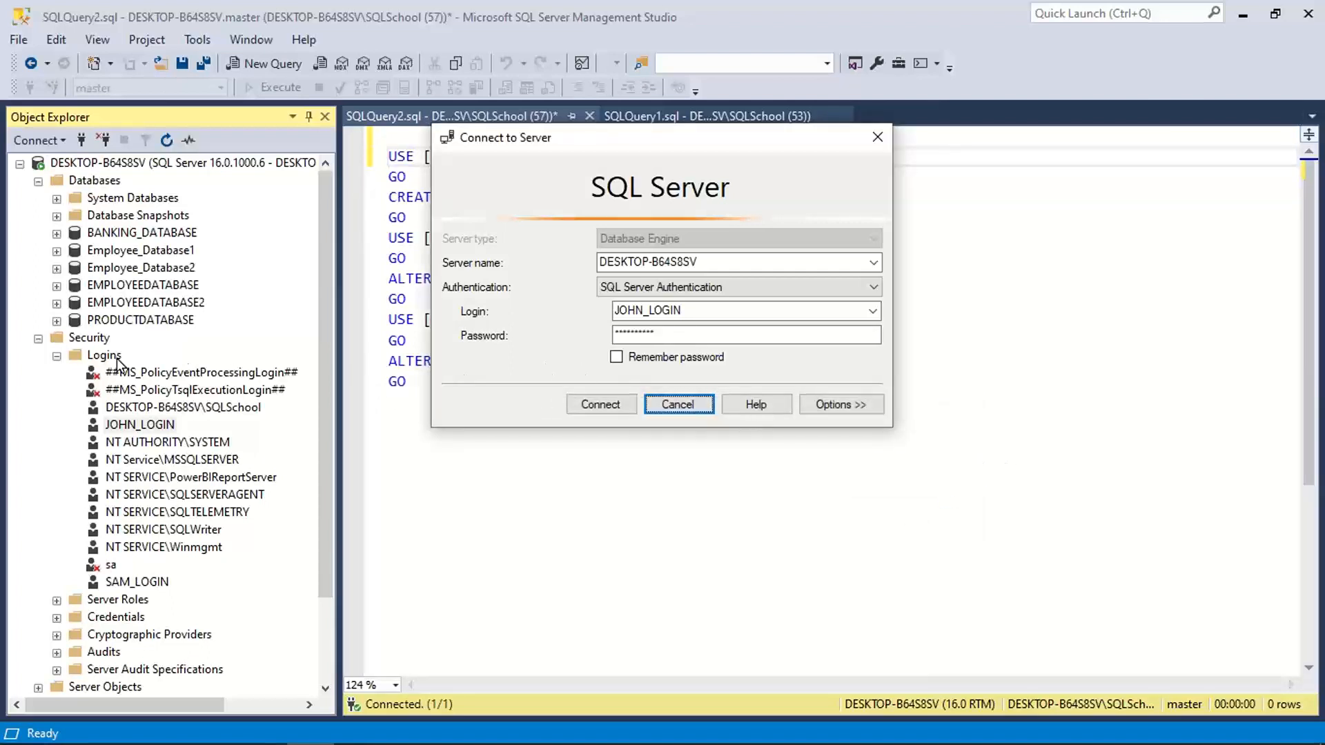
{"action": "left_click", "coordinate": [677, 407]}
- Collapse the Logins and Databases folders in the server tree
{"action": "left_click", "coordinate": [109, 357]}
{"action": "double_click", "coordinate": [109, 358]}
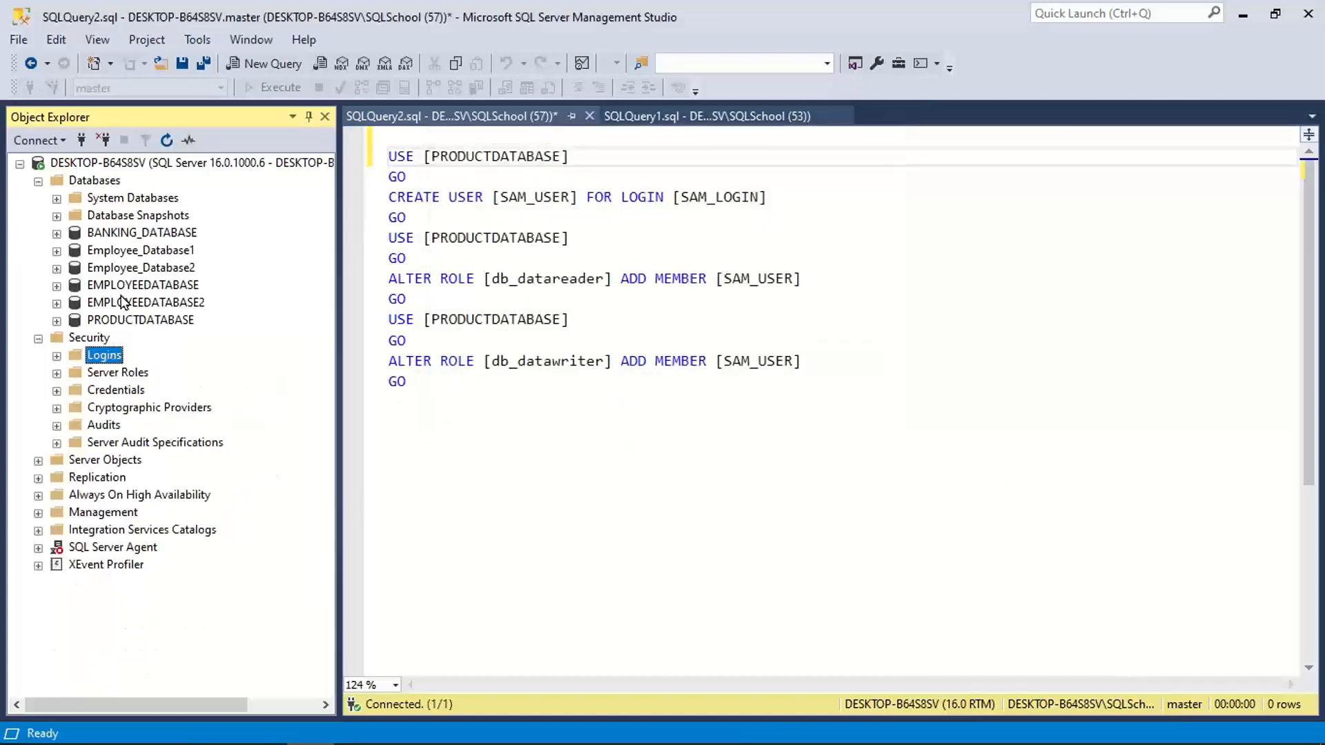
{"action": "left_click", "coordinate": [104, 513]}
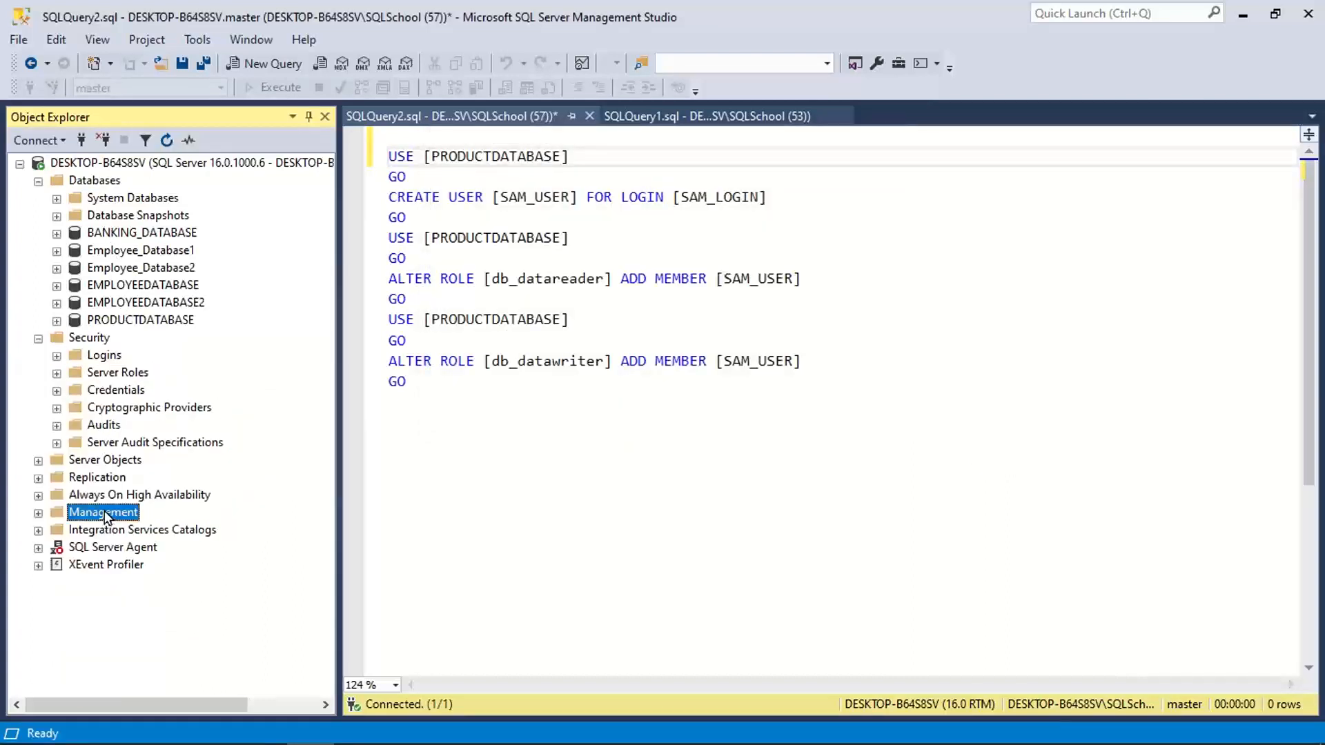
{"action": "left_click", "coordinate": [38, 181]}
{"action": "left_click", "coordinate": [76, 163]}
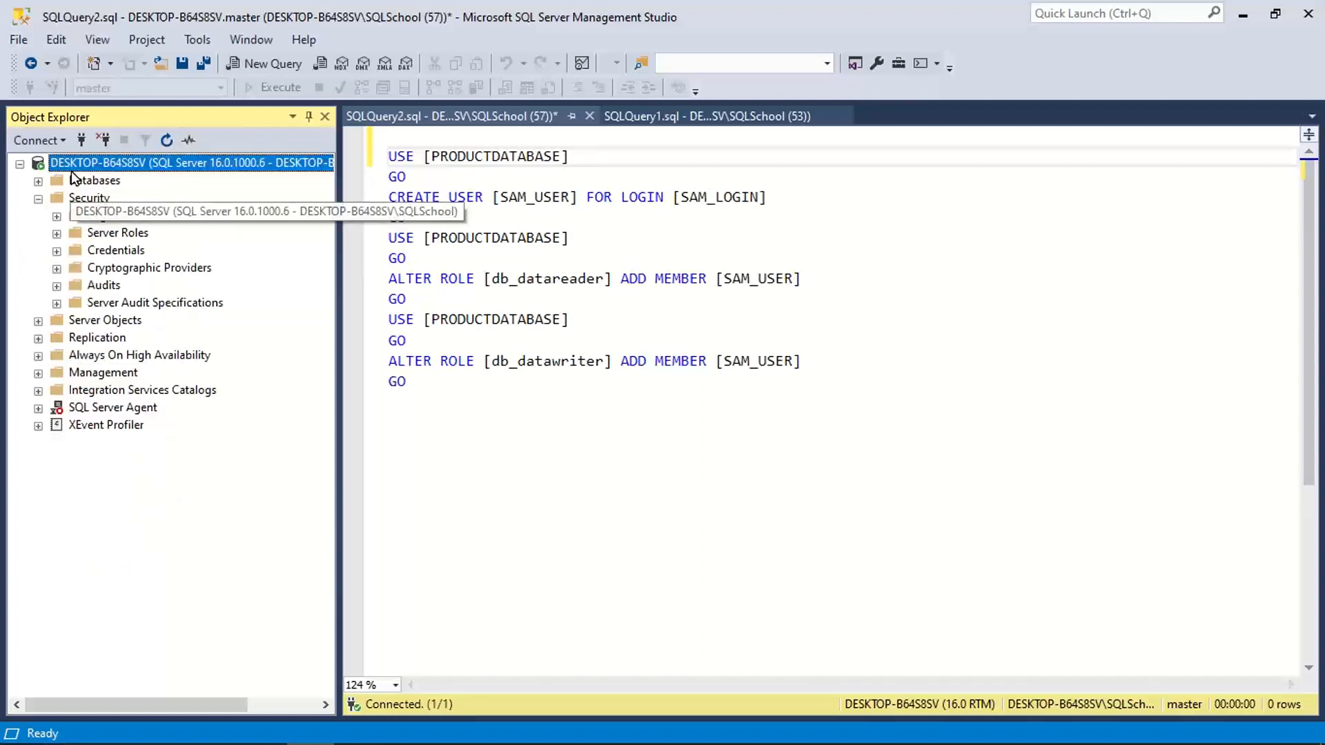
- Open the current SQL Server log from the SQL Server Logs folder under Management and widen the log viewer window
{"action": "left_click", "coordinate": [38, 372]}
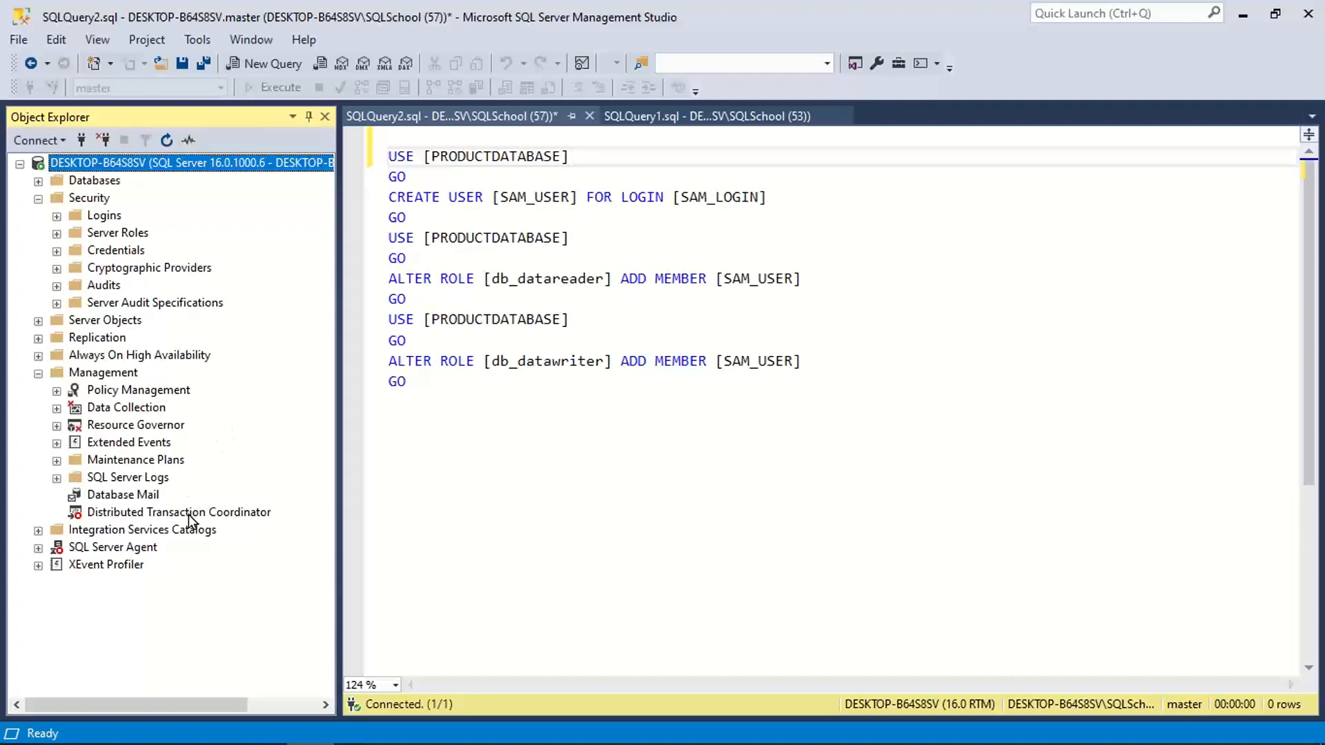
{"action": "double_click", "coordinate": [119, 480]}
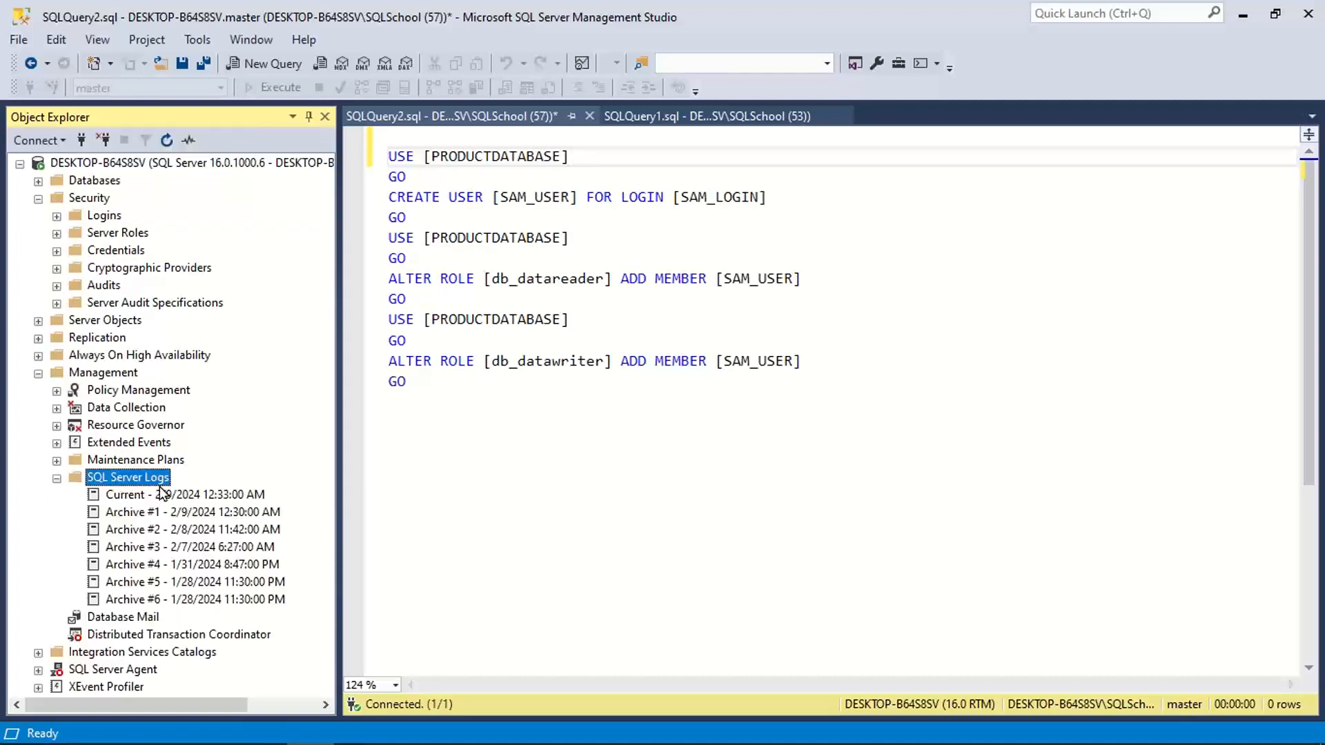
{"action": "left_click", "coordinate": [228, 495]}
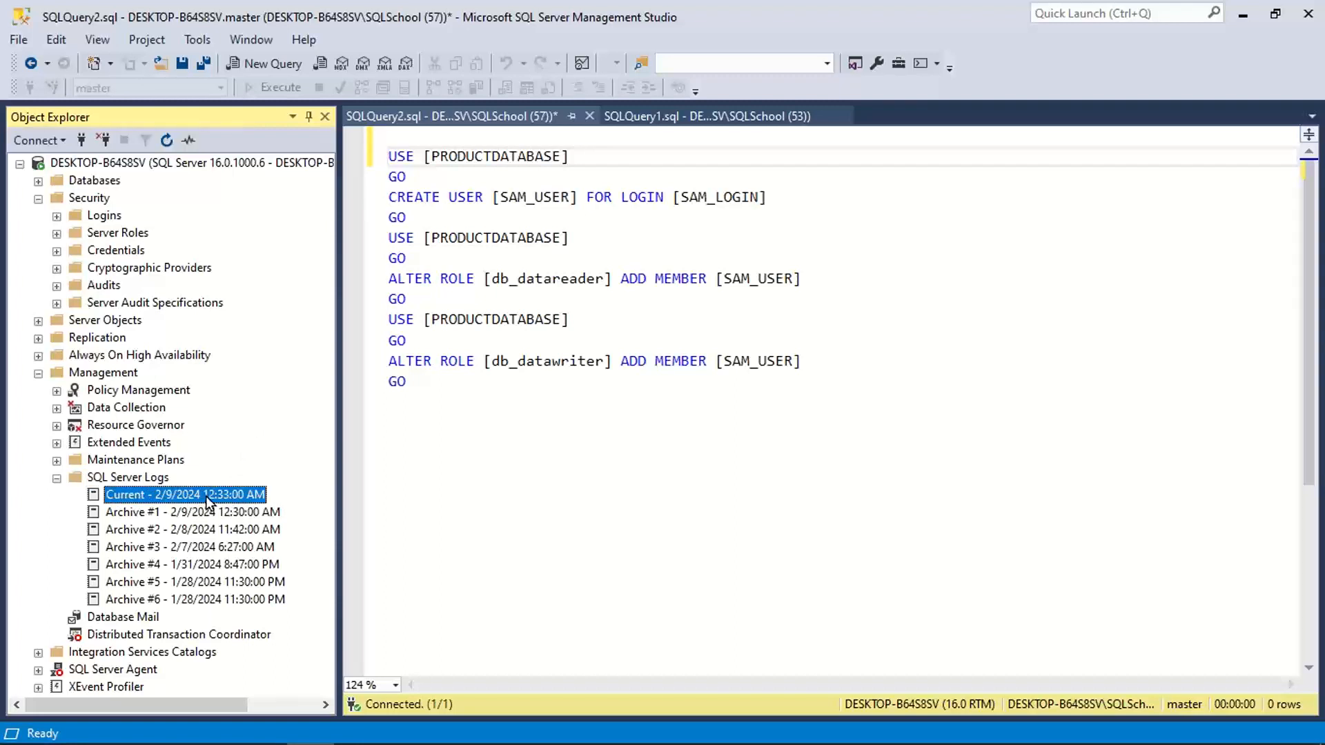
{"action": "double_click", "coordinate": [150, 495]}
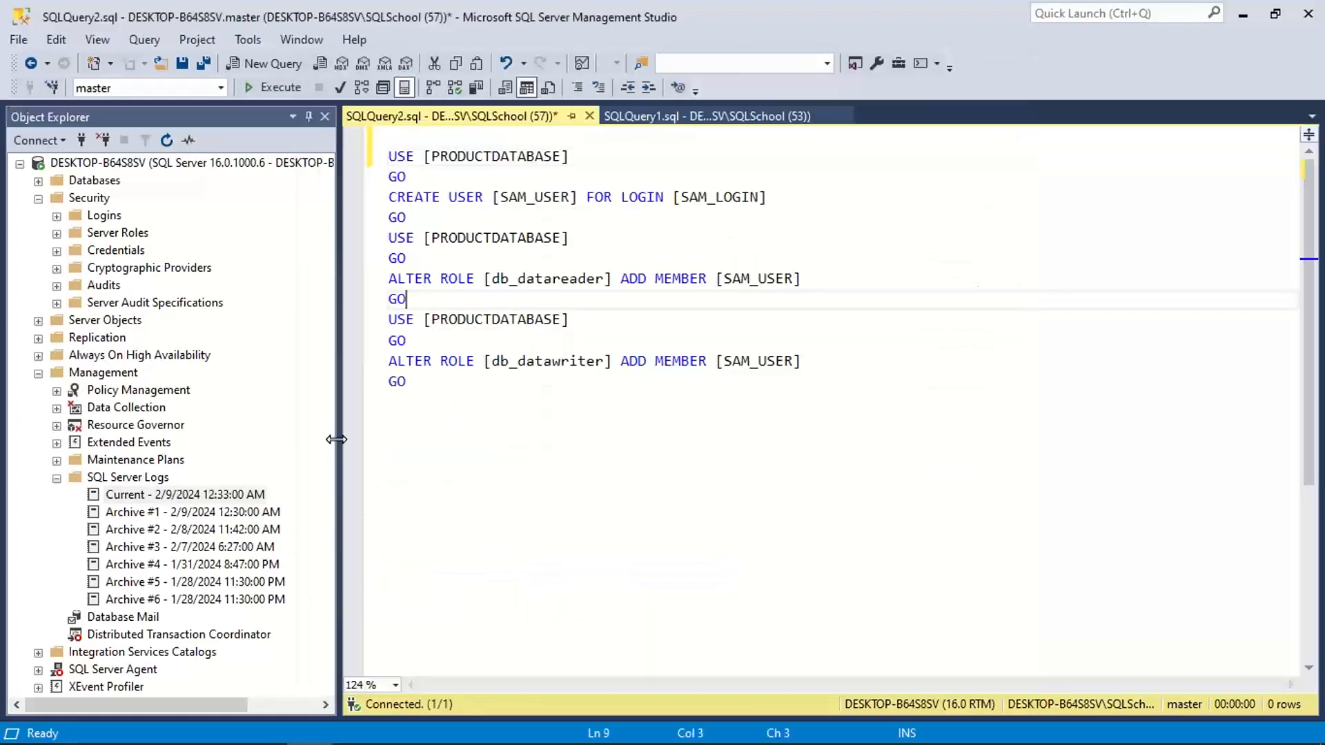
{"action": "key", "text": "alt+Tab"}
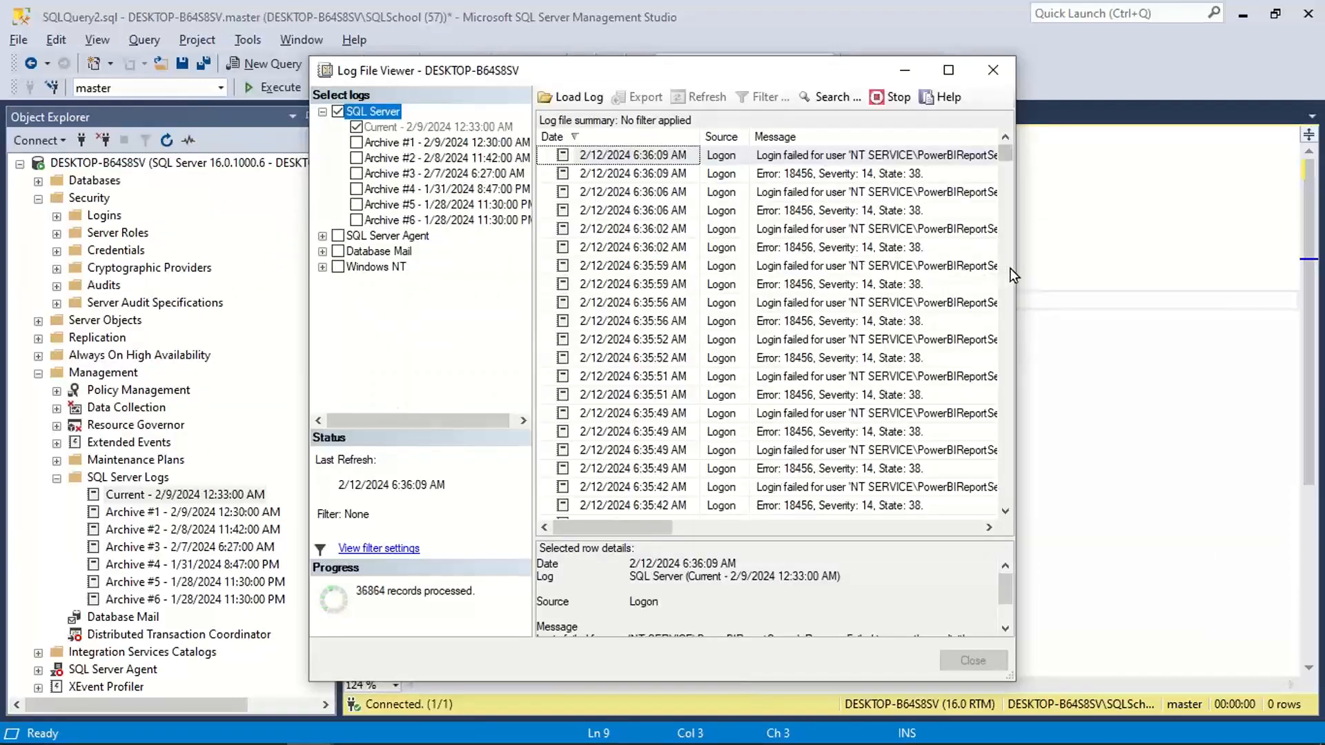
{"action": "left_click_drag", "start_coordinate": [1013, 275], "coordinate": [1247, 286]}
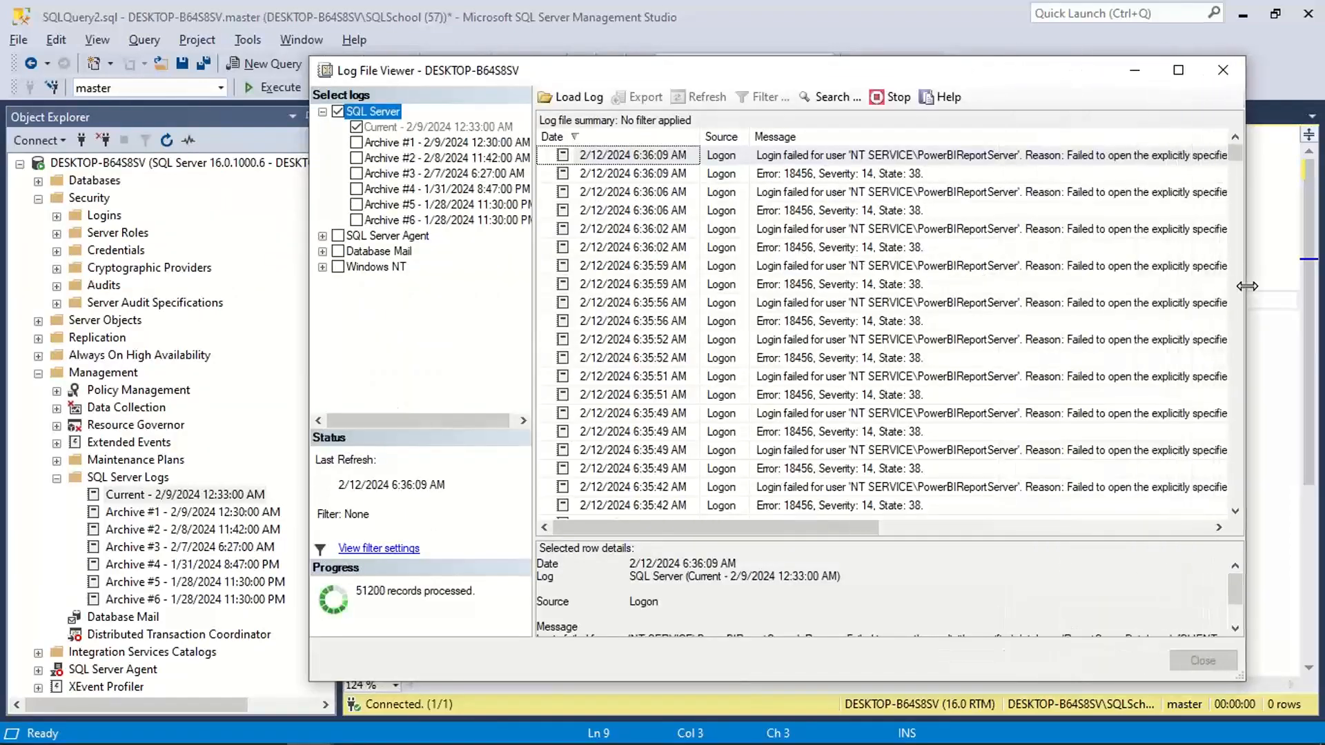
- Look through the current log's entries for login failures and sort them by message in ascending order
{"action": "scroll", "coordinate": [990, 271], "scroll_direction": "down", "scroll_amount": 1}
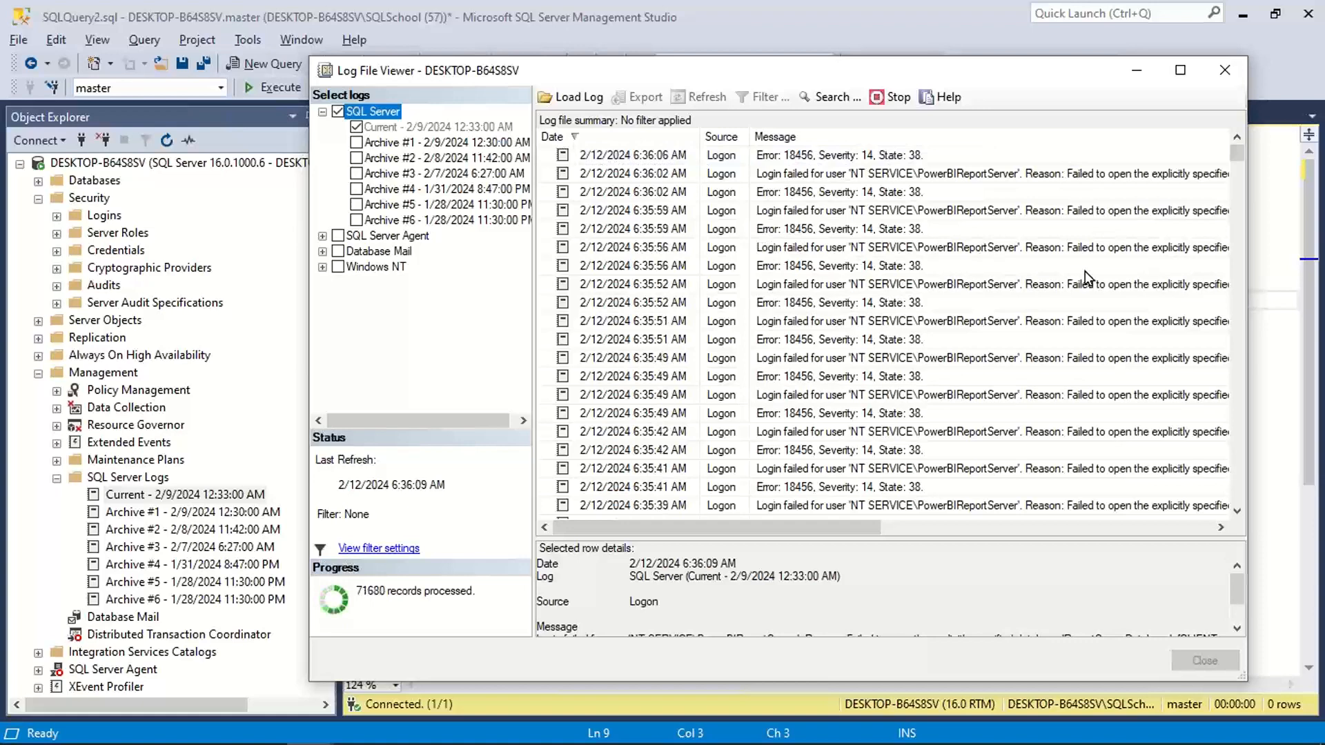
{"action": "left_click_drag", "start_coordinate": [1239, 158], "coordinate": [1231, 171]}
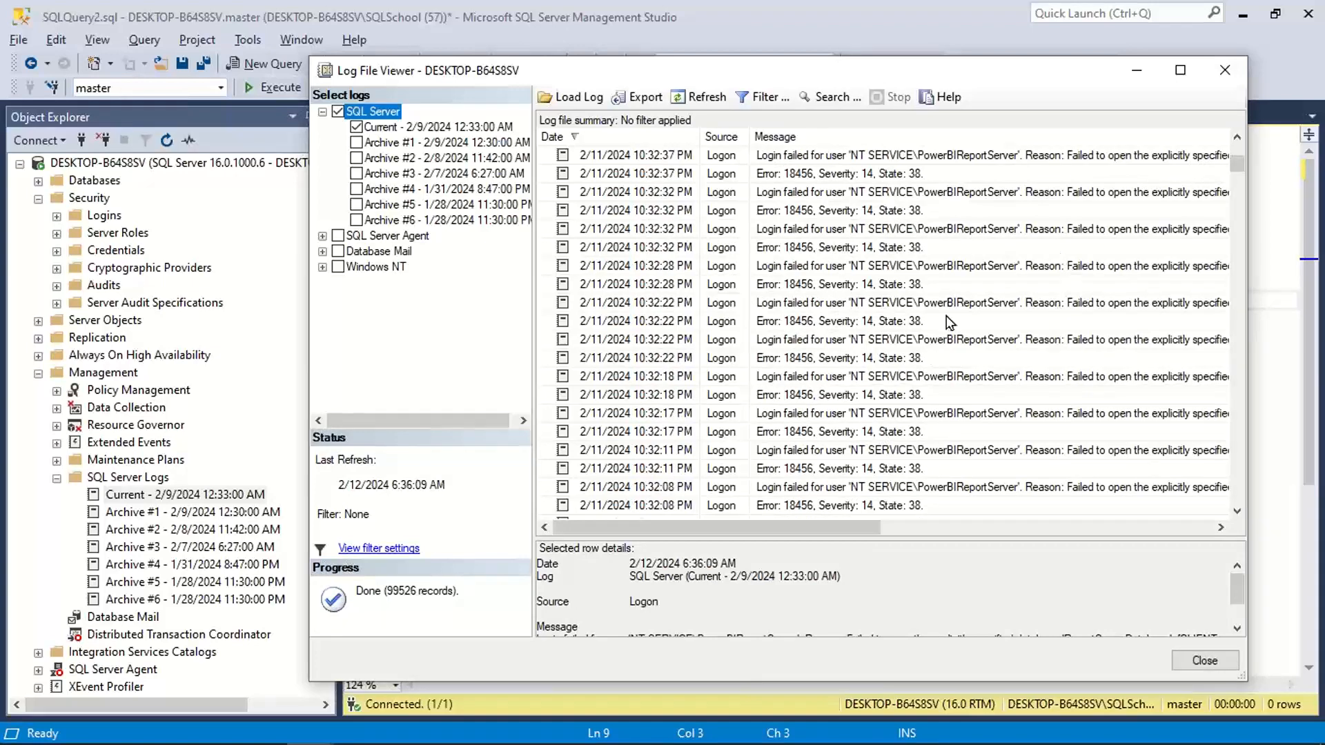
{"action": "left_click_drag", "start_coordinate": [1239, 169], "coordinate": [1265, 392]}
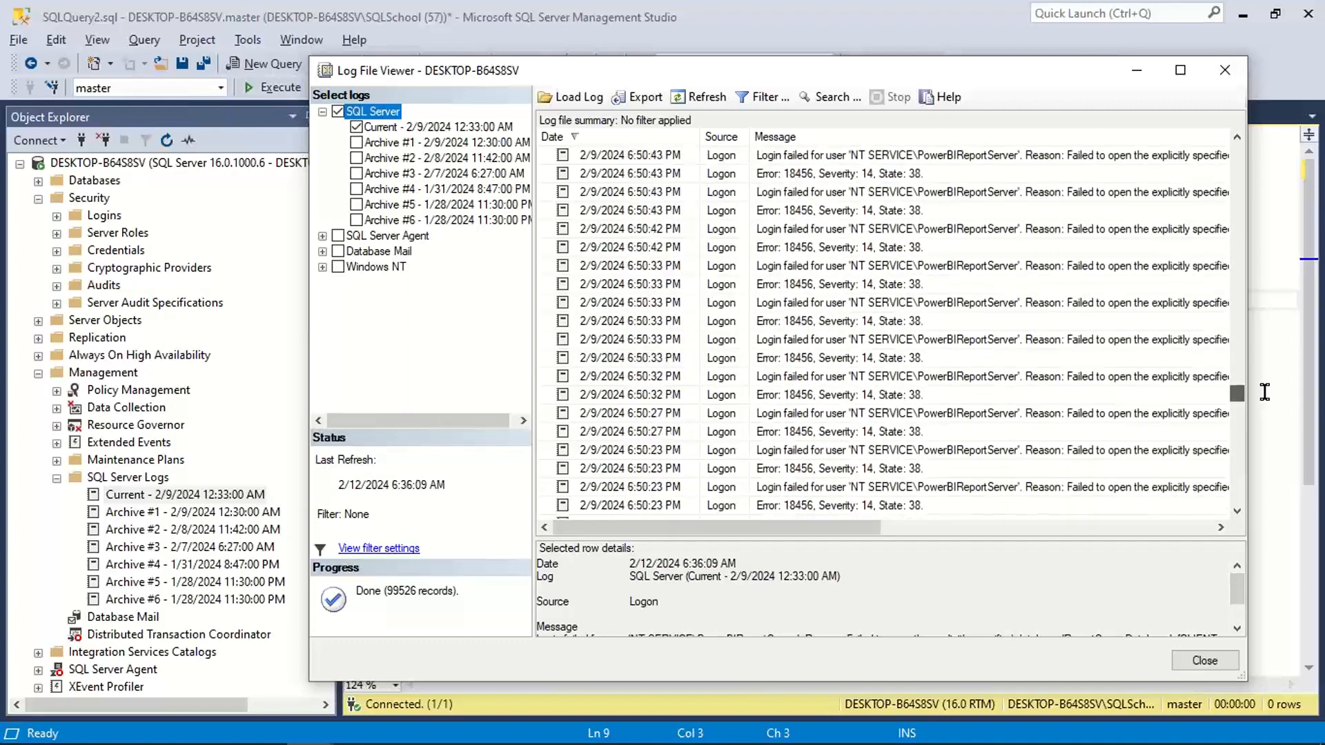
{"action": "left_click", "coordinate": [815, 156]}
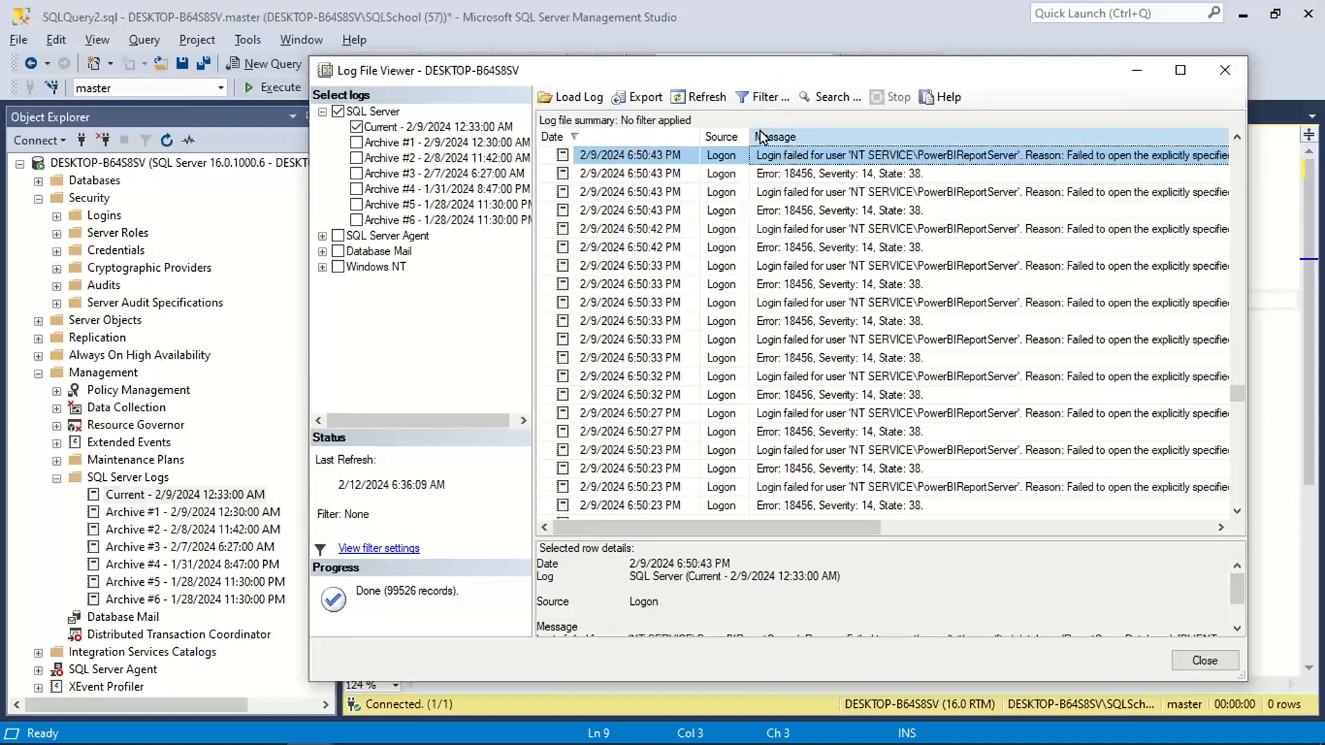
{"action": "left_click", "coordinate": [784, 137]}
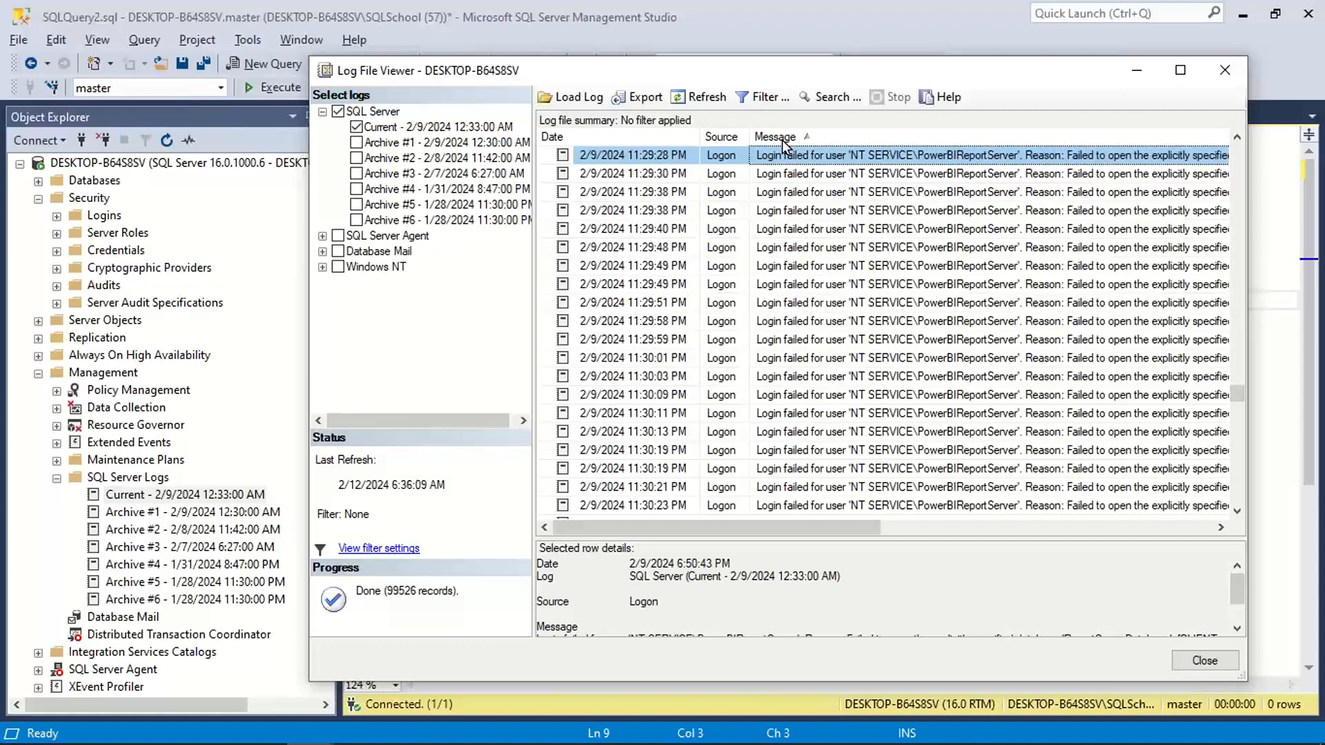
{"action": "left_click", "coordinate": [781, 137]}
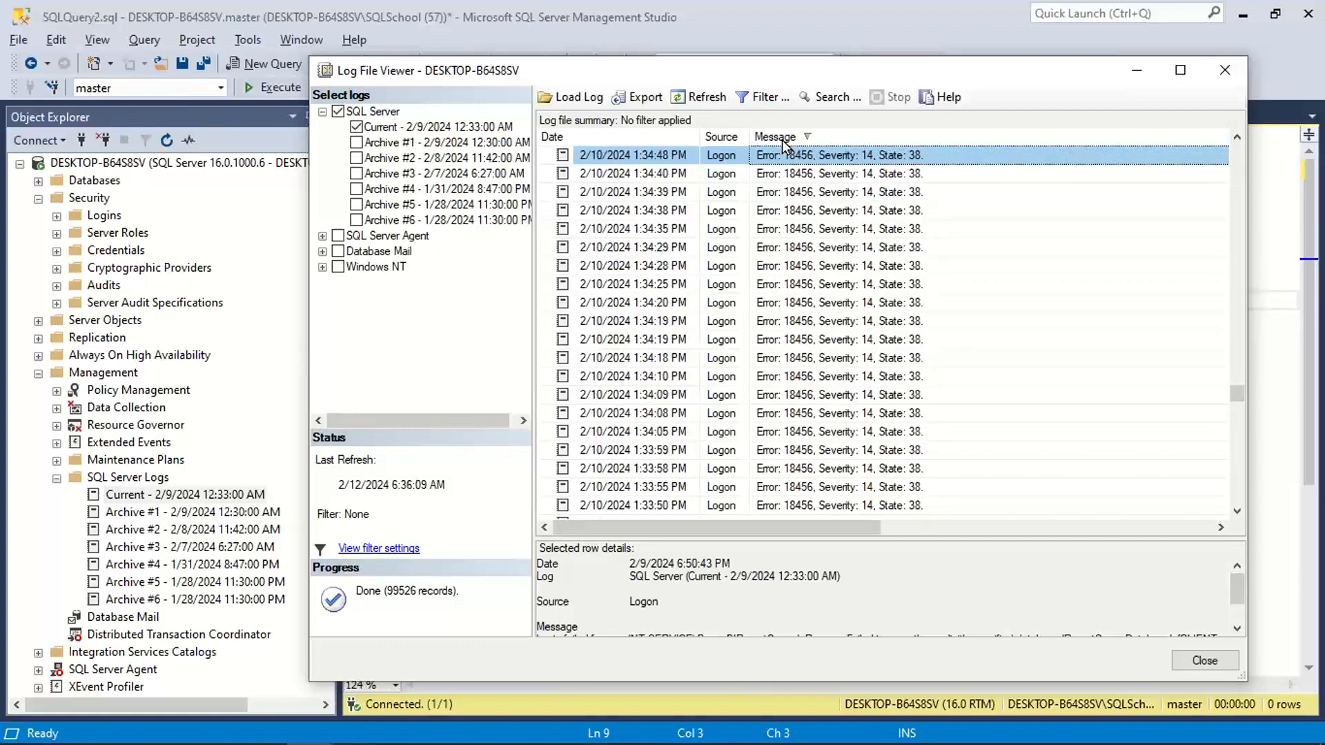
{"action": "left_click", "coordinate": [781, 136]}
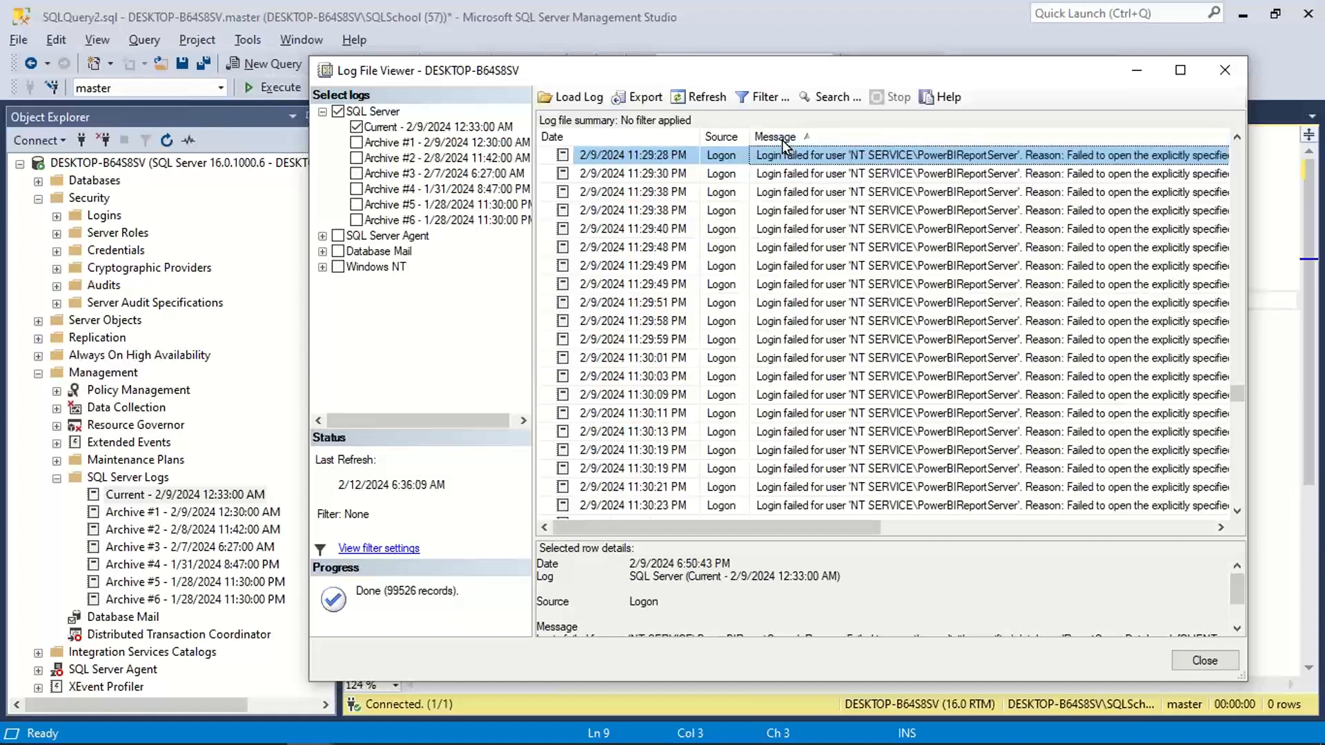
- Go through the message-sorted entries, reverse the sort to descending, and examine the error entries near the end
{"action": "left_click", "coordinate": [1240, 321]}
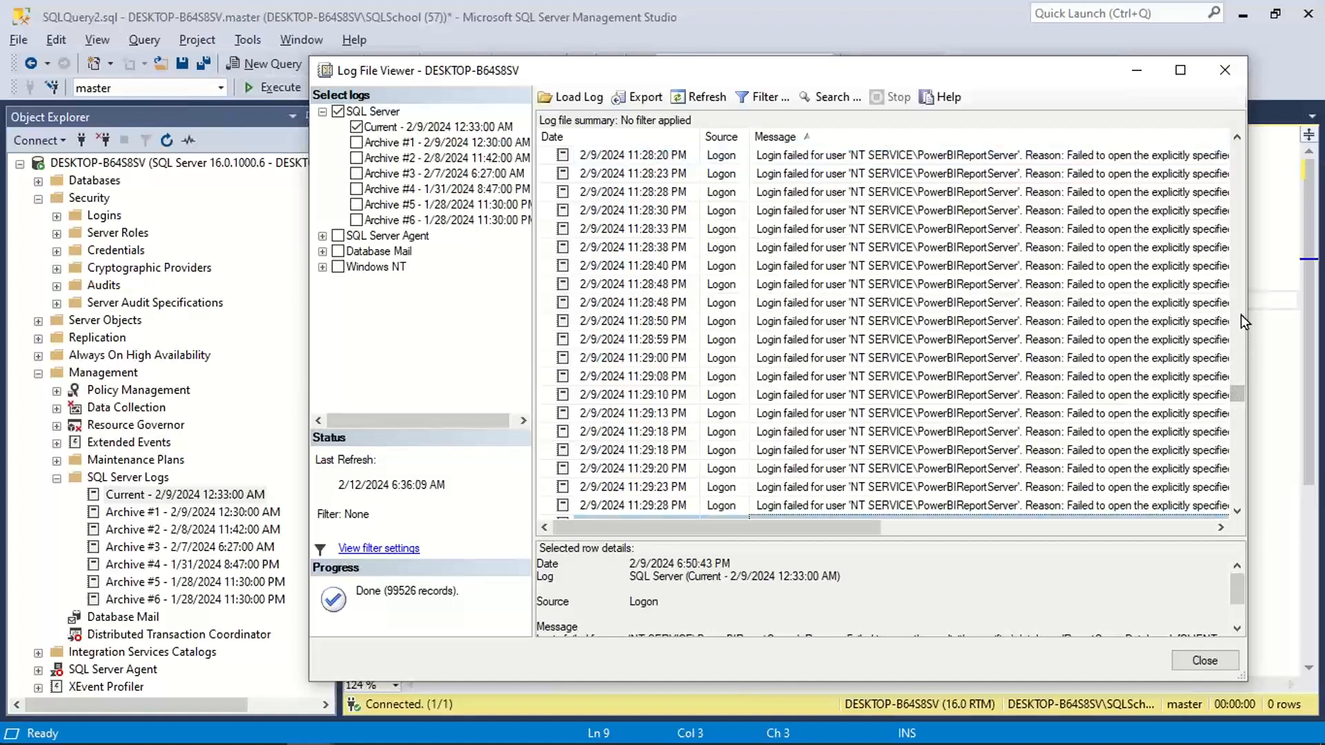
{"action": "left_click", "coordinate": [1240, 314]}
{"action": "left_click_drag", "start_coordinate": [1236, 399], "coordinate": [1235, 141]}
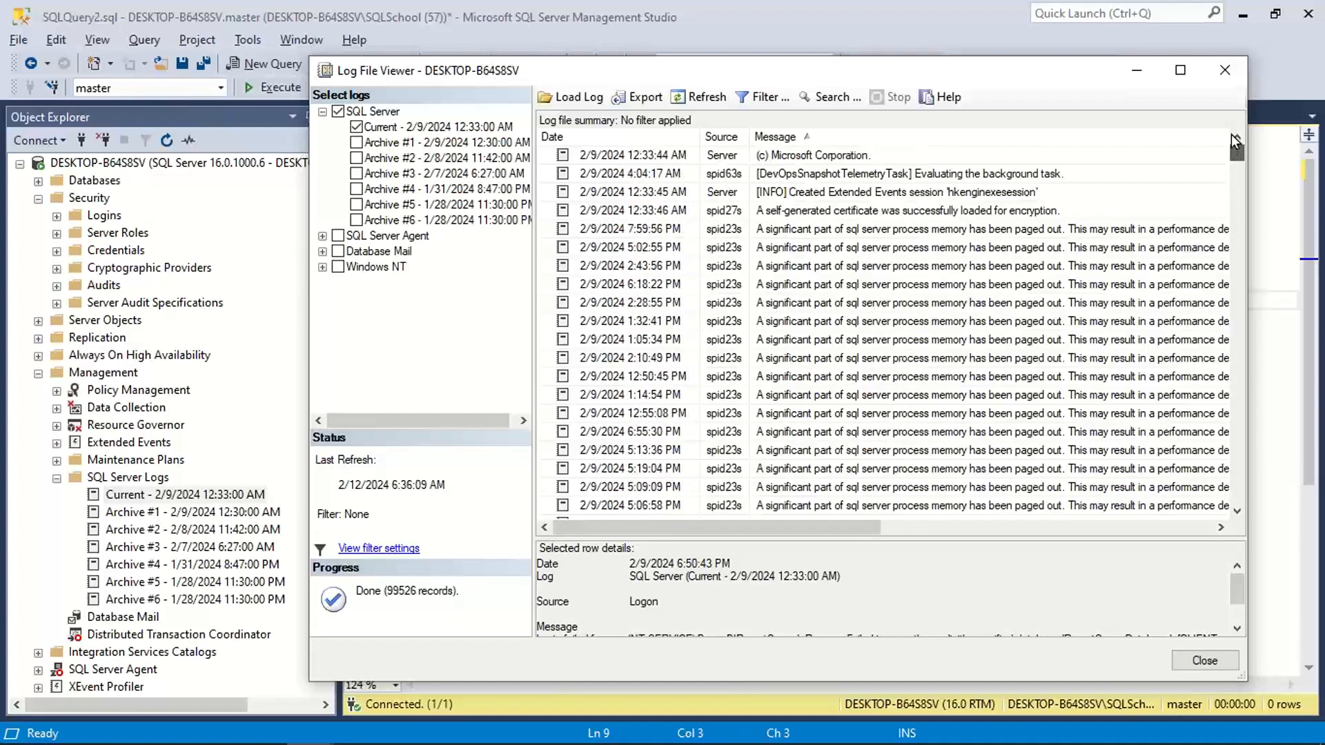
{"action": "left_click", "coordinate": [776, 138]}
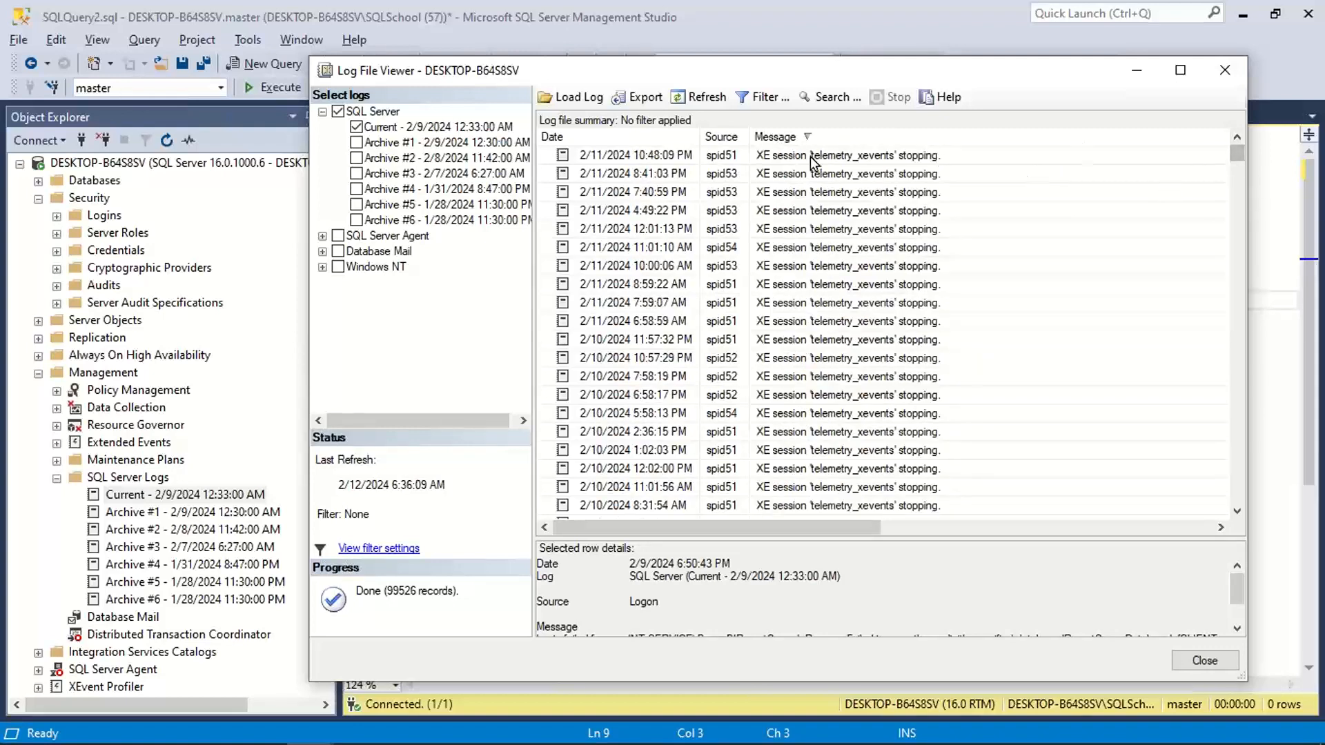
{"action": "left_click", "coordinate": [781, 136]}
{"action": "left_click", "coordinate": [781, 135]}
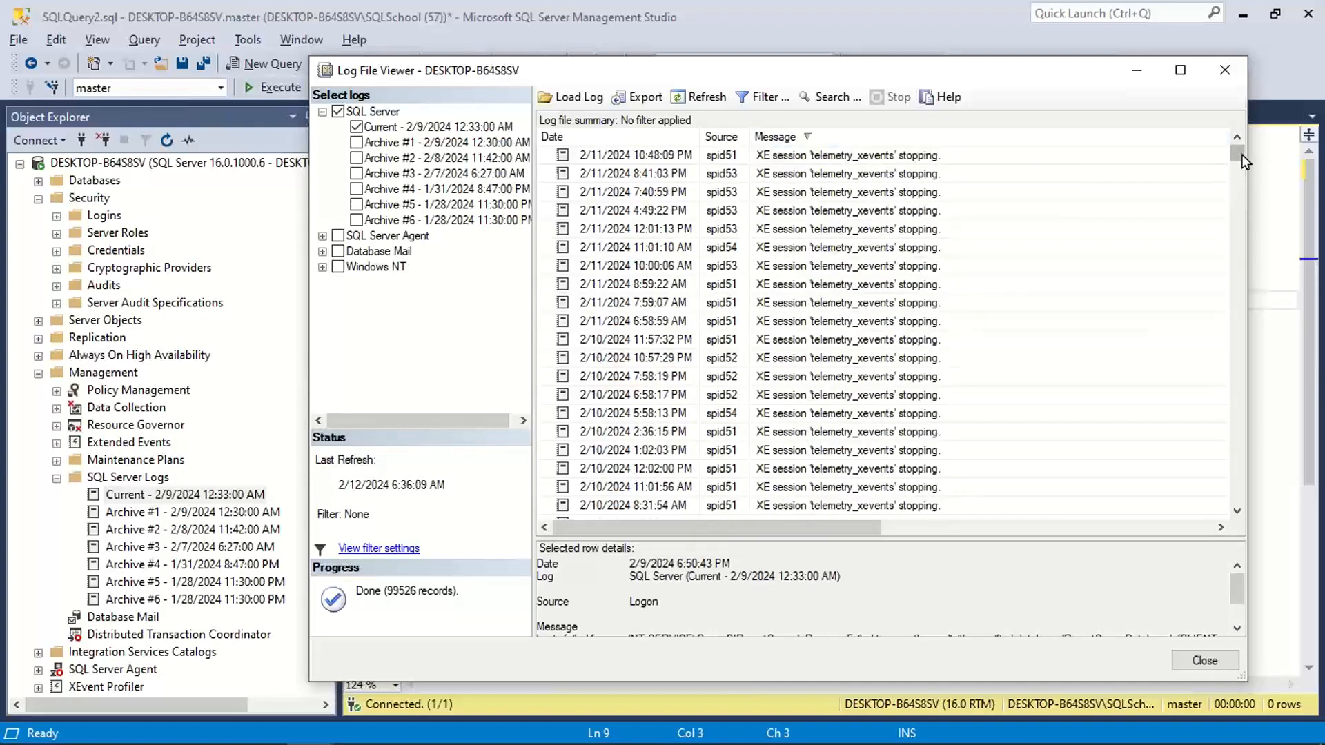
{"action": "left_click_drag", "start_coordinate": [1241, 155], "coordinate": [1249, 493]}
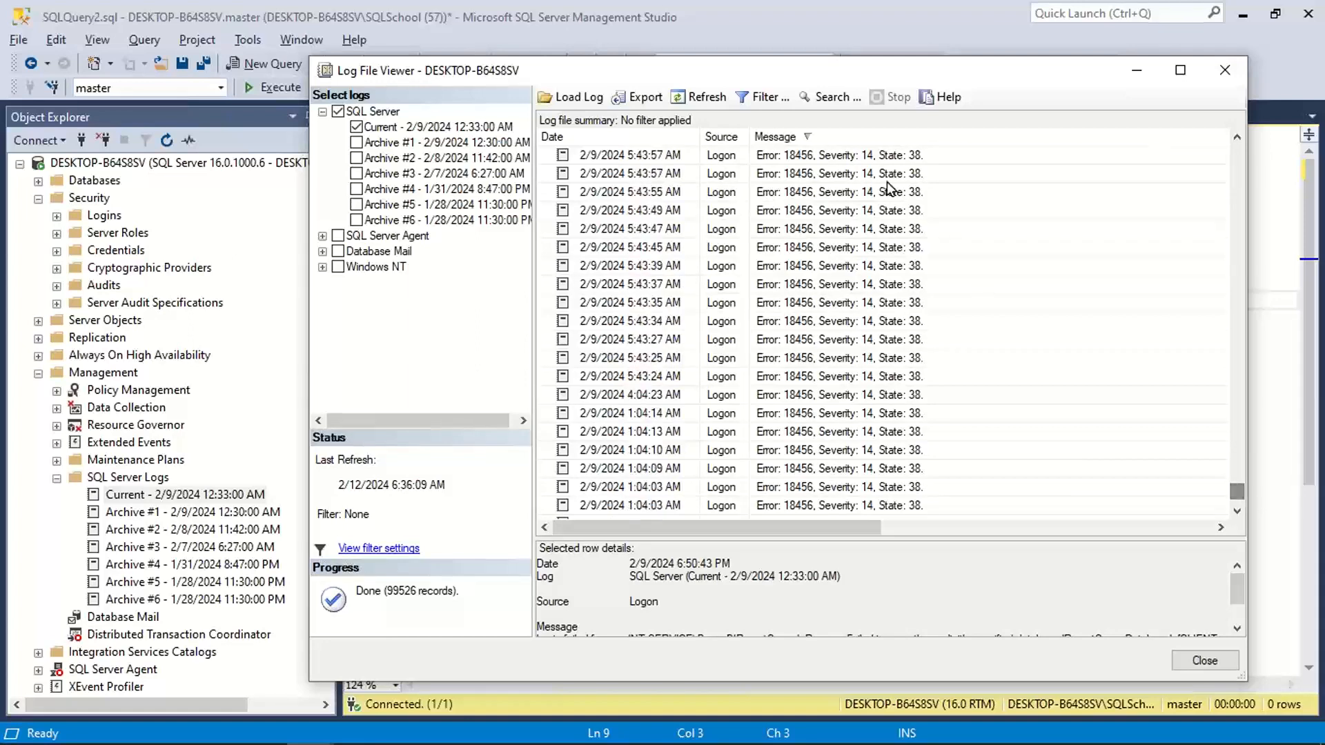
- Set the log filter's message text to JOHN_LOGIN and confirm the filter settings without enabling the filter
{"action": "left_click", "coordinate": [759, 98]}
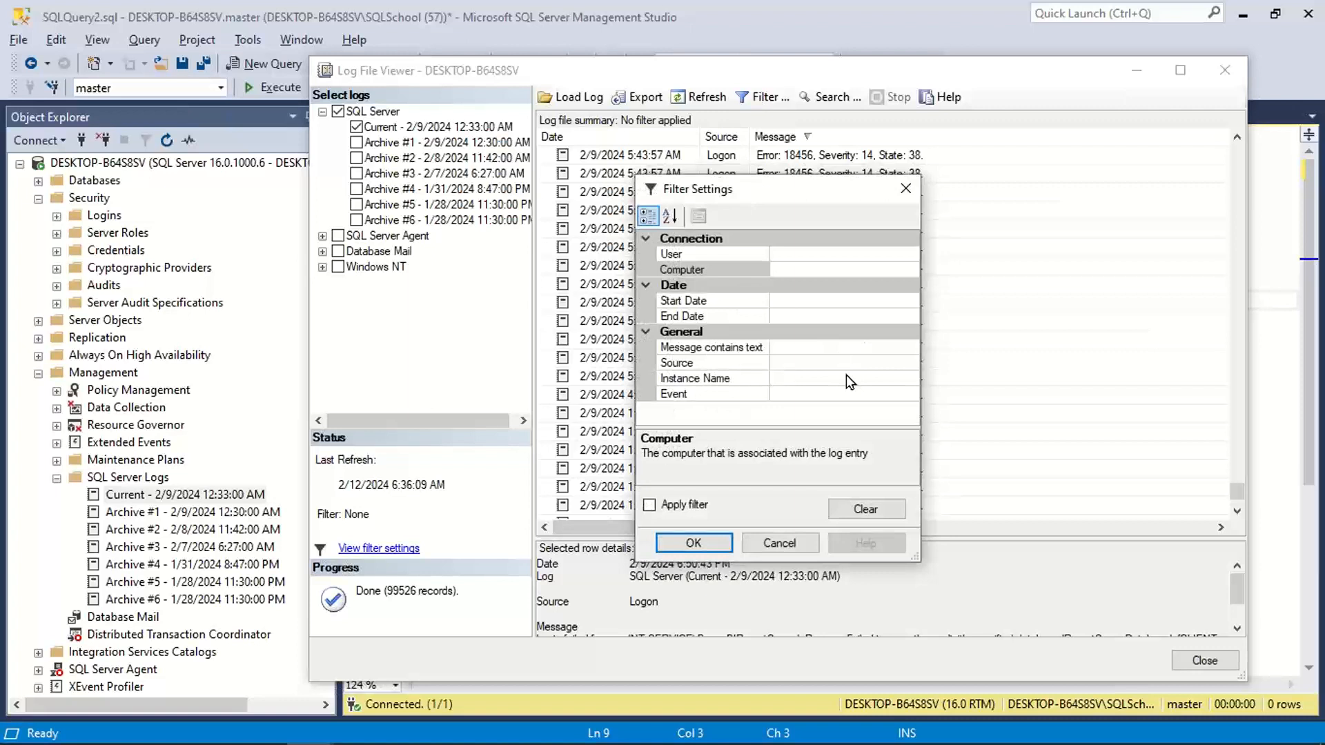
{"action": "left_click", "coordinate": [800, 348]}
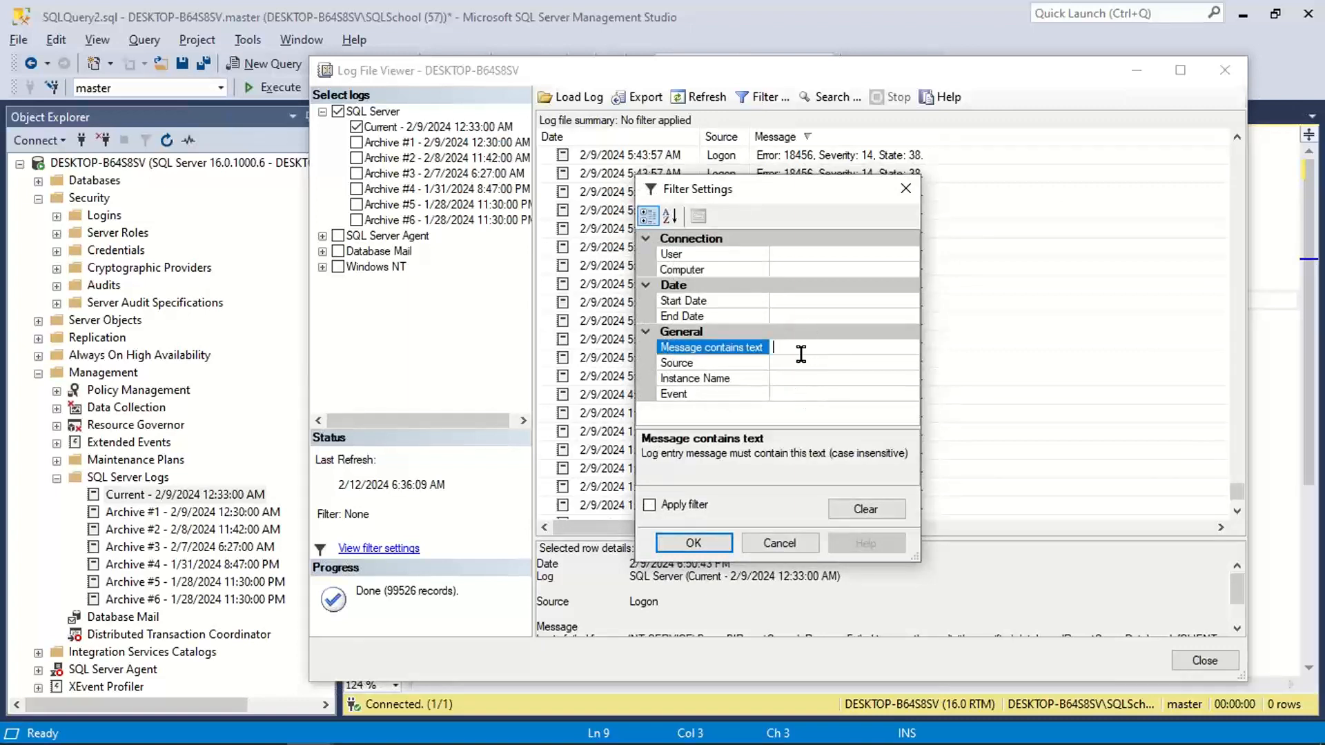
{"action": "type", "text": "JOHN_LOGIN"}
{"action": "left_click", "coordinate": [694, 543]}
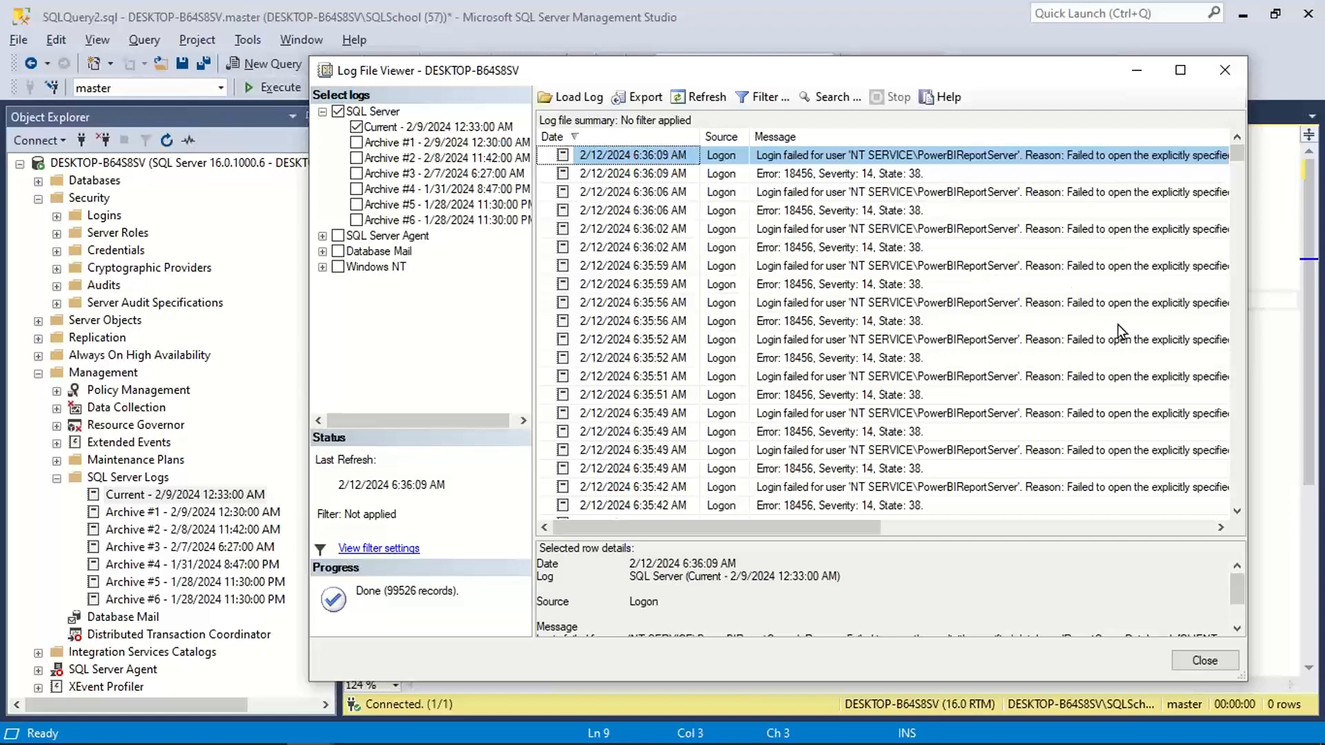
- Look through the date-sorted log entries from the newest toward older ones for JOHN_LOGIN login failures
{"action": "left_click", "coordinate": [1236, 511]}
{"action": "left_click", "coordinate": [1235, 513]}
{"action": "left_click", "coordinate": [1235, 513]}
{"action": "left_click", "coordinate": [1236, 513]}
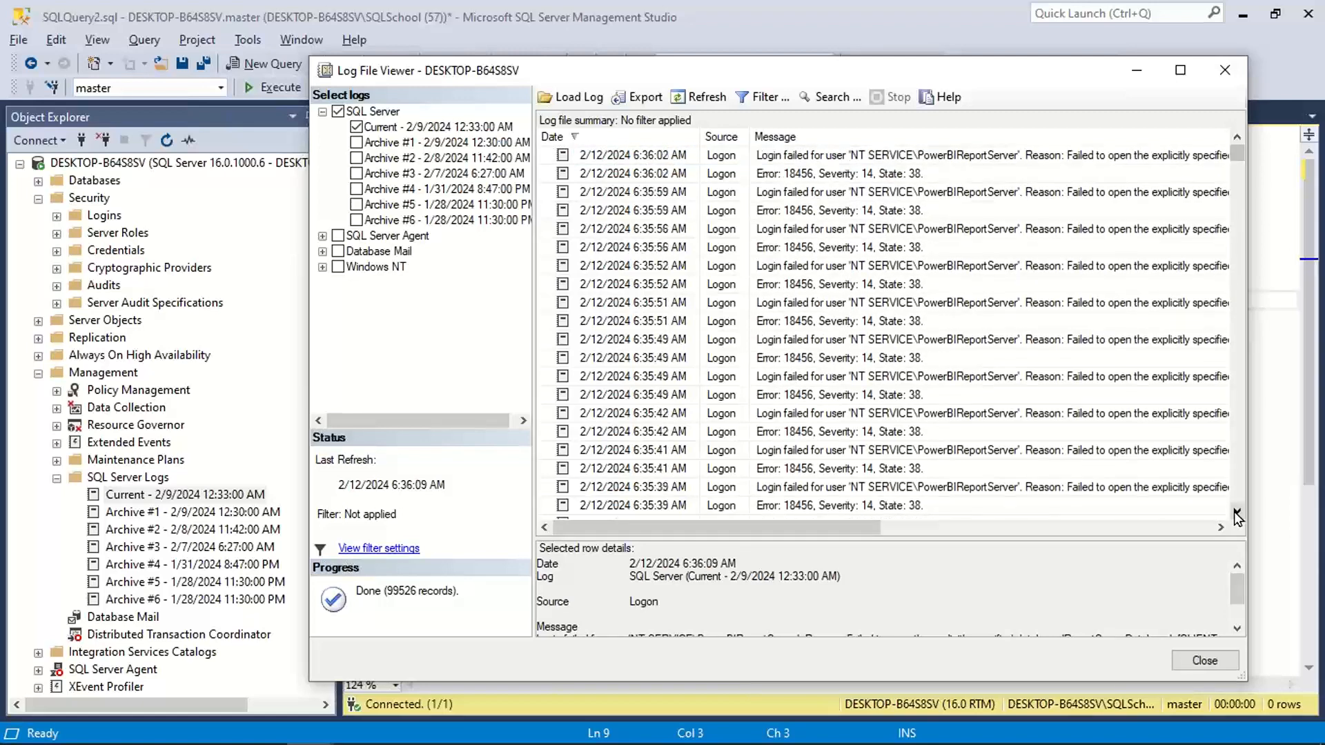
{"action": "left_click", "coordinate": [1236, 513]}
{"action": "left_click", "coordinate": [1236, 513]}
{"action": "left_click", "coordinate": [1237, 513]}
{"action": "left_click", "coordinate": [1237, 513]}
{"action": "left_click", "coordinate": [1236, 513]}
{"action": "left_click", "coordinate": [1236, 513]}
{"action": "left_click", "coordinate": [1236, 513]}
{"action": "left_click", "coordinate": [1236, 513]}
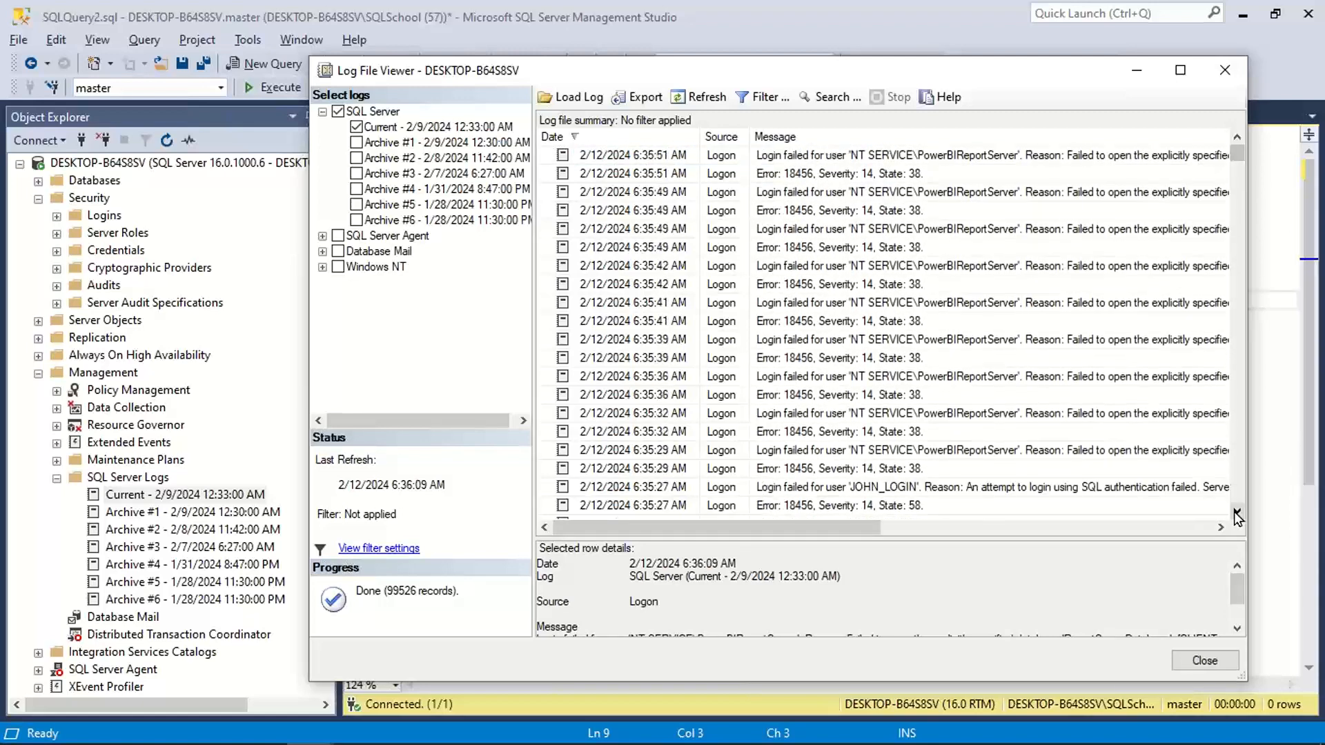
{"action": "left_click", "coordinate": [1236, 513]}
{"action": "left_click", "coordinate": [1237, 514]}
{"action": "left_click", "coordinate": [1237, 514]}
{"action": "left_click", "coordinate": [1237, 513]}
{"action": "left_click", "coordinate": [1236, 513]}
{"action": "left_click", "coordinate": [1236, 514]}
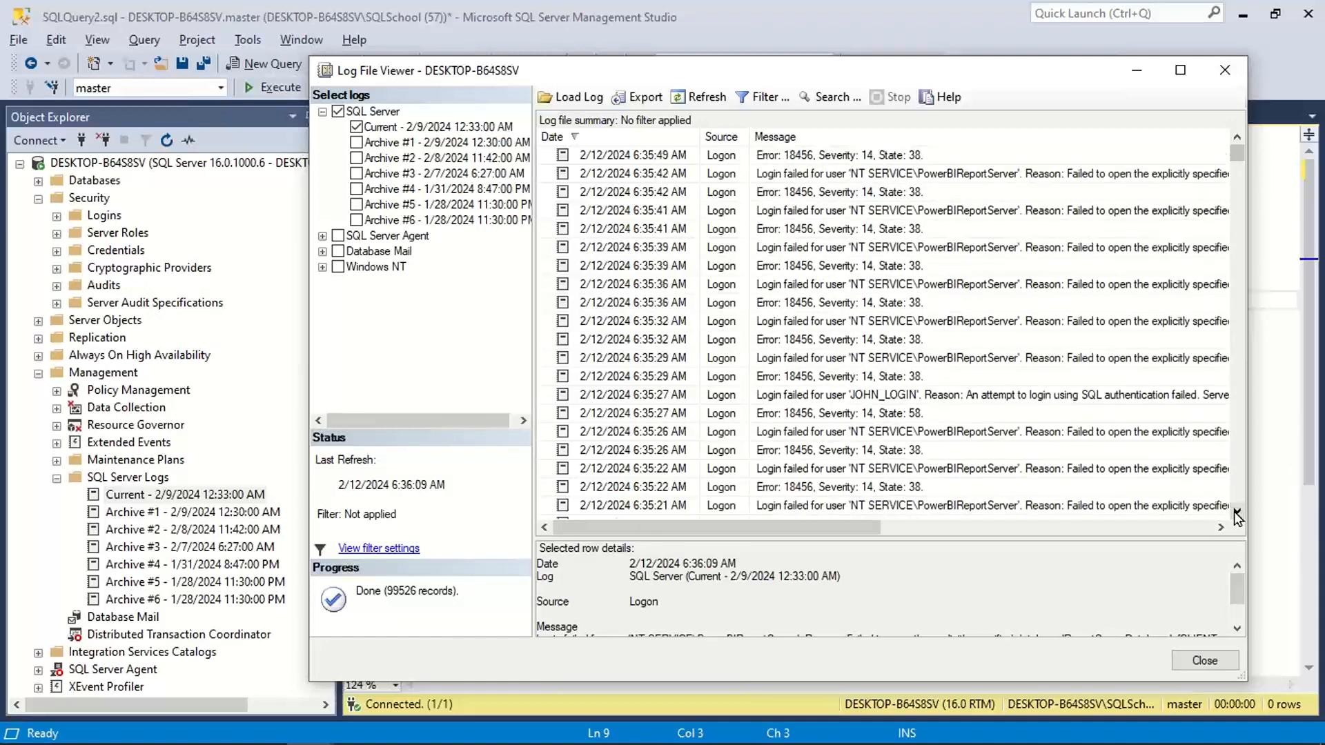
{"action": "left_click", "coordinate": [1237, 513]}
{"action": "left_click", "coordinate": [1236, 514]}
{"action": "left_click", "coordinate": [1236, 514]}
{"action": "left_click", "coordinate": [1236, 513]}
{"action": "left_click", "coordinate": [1236, 513]}
{"action": "left_click", "coordinate": [1236, 513]}
{"action": "left_click", "coordinate": [1236, 513]}
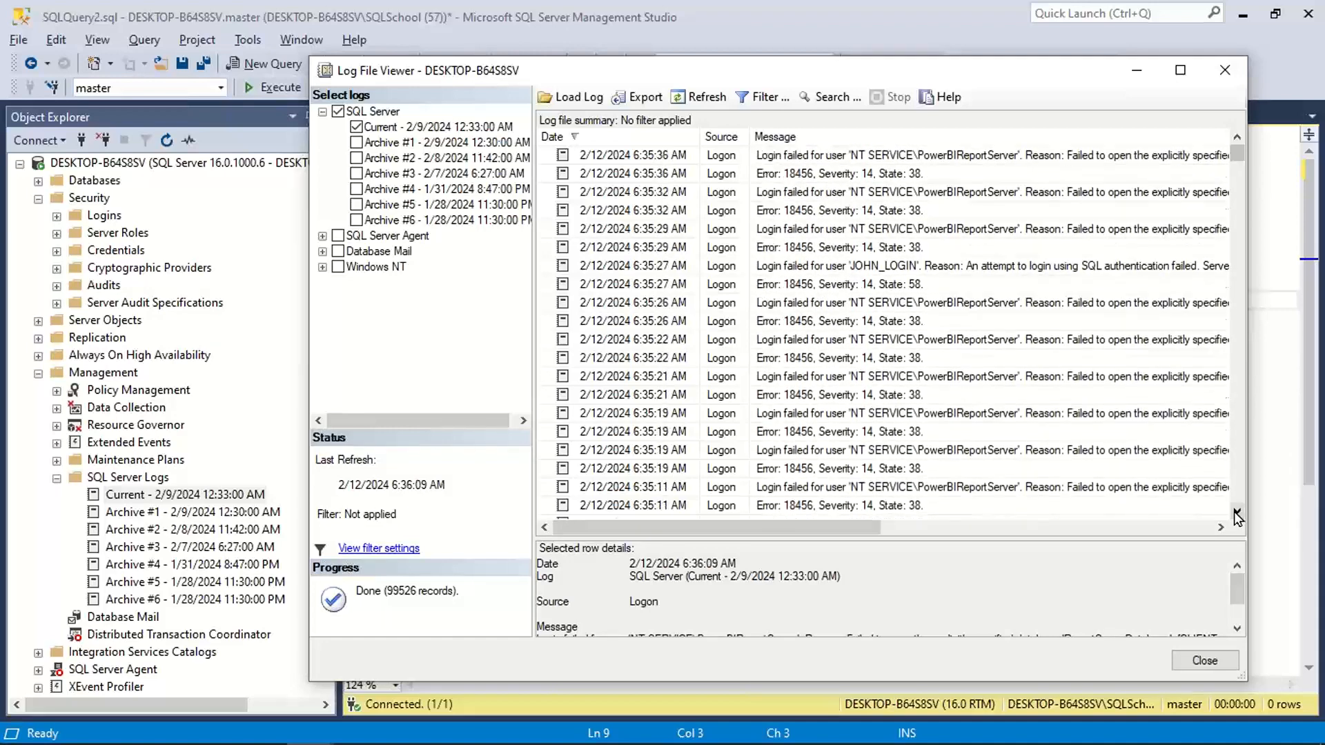
{"action": "left_click", "coordinate": [1236, 513]}
{"action": "left_click", "coordinate": [1236, 513]}
{"action": "left_click", "coordinate": [1237, 514]}
{"action": "left_click", "coordinate": [1237, 513]}
{"action": "left_click", "coordinate": [1236, 513]}
{"action": "left_click", "coordinate": [1236, 513]}
{"action": "left_click", "coordinate": [1236, 513]}
{"action": "left_click", "coordinate": [1236, 513]}
{"action": "left_click", "coordinate": [1236, 513]}
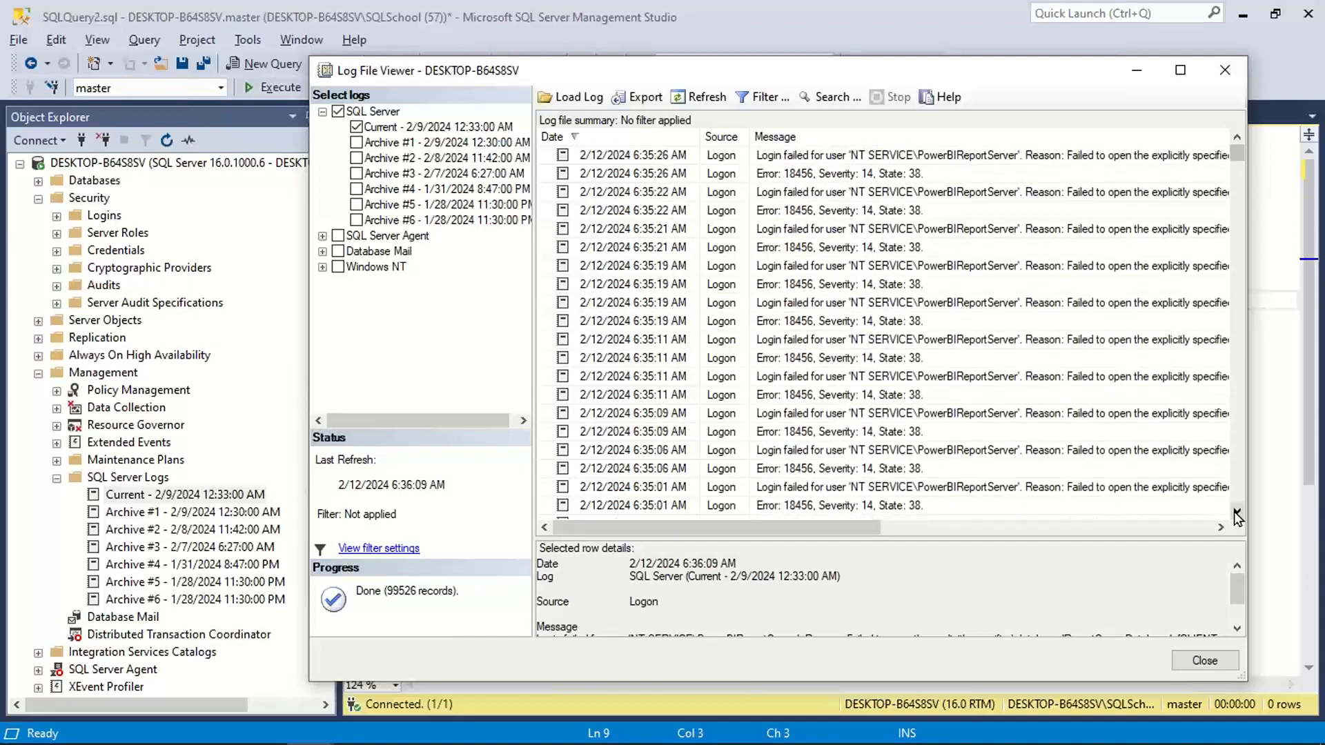
{"action": "left_click", "coordinate": [1237, 513]}
{"action": "left_click", "coordinate": [1237, 513]}
{"action": "left_click", "coordinate": [1236, 513]}
{"action": "left_click", "coordinate": [1236, 514]}
{"action": "left_click", "coordinate": [1236, 513]}
{"action": "left_click", "coordinate": [1236, 514]}
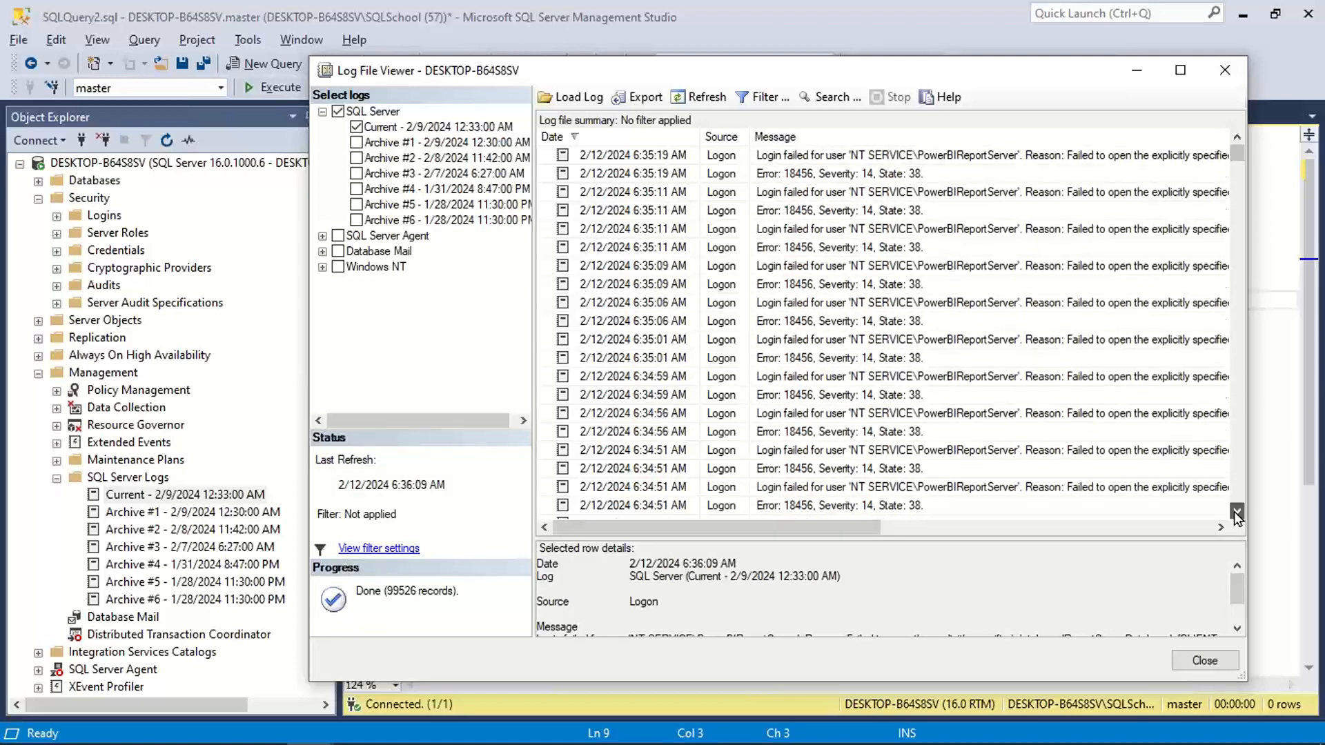
{"action": "left_click", "coordinate": [1237, 513]}
{"action": "left_click", "coordinate": [1237, 513]}
{"action": "left_click", "coordinate": [1236, 513]}
{"action": "left_click", "coordinate": [1237, 514]}
{"action": "left_click", "coordinate": [1236, 513]}
{"action": "left_click", "coordinate": [1236, 513]}
{"action": "left_click", "coordinate": [1236, 513]}
{"action": "left_click", "coordinate": [1236, 513]}
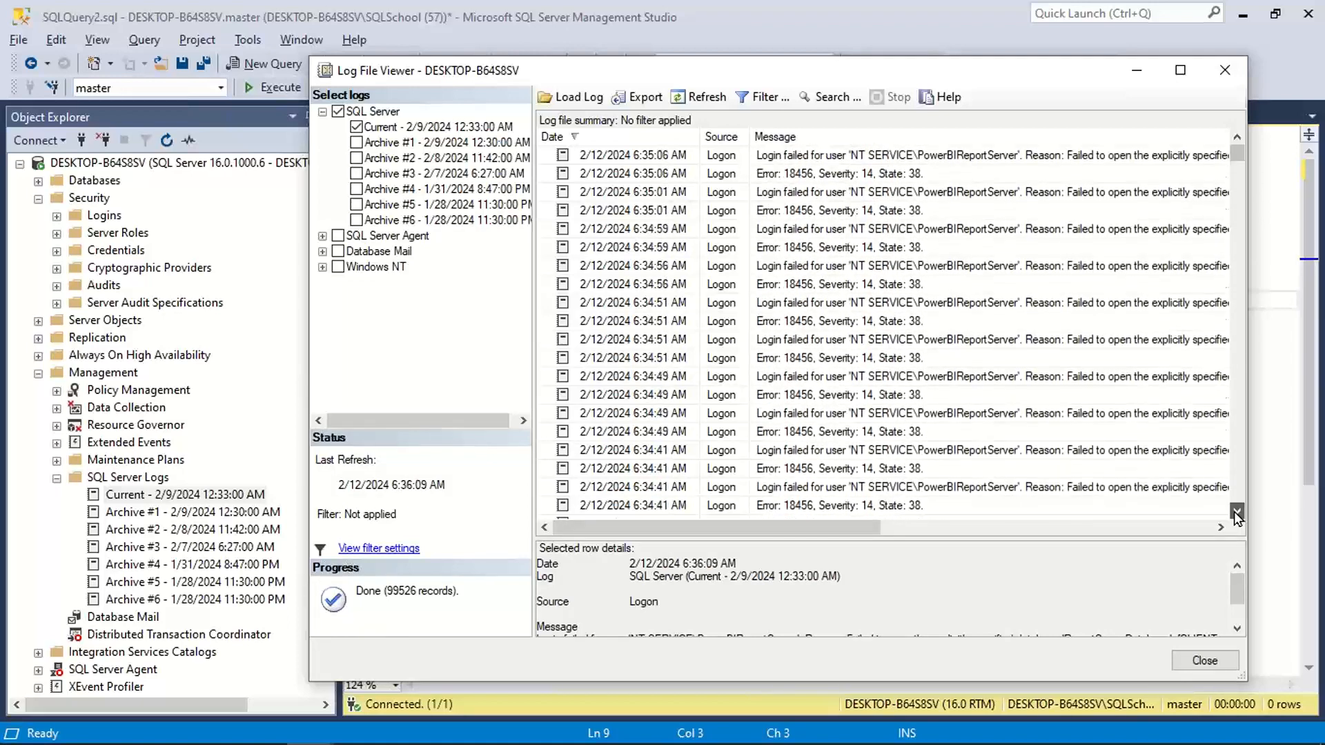
- Check individual login failure entries from 6:34 AM and continue through the older entries down to 6:32 AM
{"action": "left_click", "coordinate": [840, 470]}
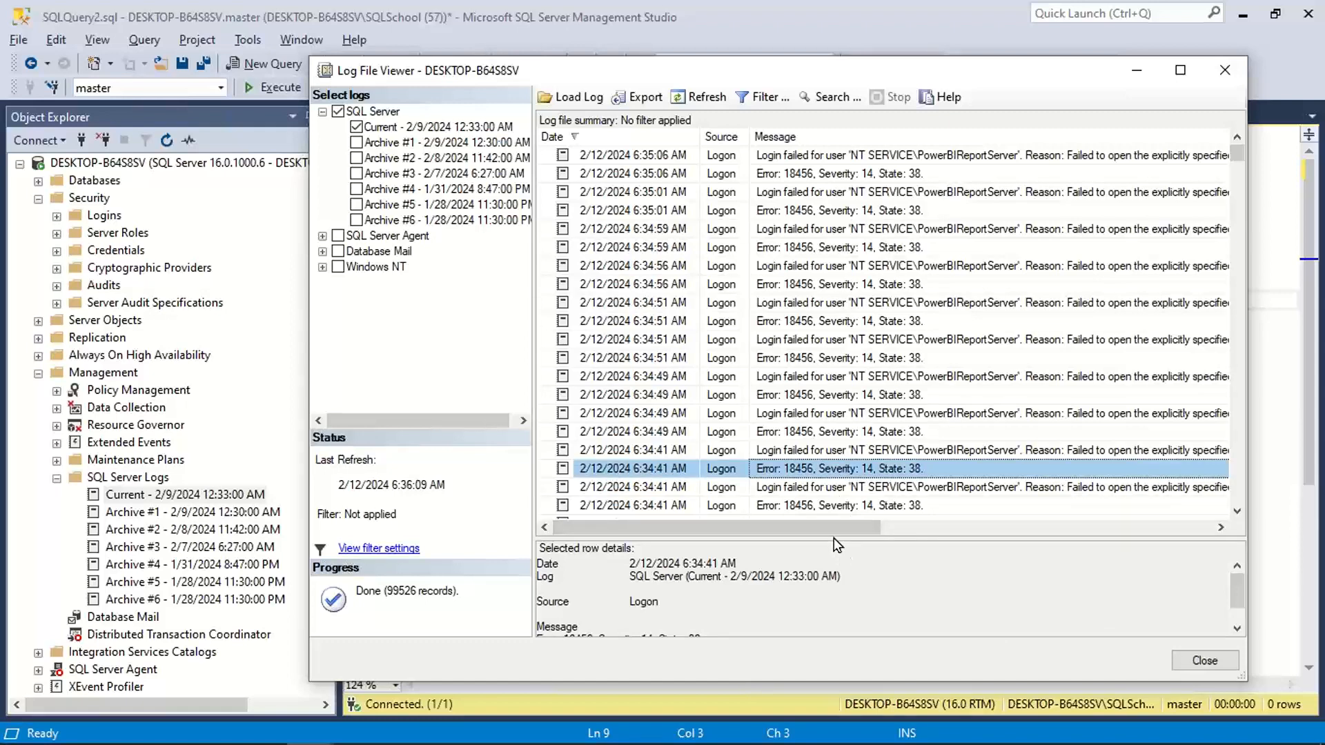
{"action": "left_click", "coordinate": [1237, 510]}
{"action": "left_click", "coordinate": [1237, 511]}
{"action": "left_click", "coordinate": [1238, 510]}
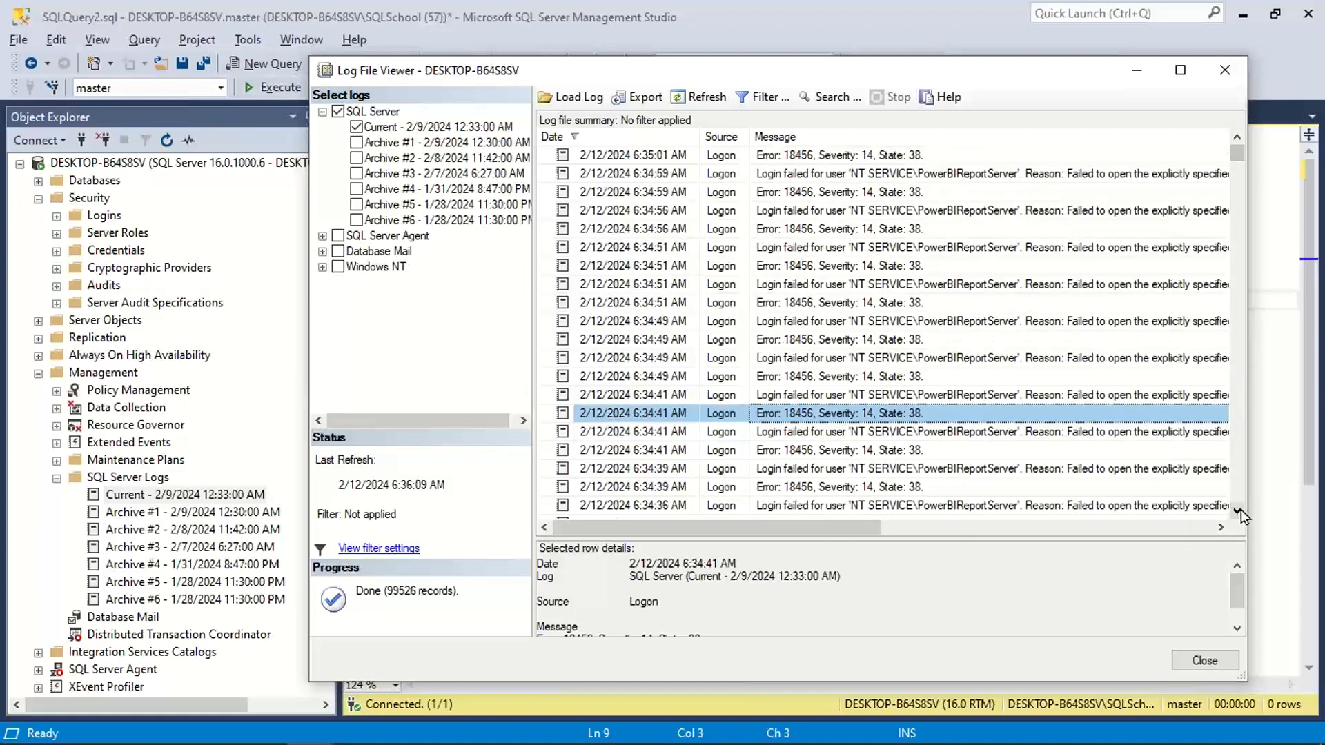
{"action": "left_click", "coordinate": [1237, 511]}
{"action": "left_click", "coordinate": [1066, 414]}
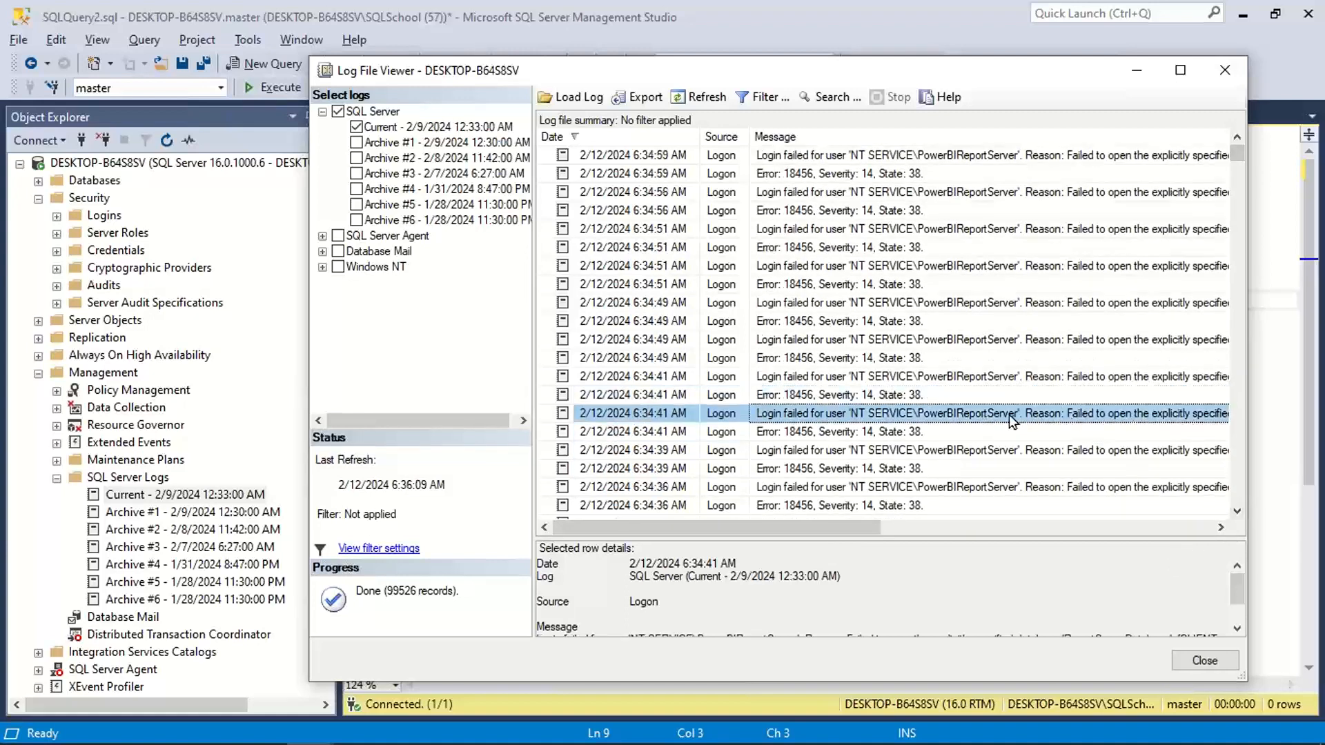
{"action": "left_click", "coordinate": [1095, 449]}
{"action": "left_click", "coordinate": [1090, 488]}
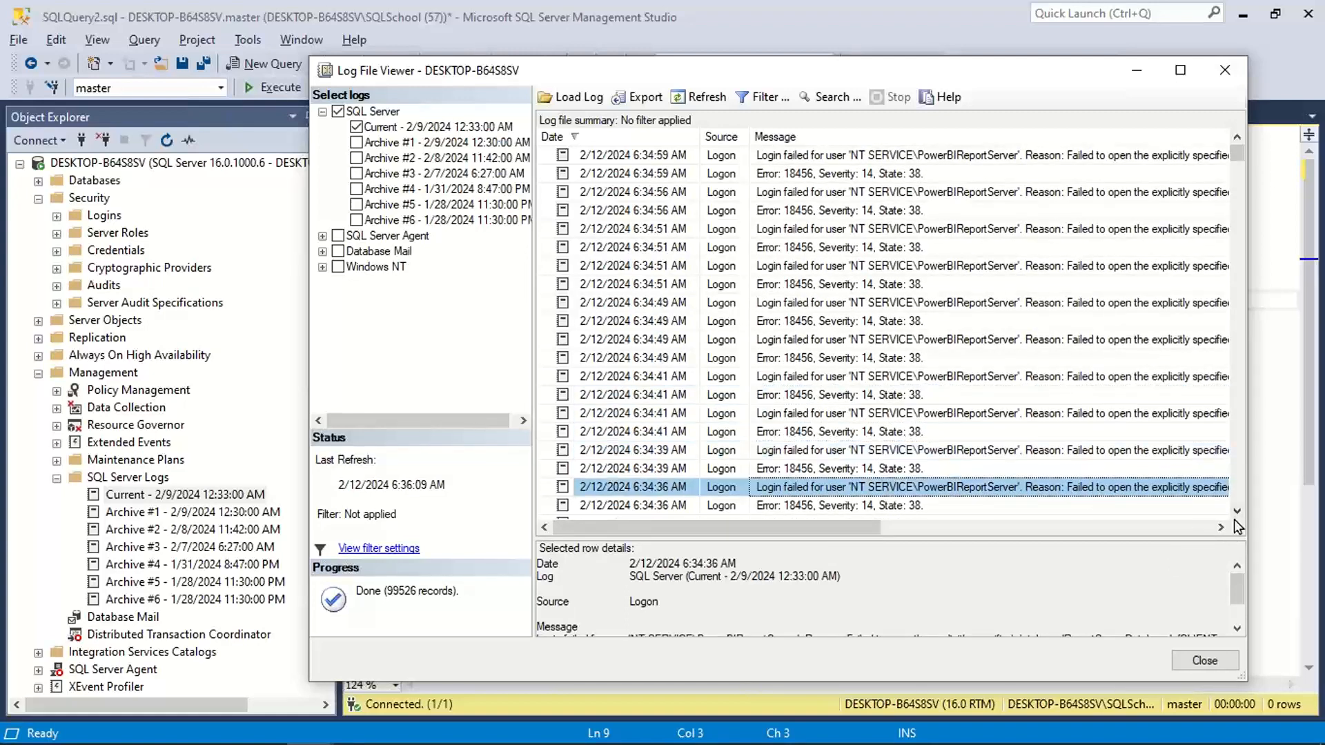
{"action": "left_click", "coordinate": [1237, 512]}
{"action": "left_click", "coordinate": [1238, 512]}
{"action": "left_click", "coordinate": [1238, 512]}
{"action": "left_click", "coordinate": [1238, 512]}
{"action": "left_click", "coordinate": [1238, 512]}
{"action": "left_click", "coordinate": [1238, 510]}
{"action": "left_click", "coordinate": [1238, 511]}
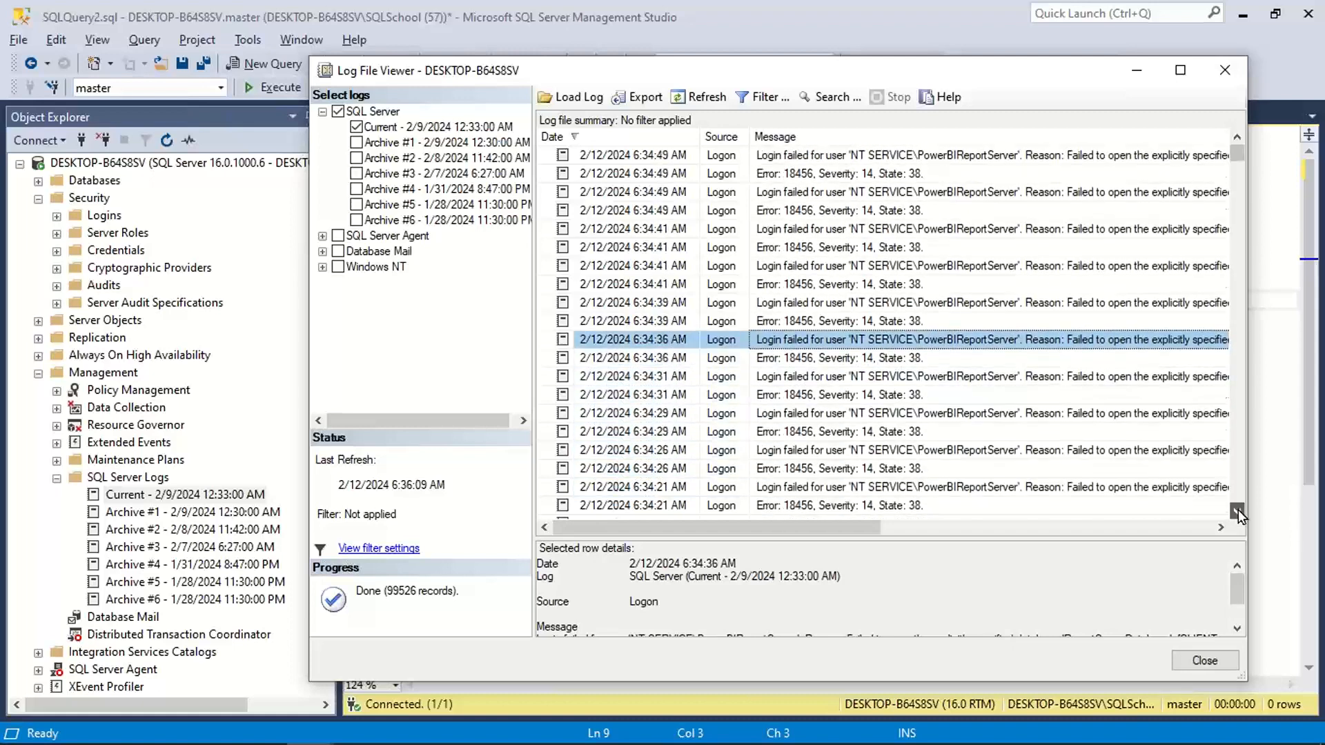
{"action": "left_click", "coordinate": [1238, 510]}
{"action": "left_click", "coordinate": [1238, 511]}
{"action": "left_click", "coordinate": [1237, 510]}
{"action": "left_click", "coordinate": [1238, 510]}
{"action": "left_click", "coordinate": [1238, 510]}
{"action": "left_click", "coordinate": [1238, 510]}
{"action": "left_click", "coordinate": [1237, 510]}
{"action": "left_click", "coordinate": [1238, 511]}
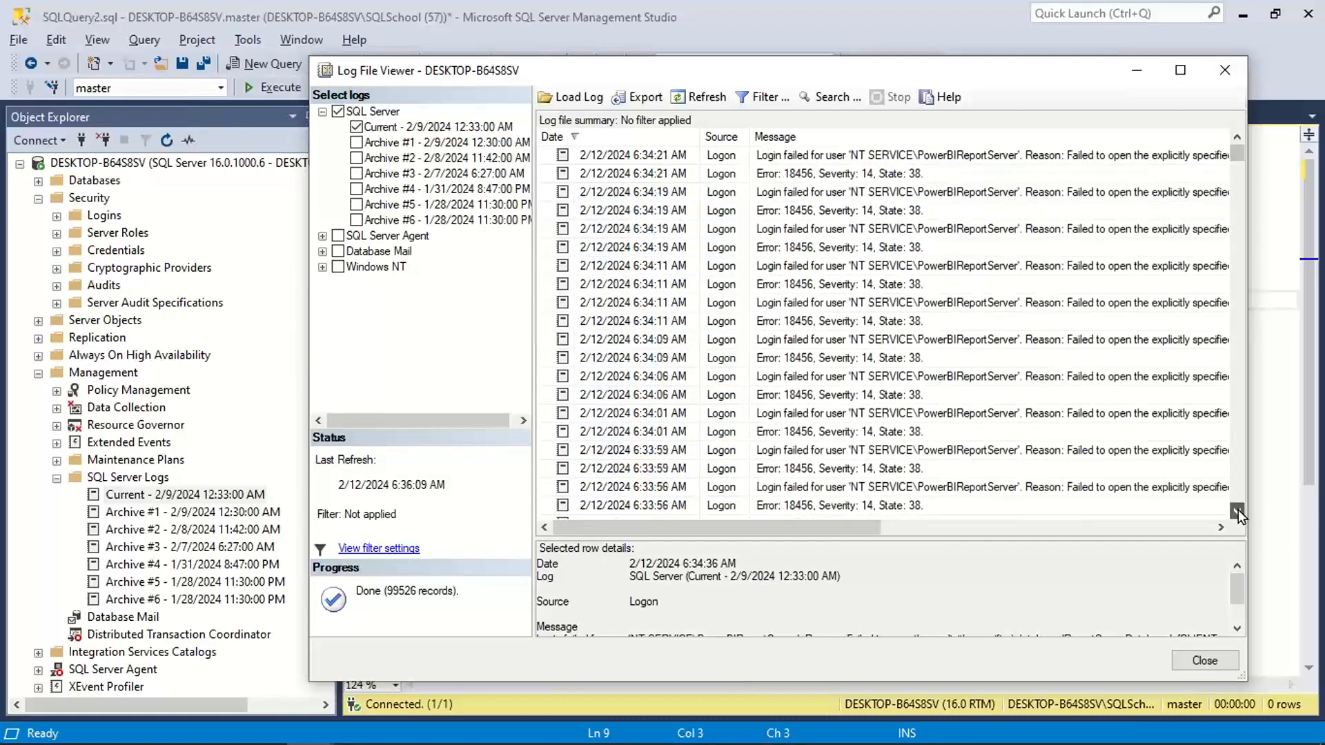
{"action": "left_click", "coordinate": [1238, 511]}
{"action": "left_click", "coordinate": [1238, 511]}
{"action": "left_click", "coordinate": [1238, 511]}
{"action": "left_click", "coordinate": [1238, 511]}
{"action": "left_click", "coordinate": [1237, 510]}
{"action": "left_click", "coordinate": [1238, 511]}
{"action": "left_click", "coordinate": [1237, 511]}
{"action": "left_click", "coordinate": [1238, 510]}
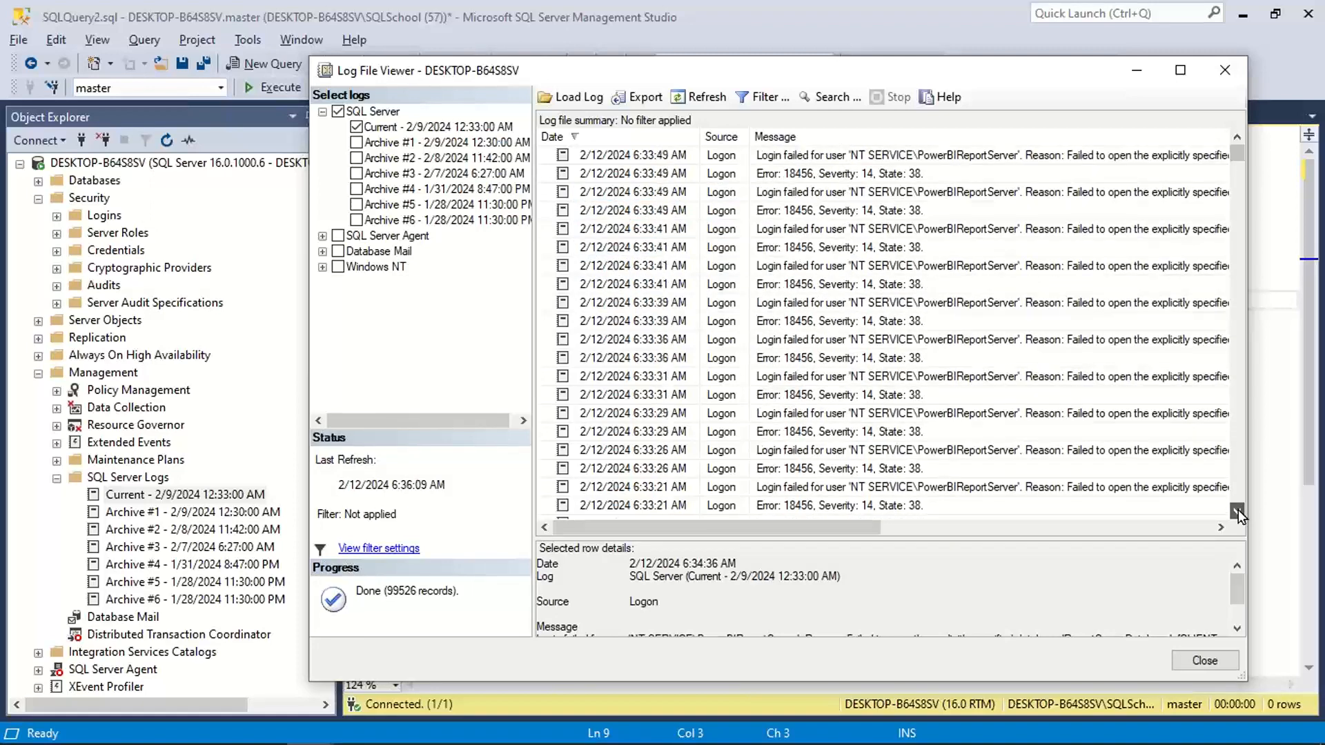
{"action": "left_click", "coordinate": [1237, 510]}
{"action": "left_click", "coordinate": [1238, 511]}
{"action": "left_click", "coordinate": [1238, 510]}
{"action": "left_click", "coordinate": [1238, 510]}
{"action": "left_click", "coordinate": [1238, 511]}
{"action": "left_click", "coordinate": [1238, 511]}
{"action": "left_click", "coordinate": [1238, 510]}
{"action": "left_click", "coordinate": [1238, 511]}
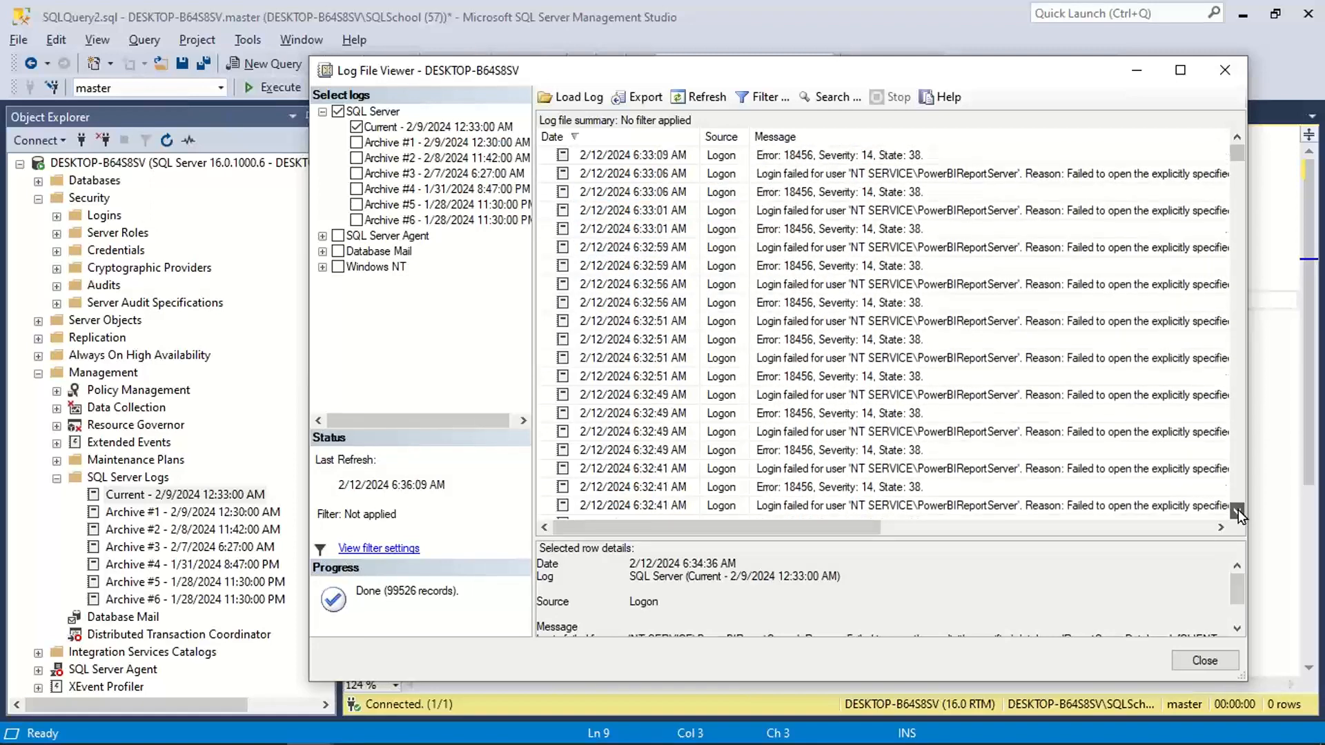
{"action": "left_click", "coordinate": [1237, 511]}
{"action": "left_click", "coordinate": [1238, 510]}
{"action": "left_click", "coordinate": [1238, 511]}
{"action": "left_click", "coordinate": [1238, 510]}
- Read the full failure reason in the 6:32:26 AM PowerBIReportServer login entry and close the log viewer
{"action": "left_click", "coordinate": [1013, 475]}
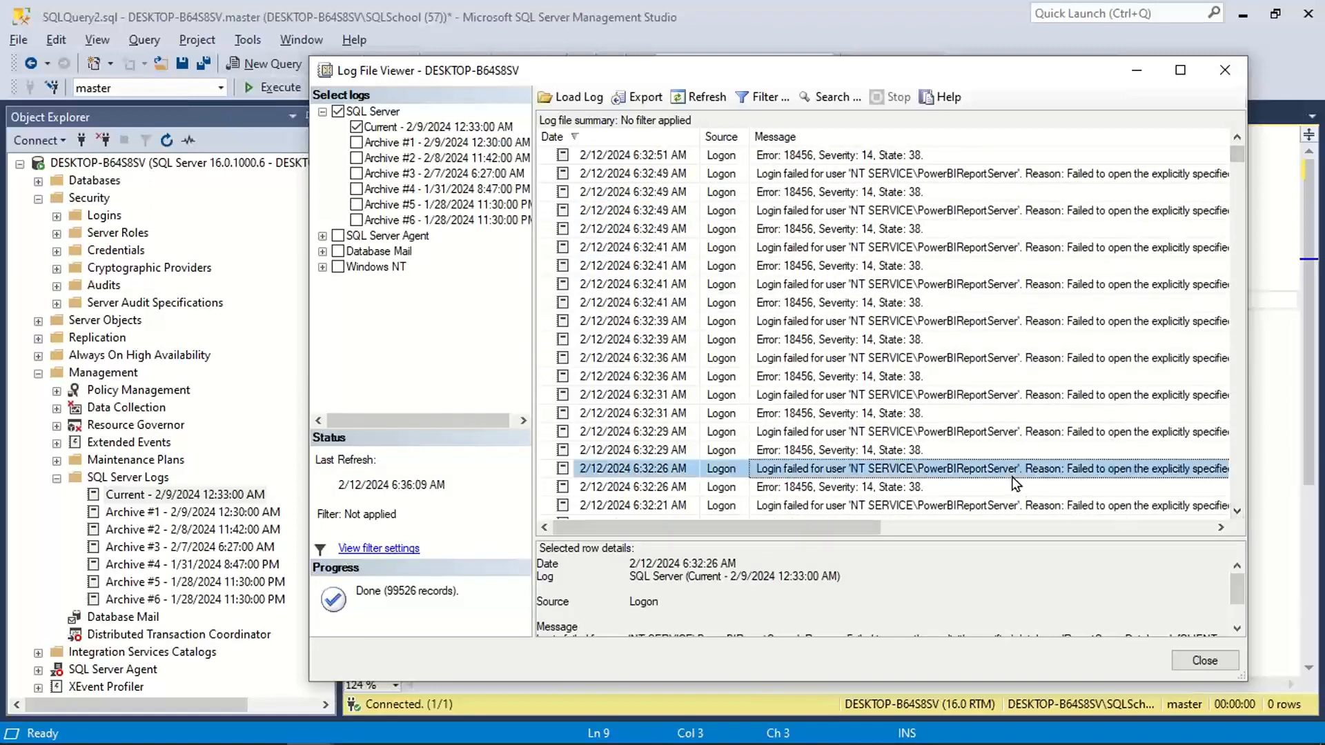
{"action": "left_click", "coordinate": [806, 584]}
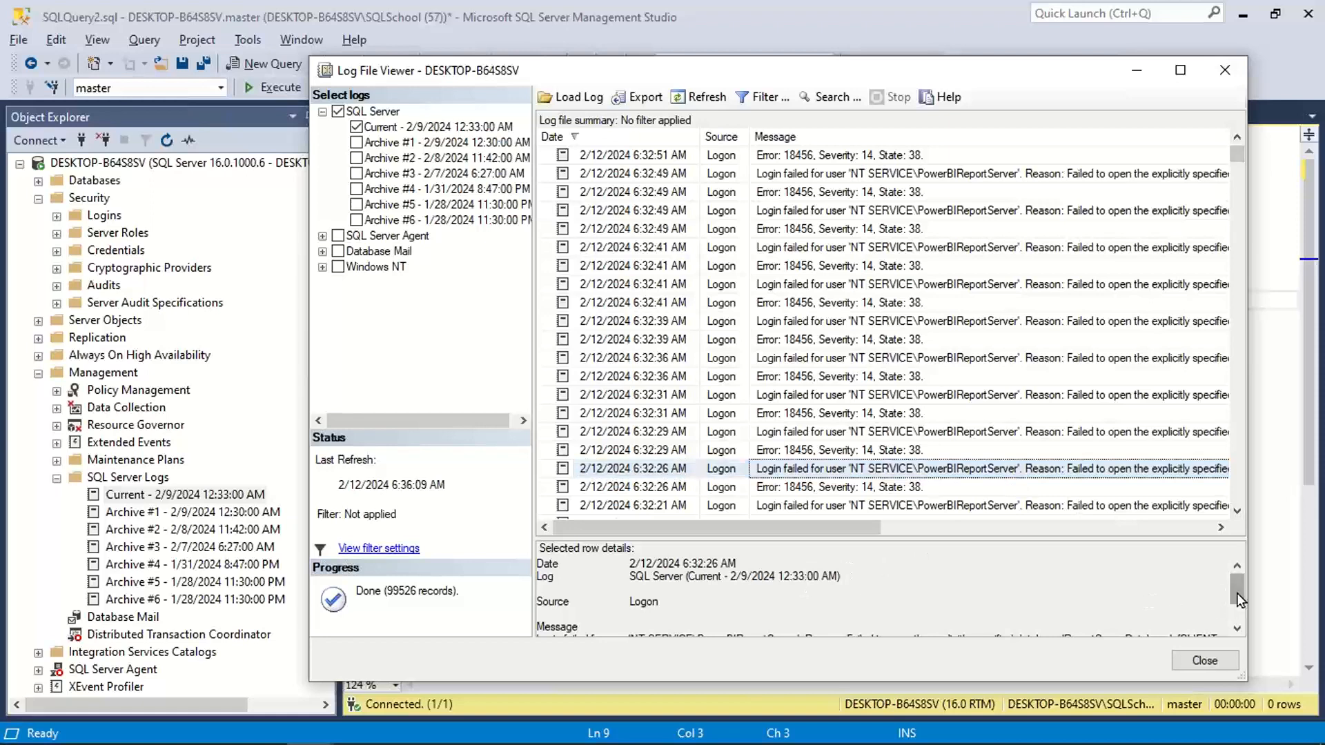
{"action": "left_click_drag", "start_coordinate": [1236, 593], "coordinate": [1235, 614]}
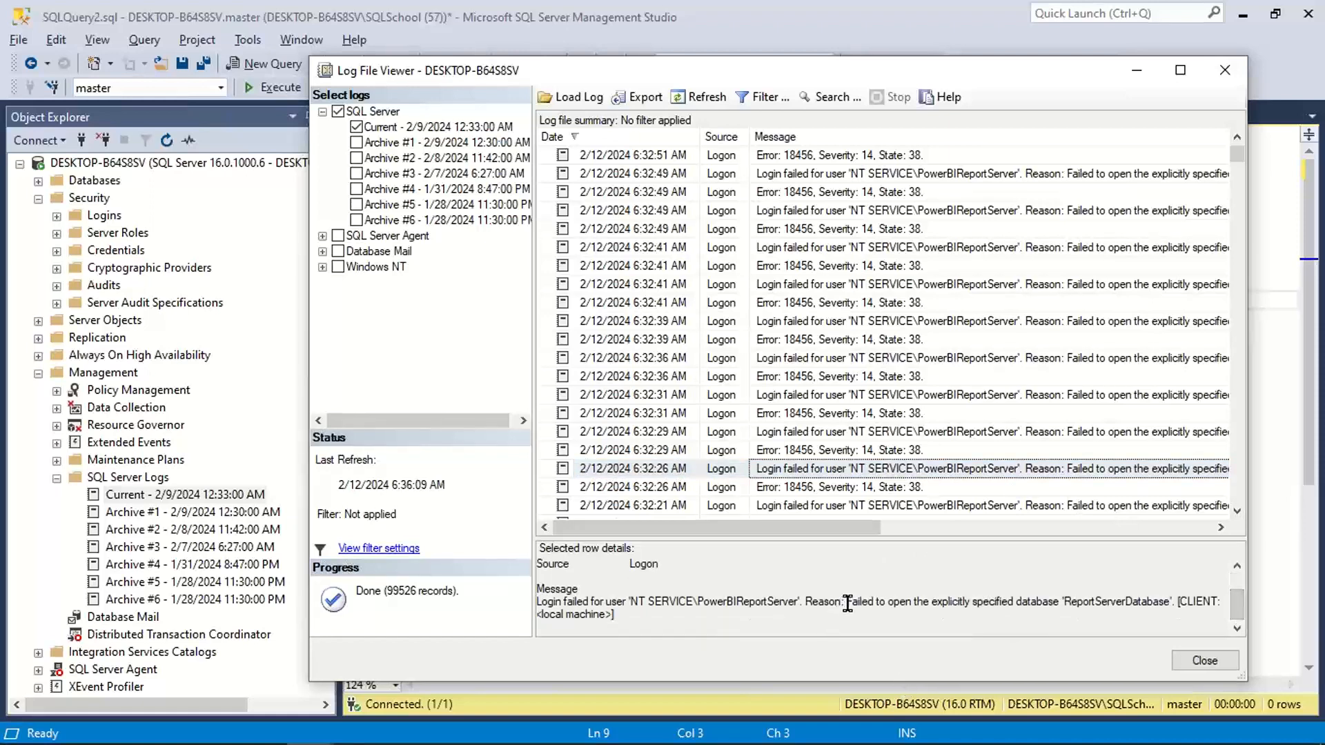
{"action": "left_click_drag", "start_coordinate": [847, 601], "coordinate": [1084, 602]}
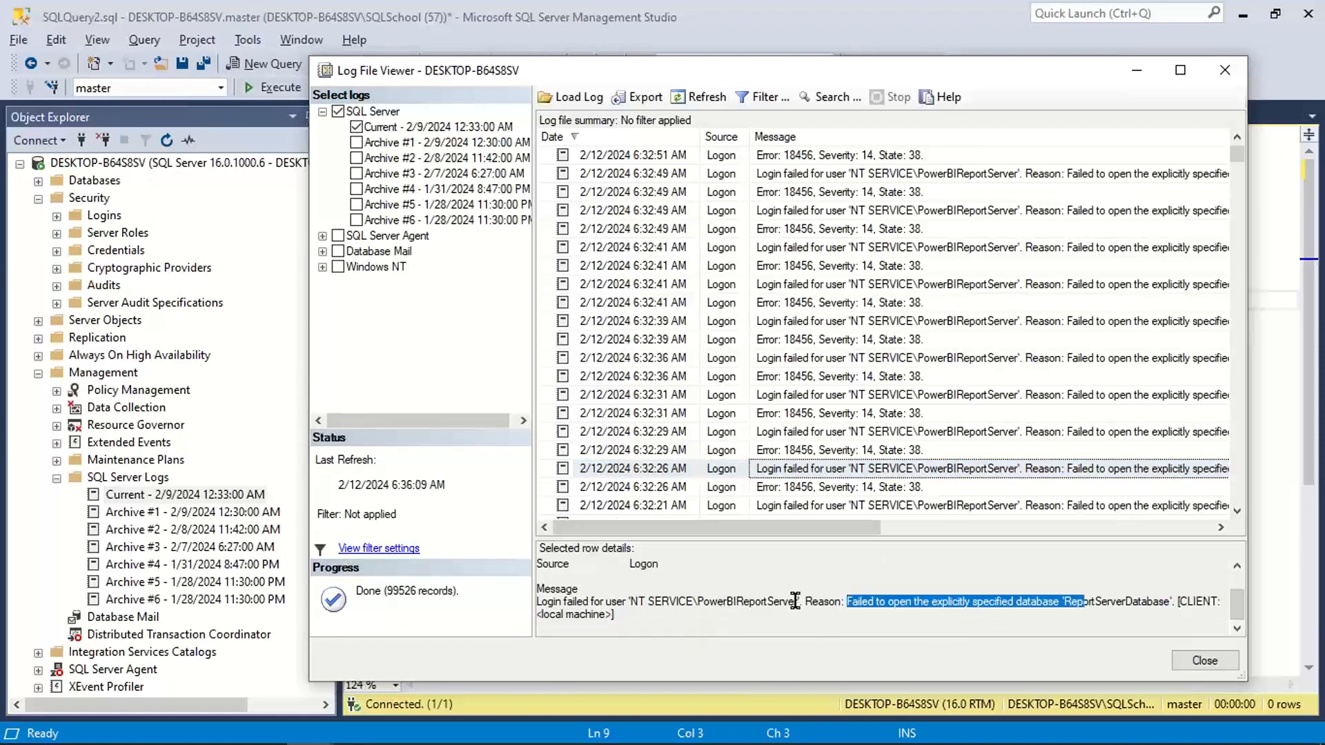
{"action": "left_click_drag", "start_coordinate": [796, 601], "coordinate": [925, 614]}
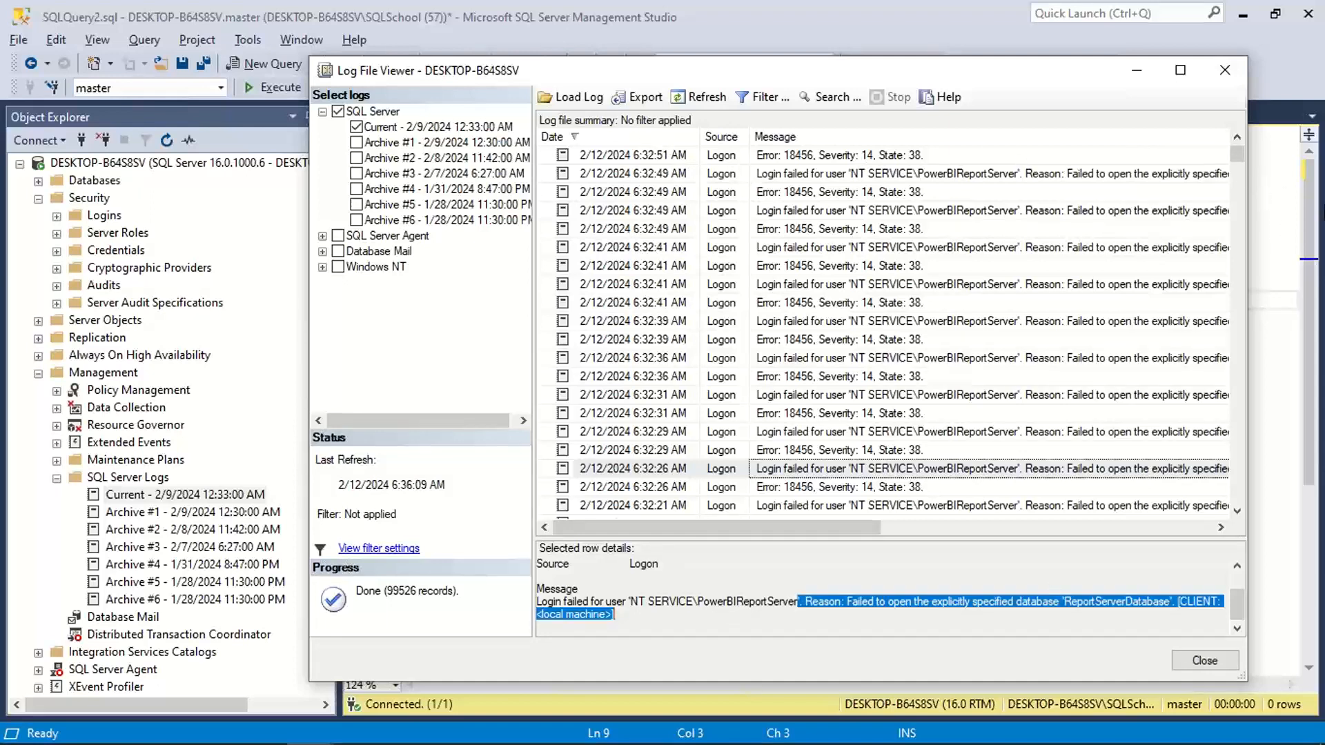
{"action": "left_click", "coordinate": [1314, 193]}
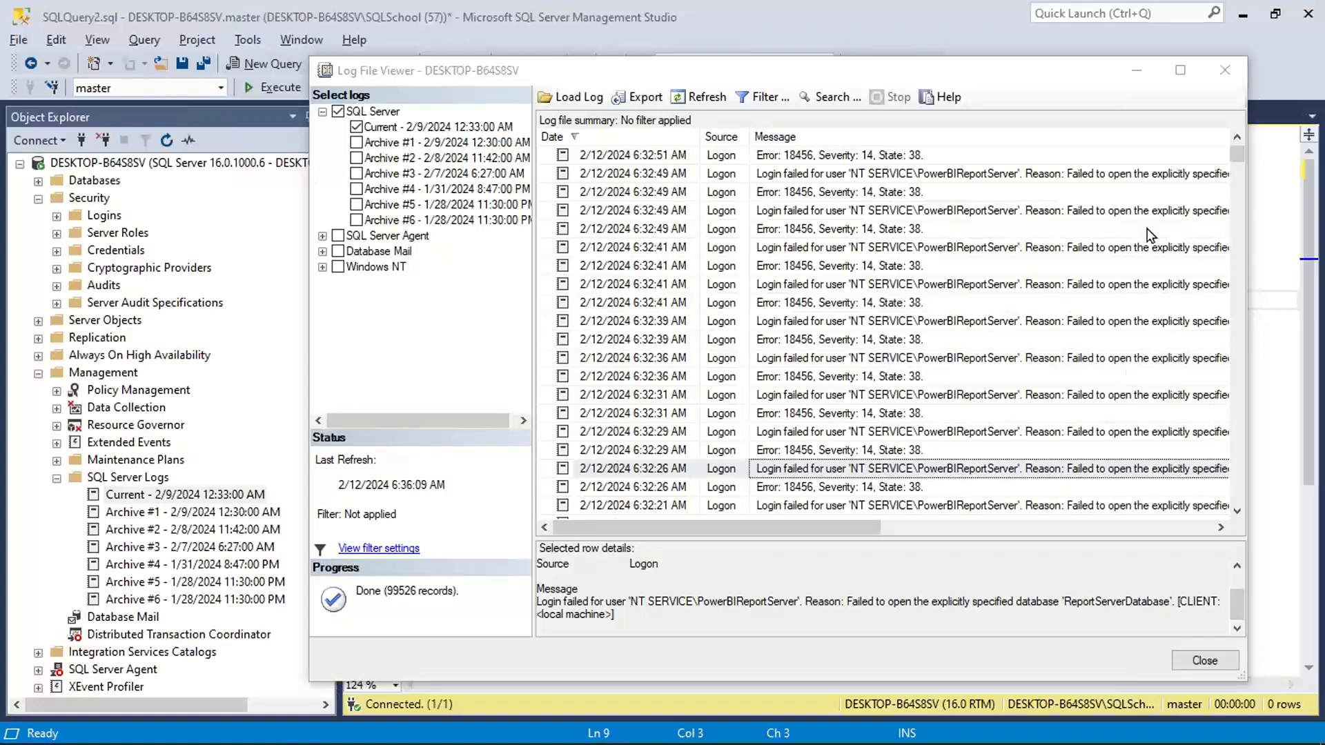
{"action": "left_click", "coordinate": [1225, 70]}
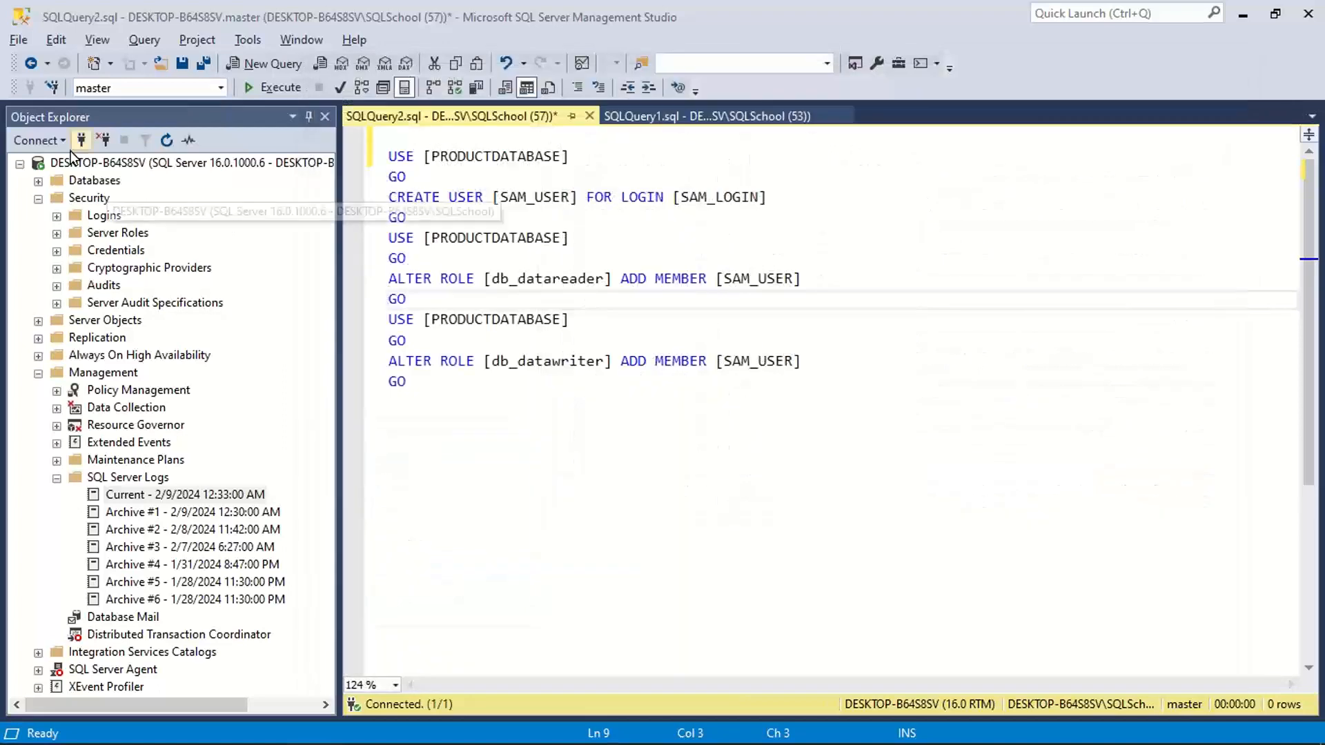
- Start a new Database Engine connection using SQL Server Authentication with JOHN_LOGIN as the login
{"action": "left_click", "coordinate": [40, 140]}
{"action": "left_click", "coordinate": [72, 166]}
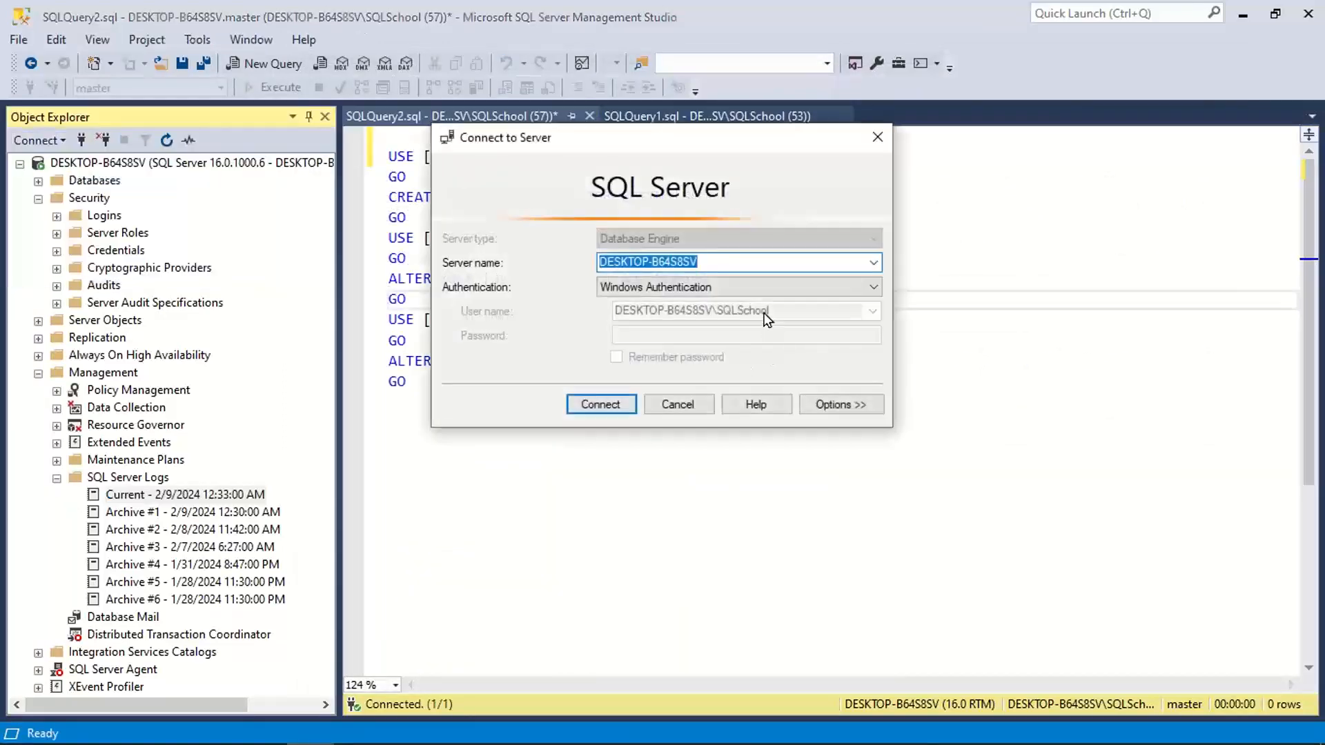
{"action": "left_click", "coordinate": [746, 287]}
{"action": "left_click", "coordinate": [694, 322]}
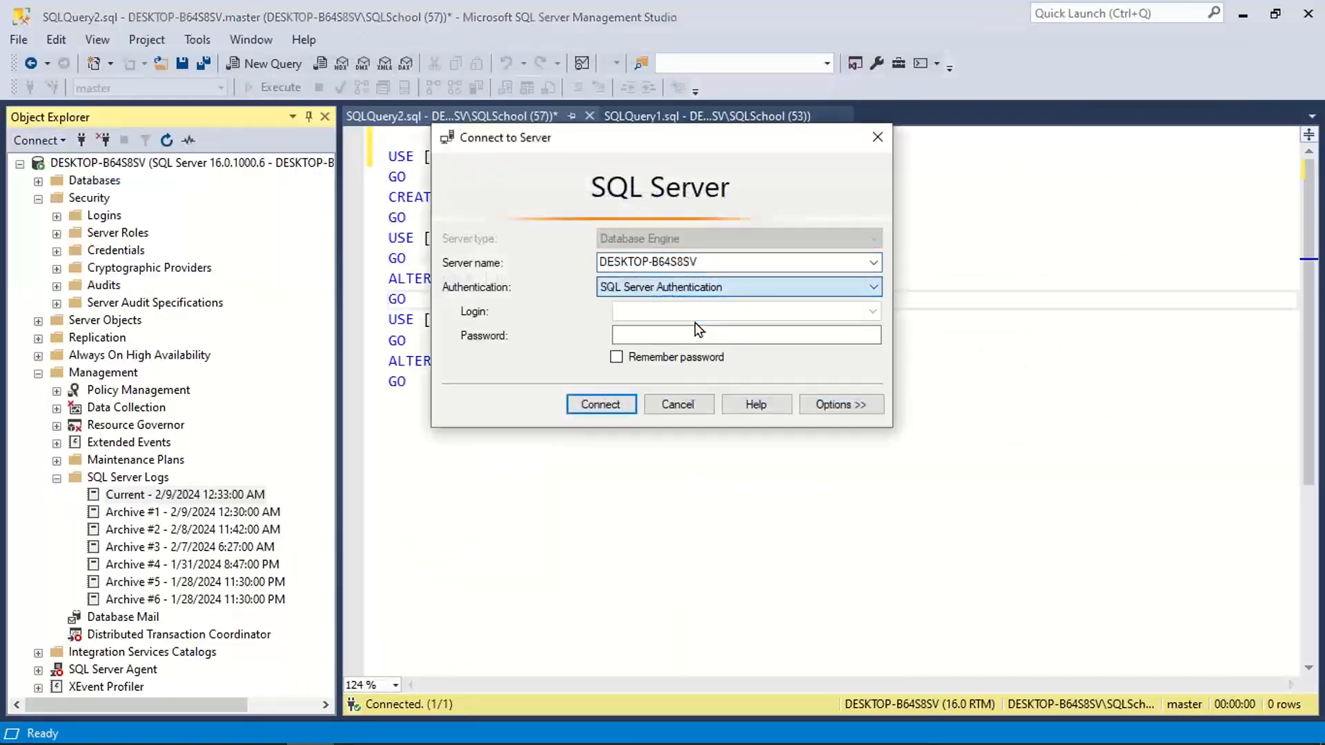
{"action": "left_click", "coordinate": [657, 317]}
{"action": "type", "text": "JO"}
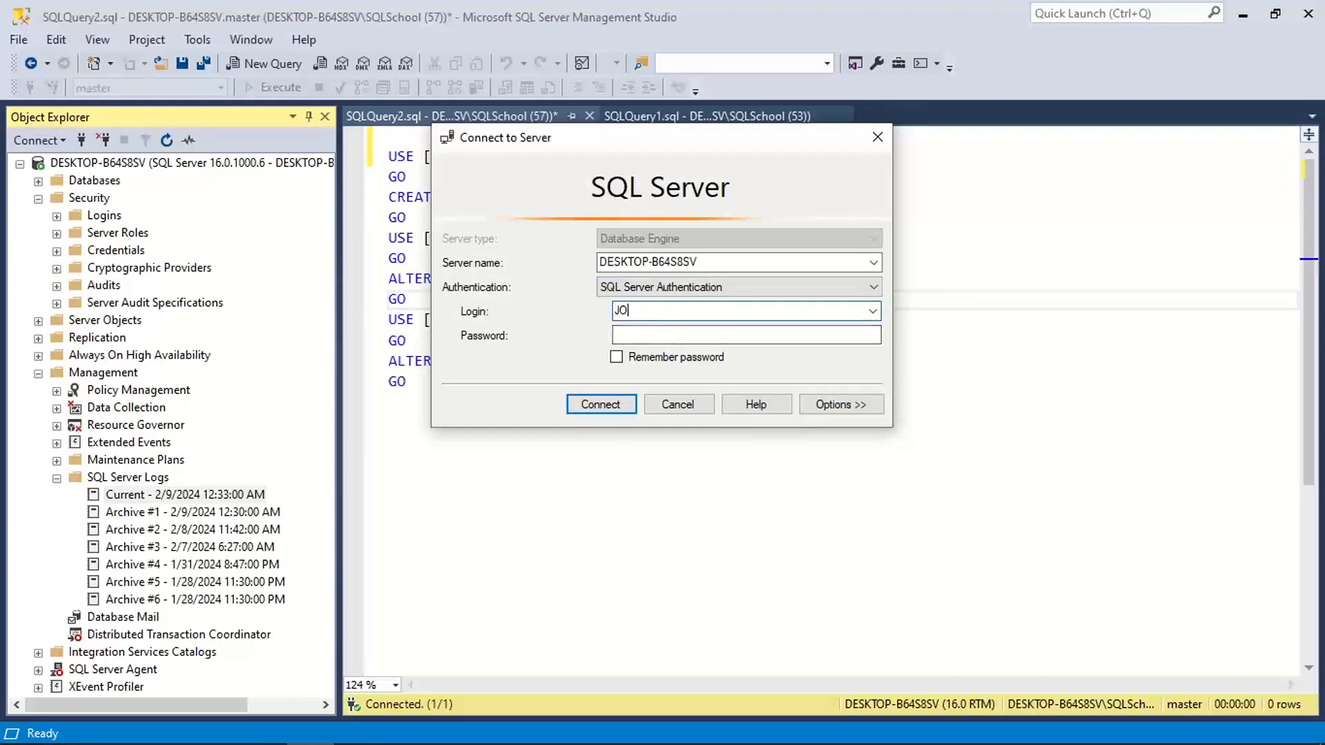
{"action": "type", "text": "HN_LOGIN"}
- Enter the login's password and try to connect to the server
{"action": "left_click", "coordinate": [619, 336]}
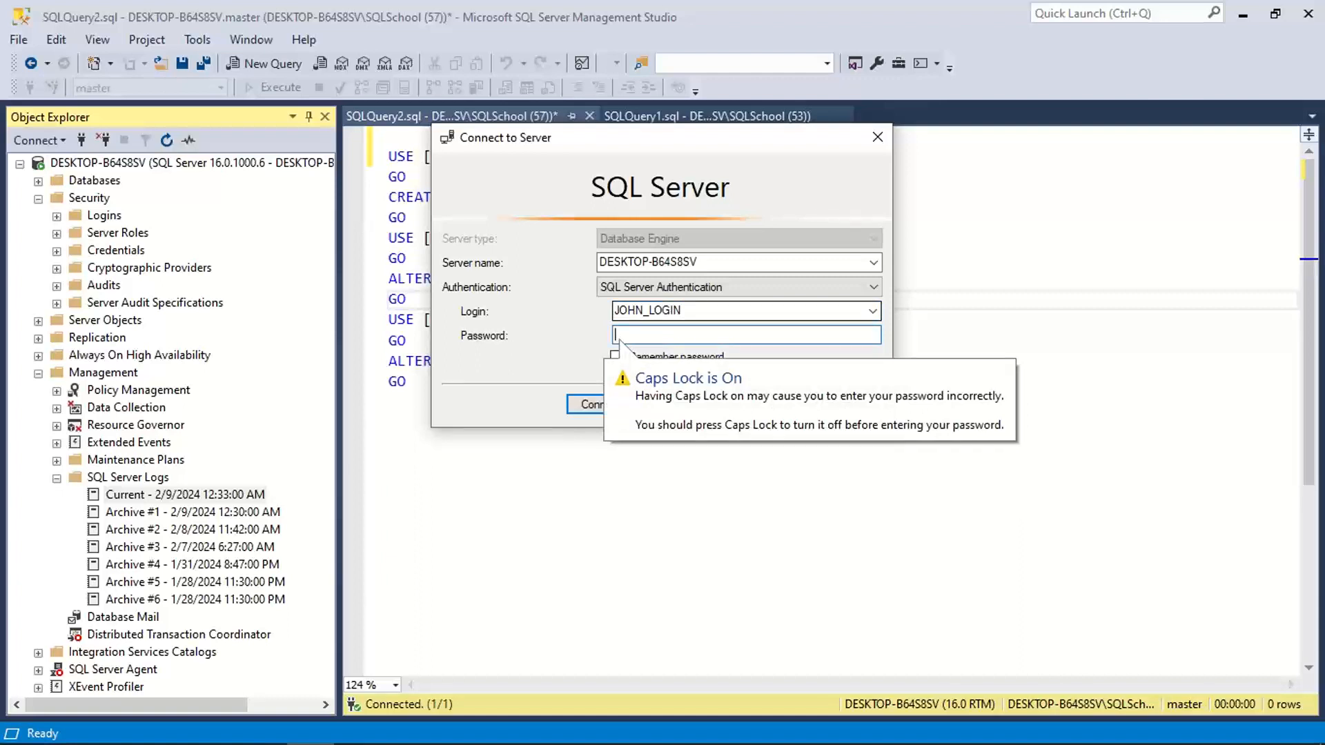
{"action": "key", "text": "shift+Tab"}
{"action": "key", "text": "ctrl+c"}
{"action": "left_click", "coordinate": [645, 339]}
{"action": "key", "text": "ctrl+v"}
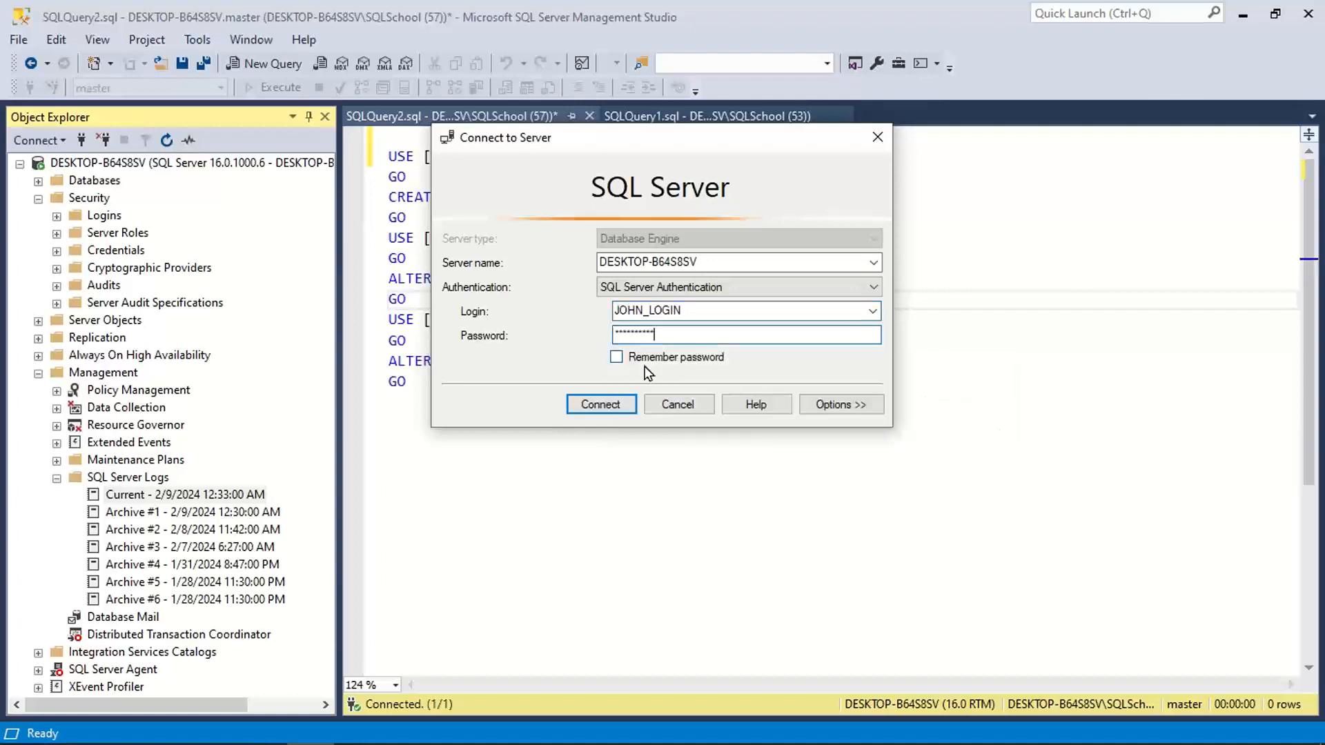
{"action": "left_click", "coordinate": [600, 404]}
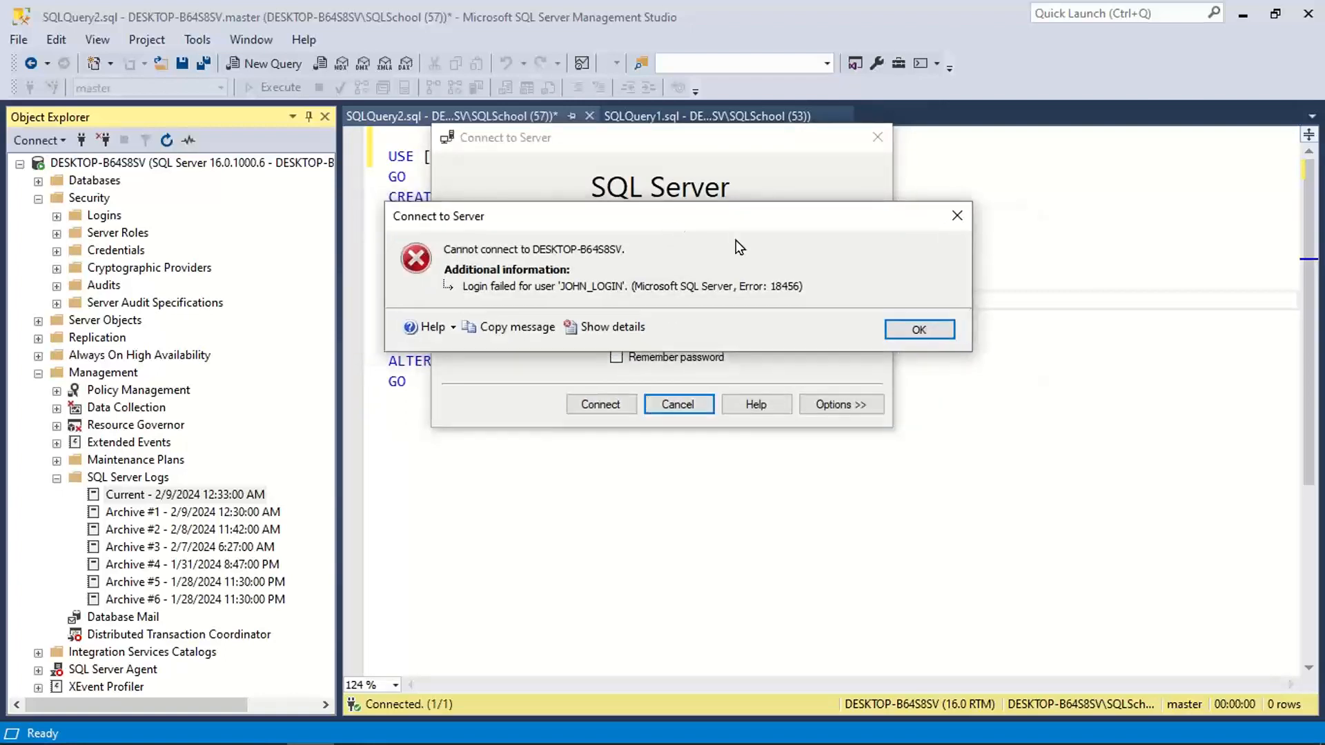
- Examine the connection error message, dismiss it and cancel the server connection
{"action": "left_click_drag", "start_coordinate": [680, 222], "coordinate": [960, 448]}
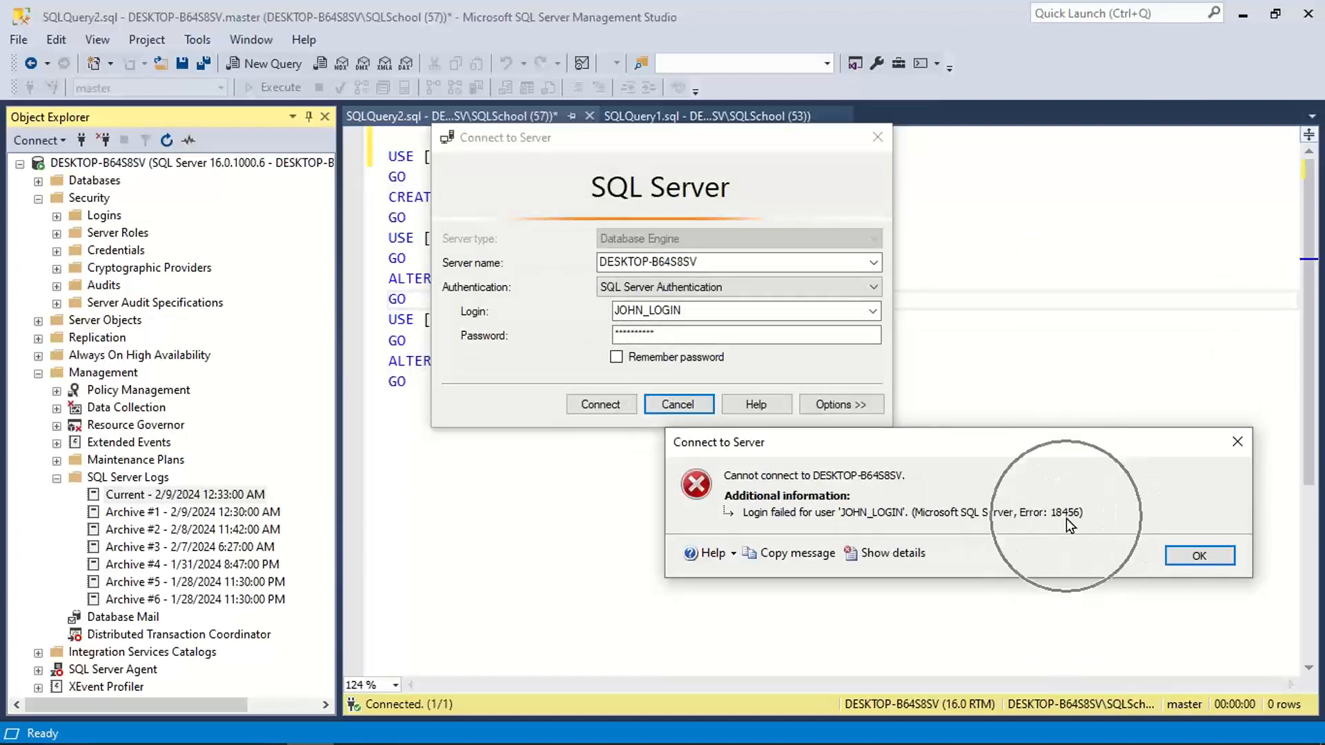
{"action": "left_click", "coordinate": [1199, 556]}
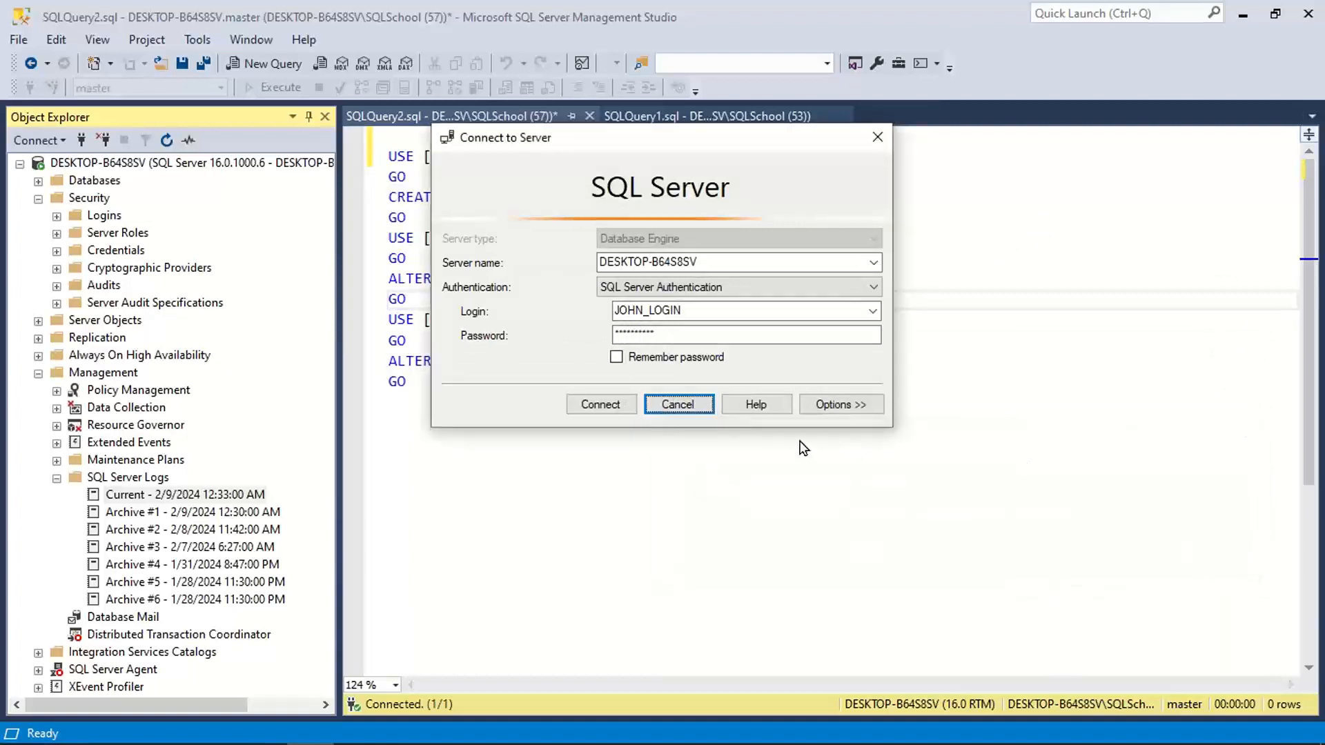
{"action": "left_click", "coordinate": [676, 404]}
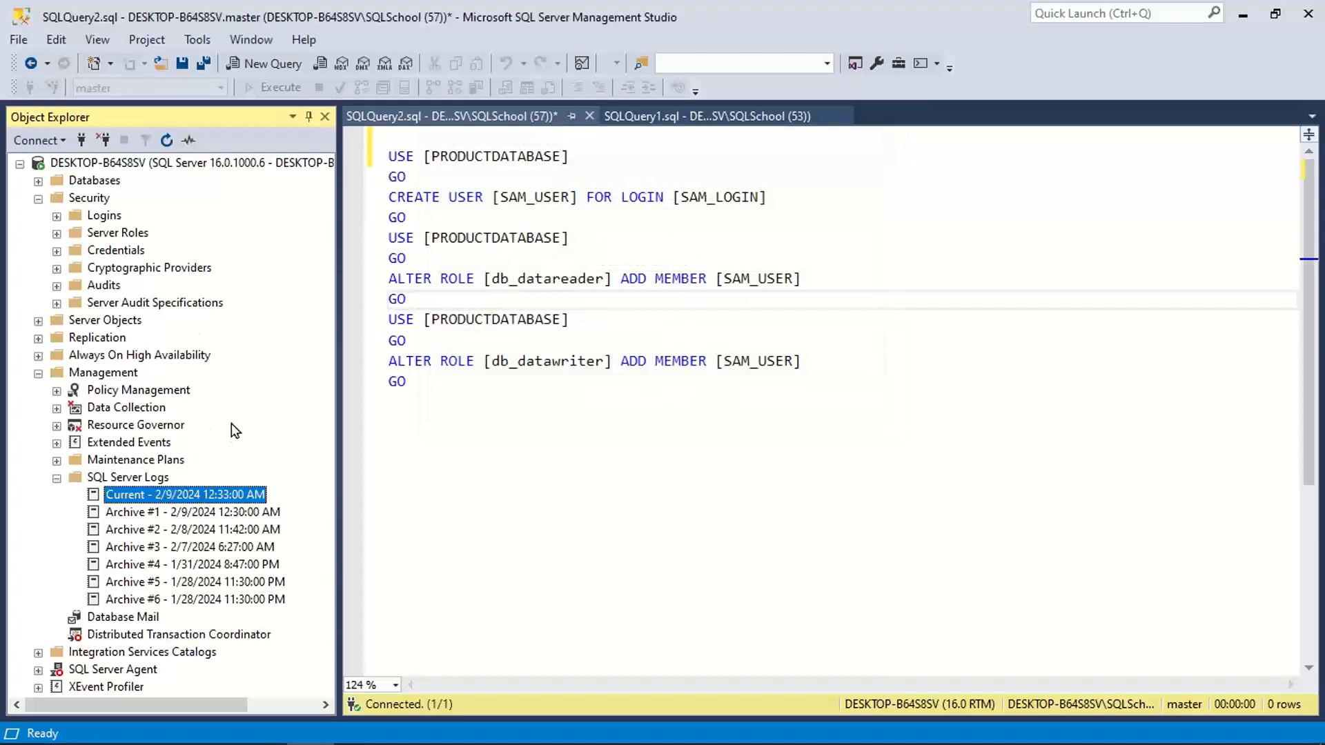
- Reopen the current SQL Server log, widen and reposition the viewer window, and select the newest JOHN_LOGIN failure entry
{"action": "double_click", "coordinate": [170, 494]}
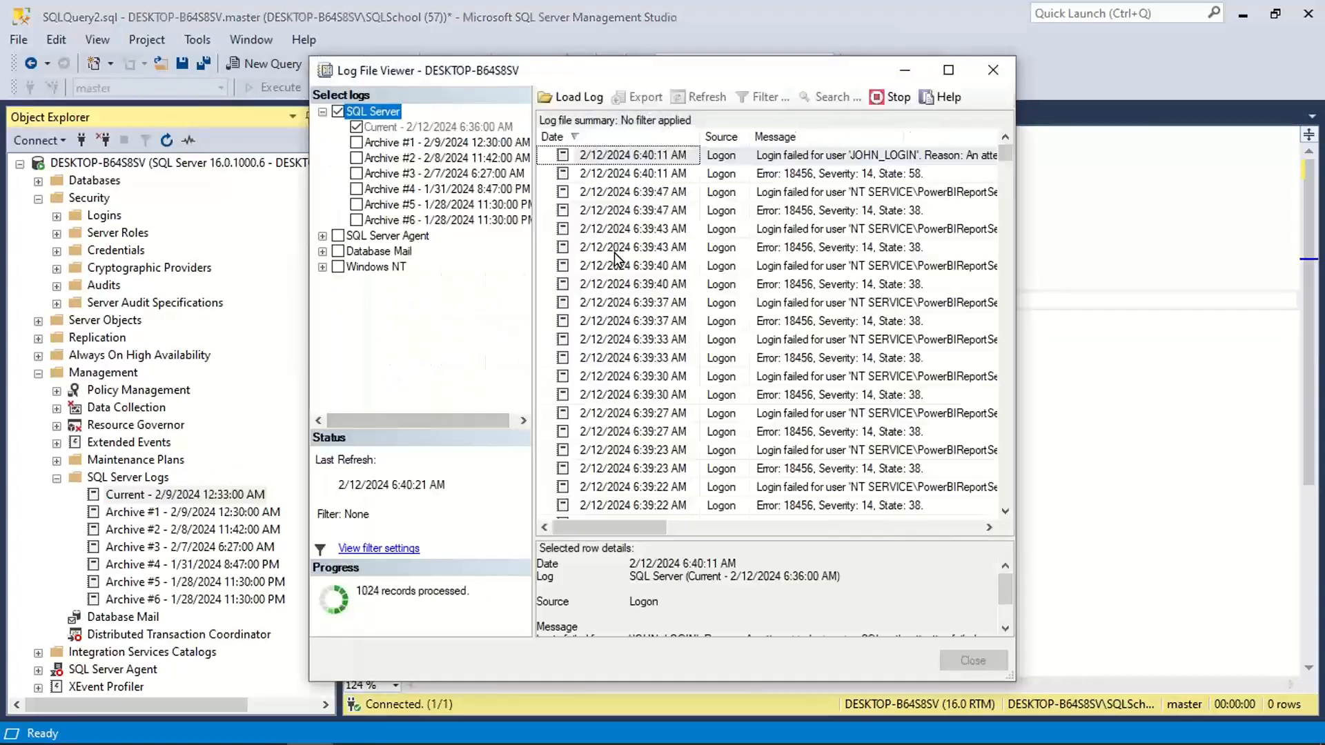
{"action": "left_click_drag", "start_coordinate": [1015, 329], "coordinate": [1235, 330]}
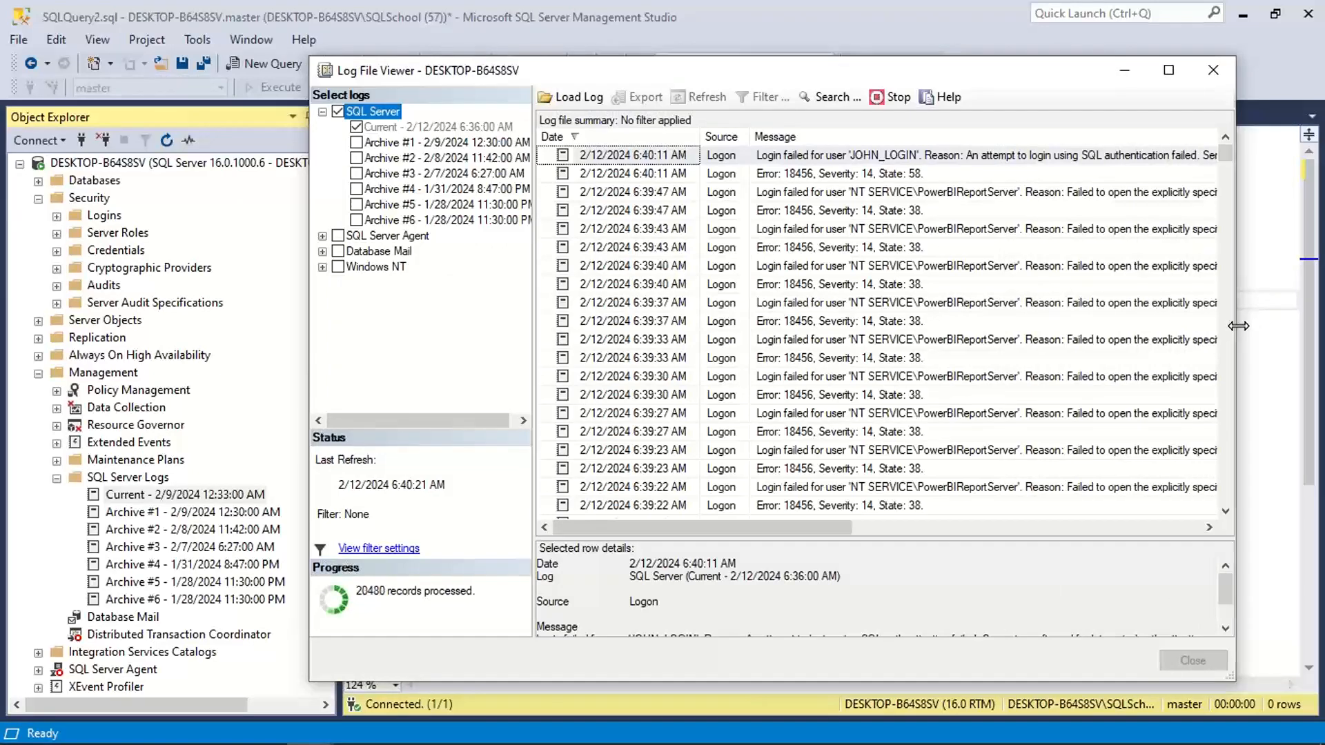
{"action": "left_click", "coordinate": [847, 162]}
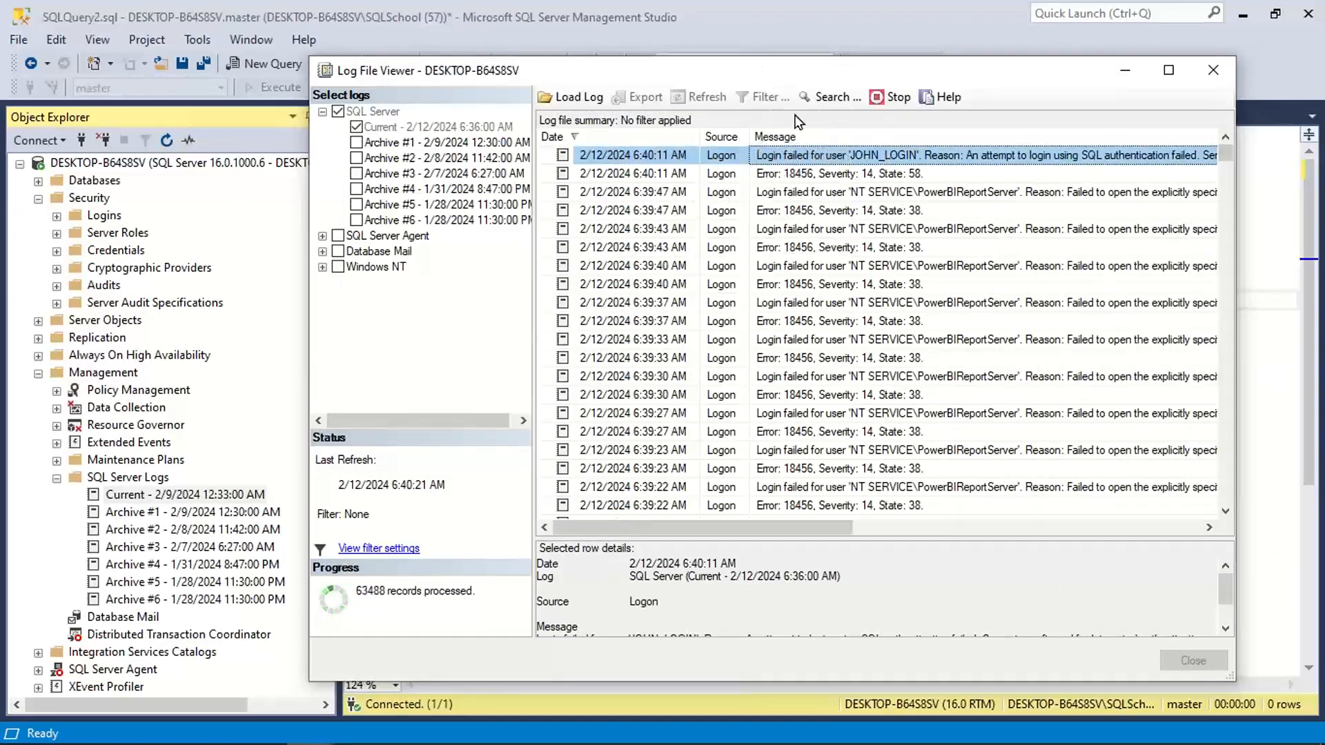
{"action": "left_click_drag", "start_coordinate": [765, 73], "coordinate": [689, 75]}
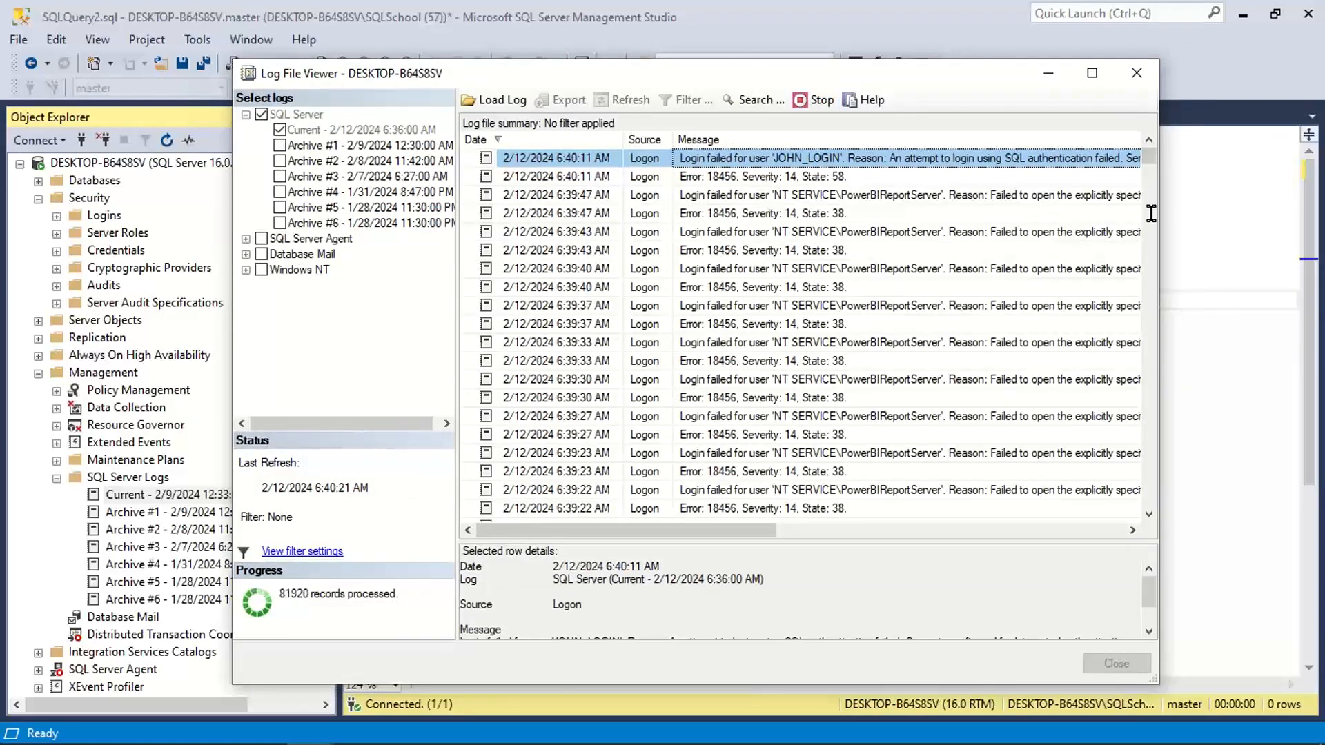
- Widen the log viewer and examine the full message of the JOHN_LOGIN failure entry, focusing on the stated reason
{"action": "left_click_drag", "start_coordinate": [1159, 214], "coordinate": [1302, 216]}
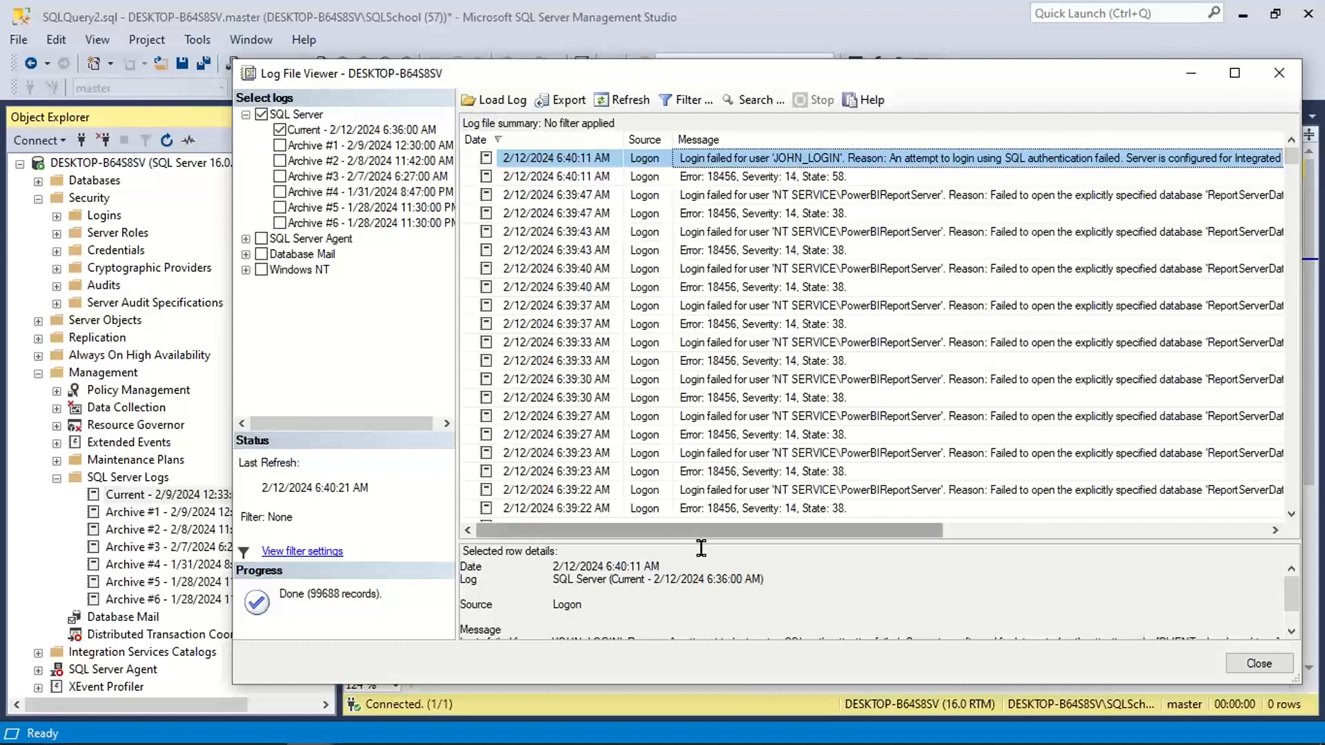
{"action": "left_click", "coordinate": [723, 568]}
{"action": "scroll", "coordinate": [1279, 606], "scroll_direction": "down", "scroll_amount": 1}
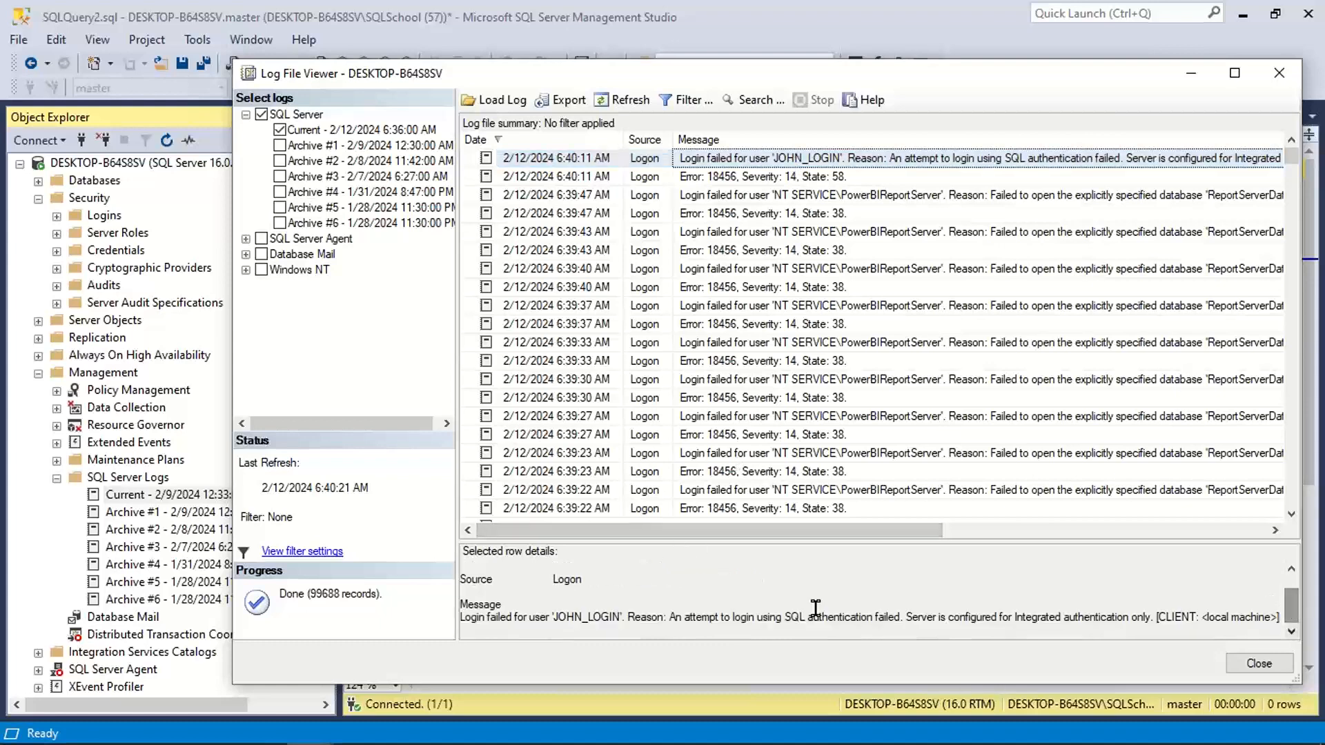
{"action": "left_click_drag", "start_coordinate": [478, 617], "coordinate": [557, 624]}
{"action": "left_click", "coordinate": [625, 622]}
{"action": "left_click_drag", "start_coordinate": [676, 618], "coordinate": [1144, 615]}
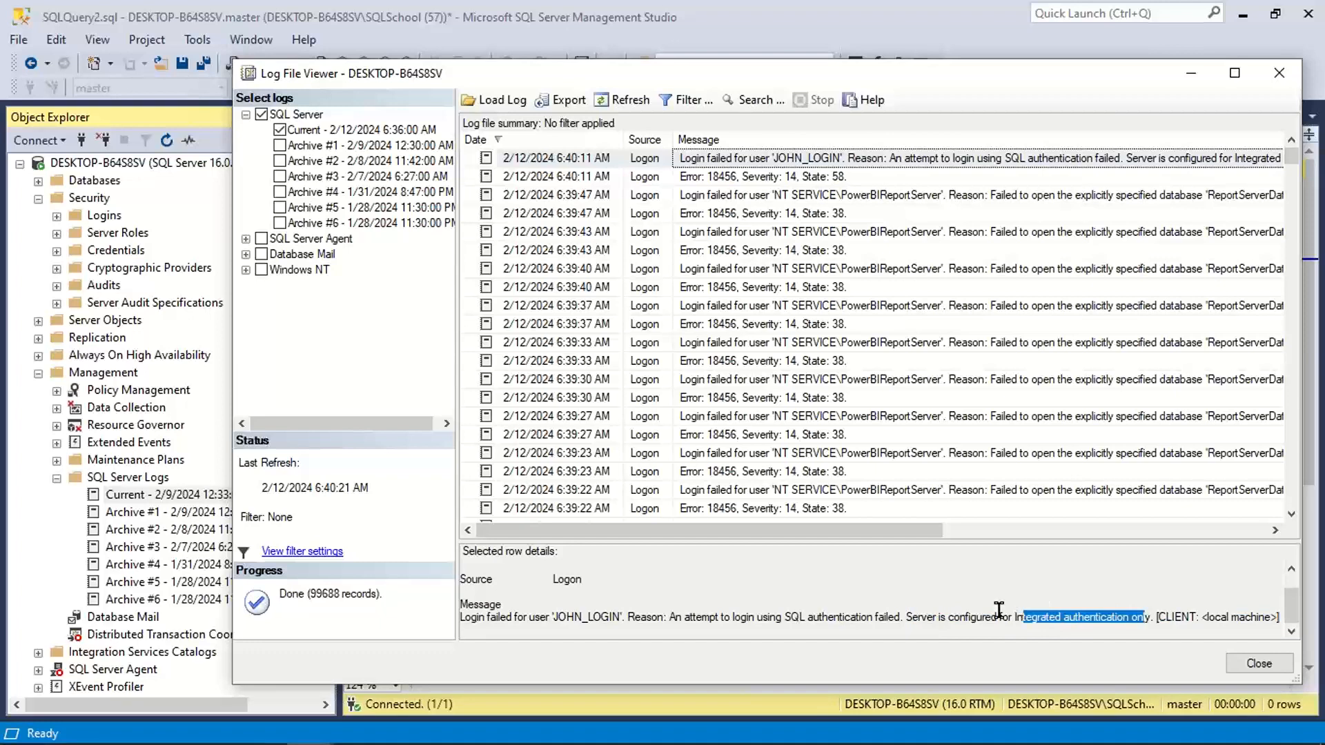
{"action": "left_click_drag", "start_coordinate": [999, 617], "coordinate": [1154, 617]}
- Set the server's authentication to SQL Server and Windows Authentication mode in its security properties and acknowledge the notice
{"action": "left_click", "coordinate": [83, 166]}
{"action": "right_click", "coordinate": [96, 167]}
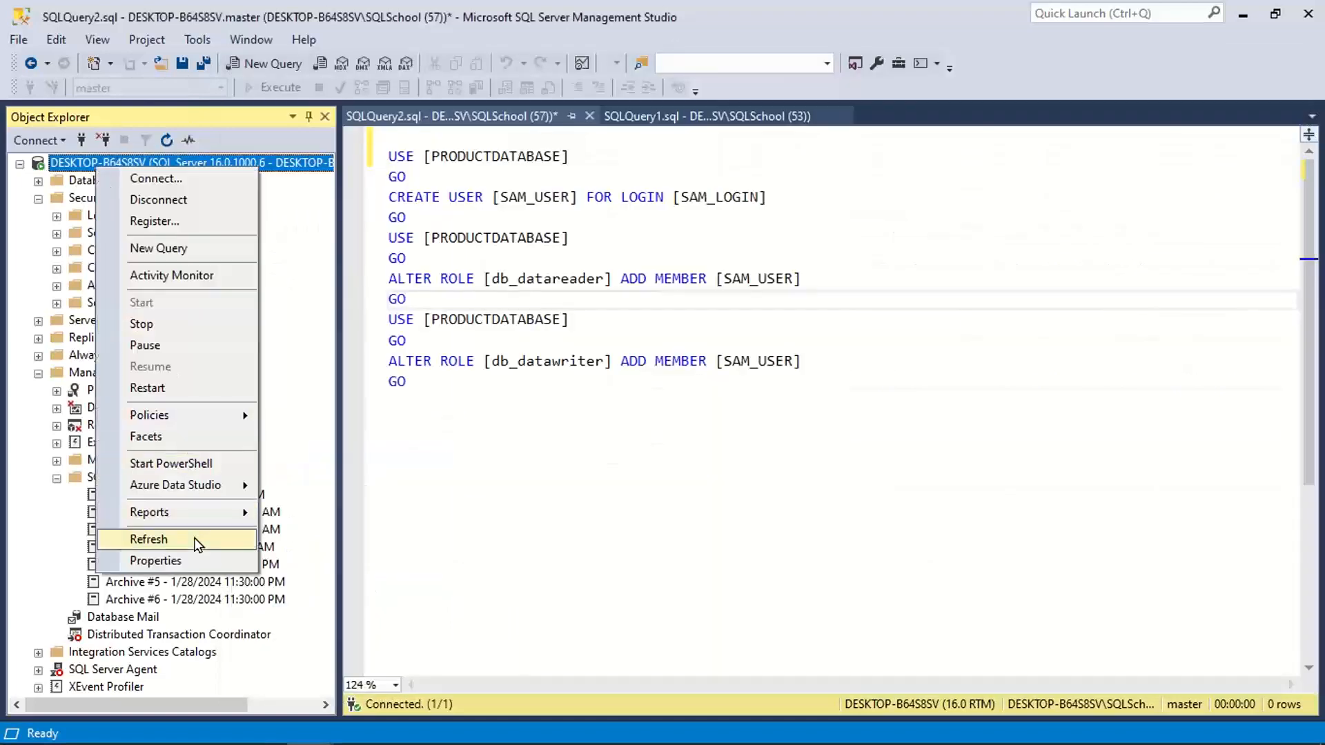
{"action": "left_click", "coordinate": [198, 560]}
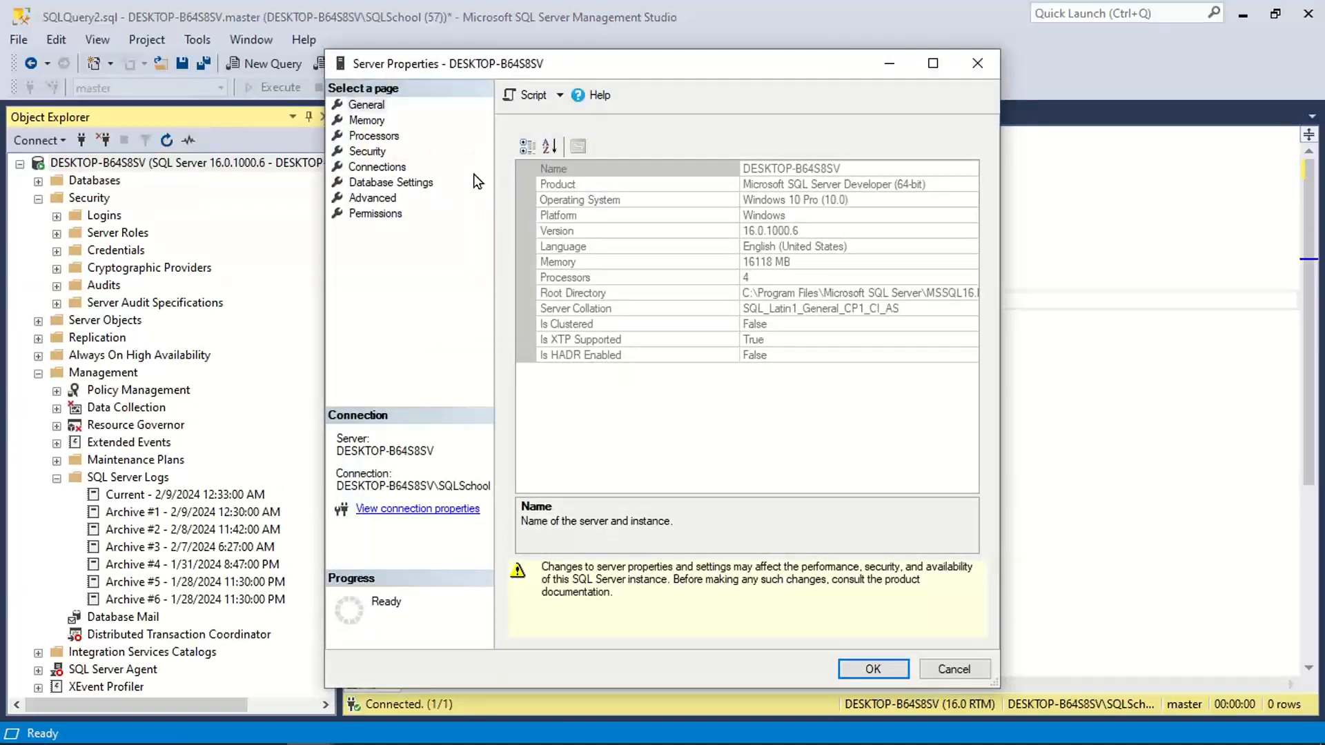
{"action": "left_click", "coordinate": [376, 153]}
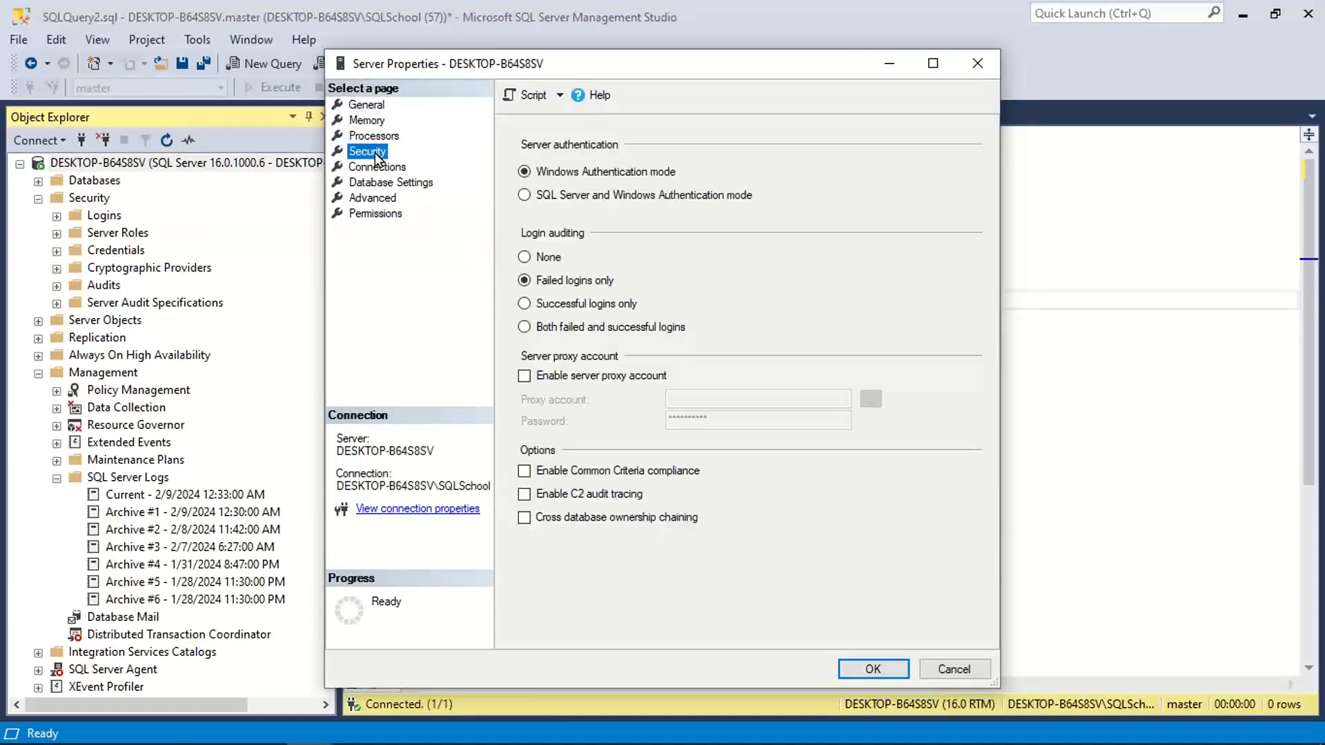
{"action": "left_click", "coordinate": [559, 197]}
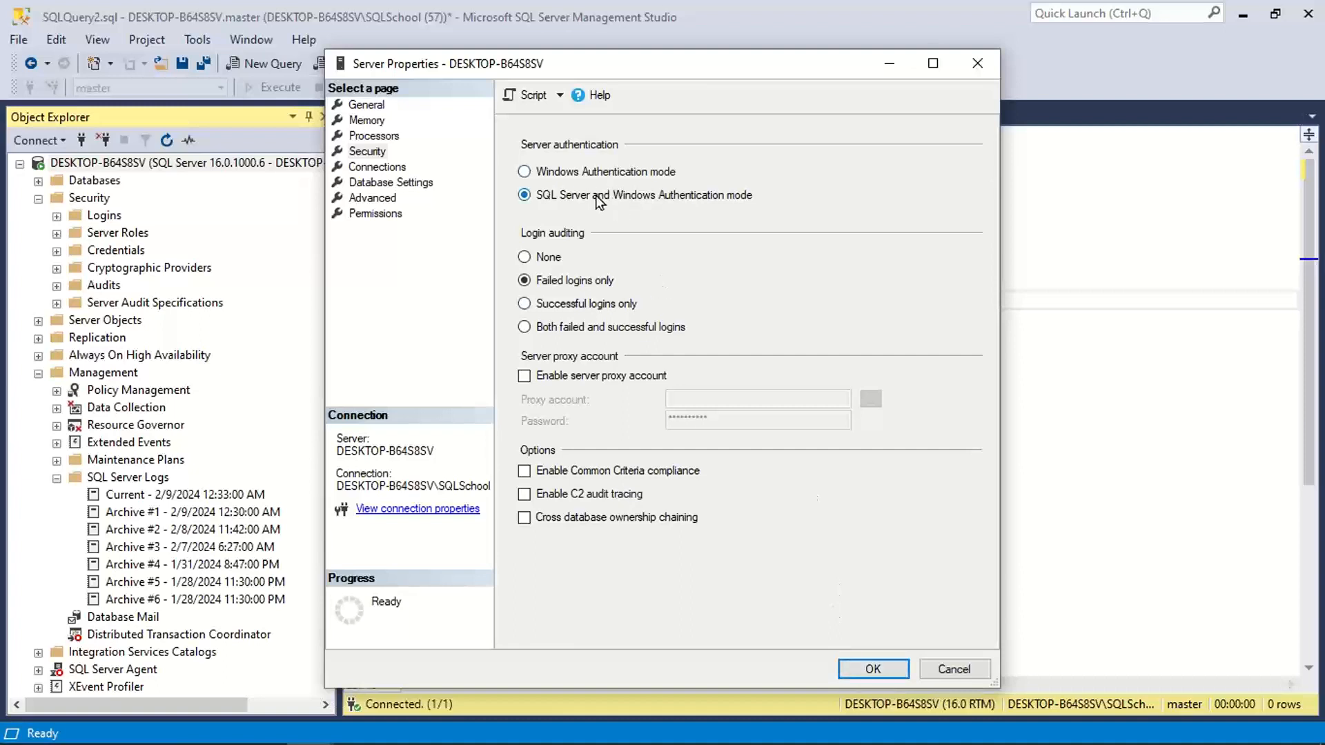
{"action": "left_click", "coordinate": [863, 669]}
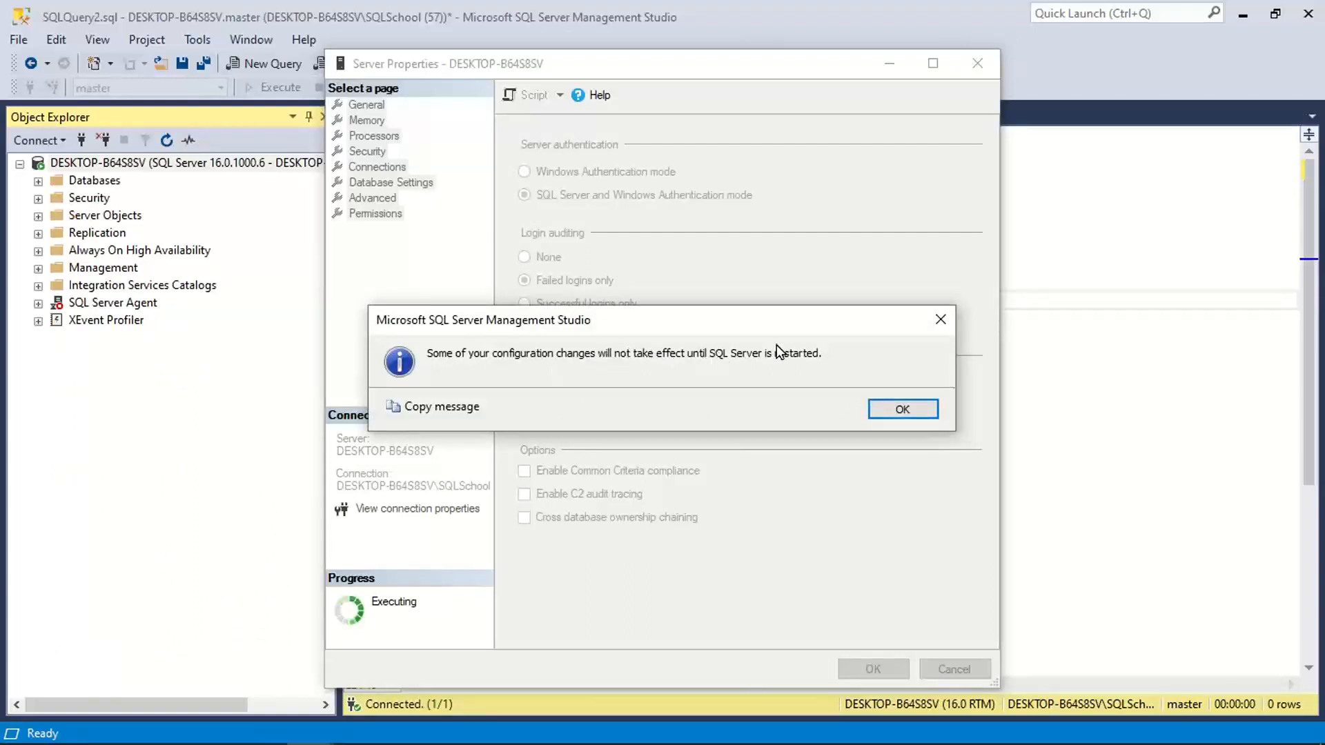
{"action": "left_click", "coordinate": [876, 404]}
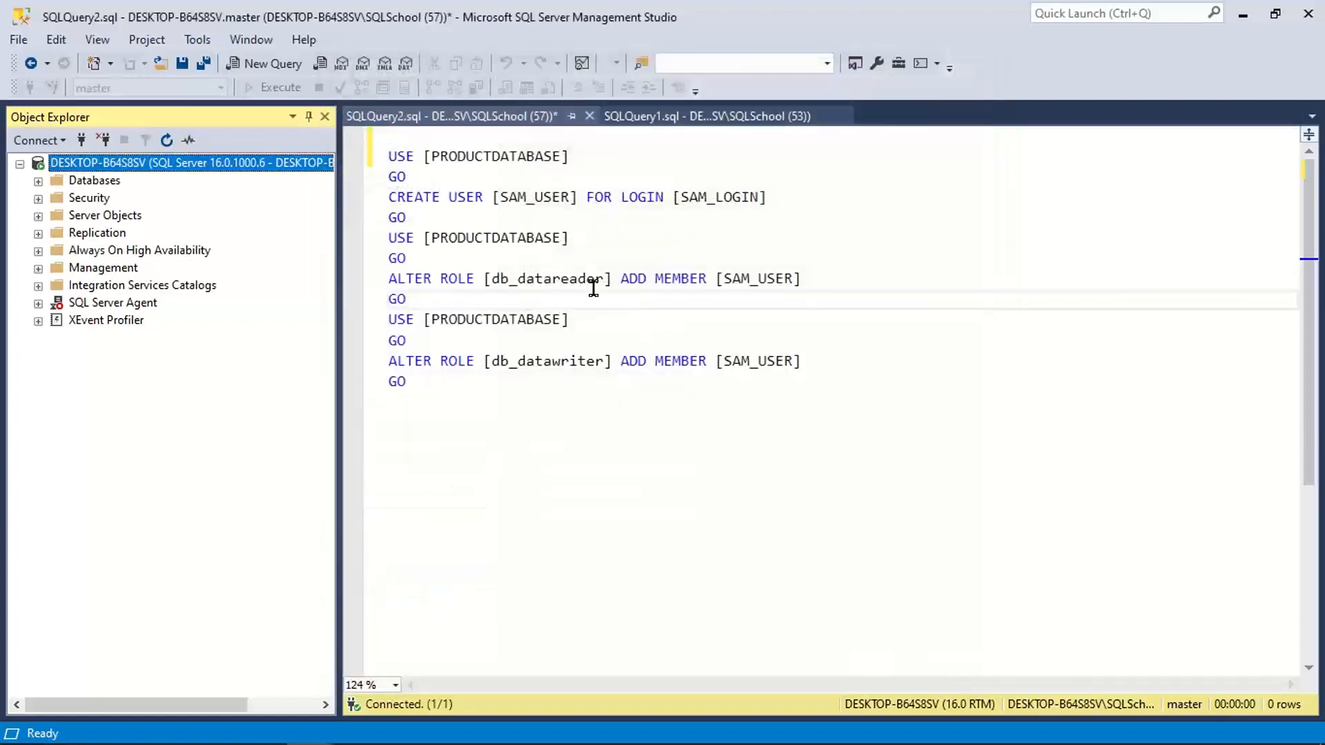
- Restart the MSSQLSERVER service on the connected server and confirm the restart
{"action": "right_click", "coordinate": [270, 163]}
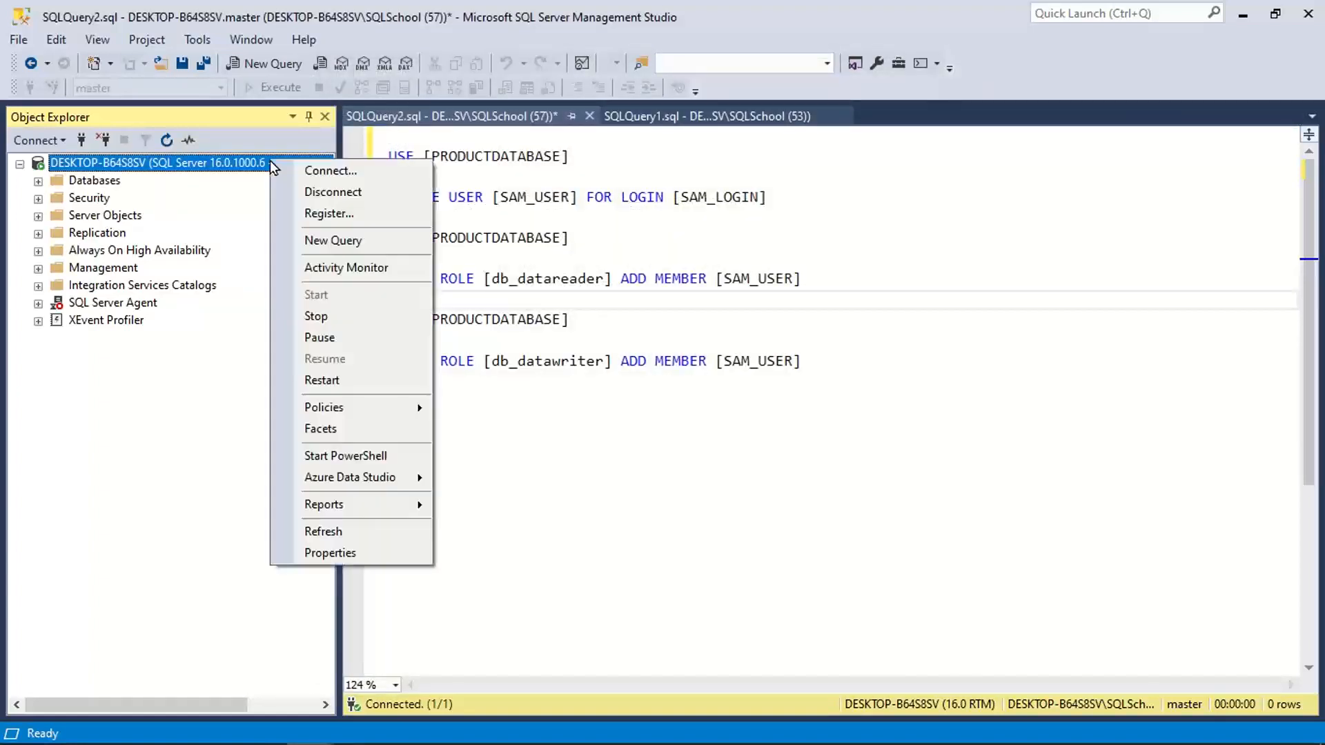
{"action": "left_click", "coordinate": [358, 379]}
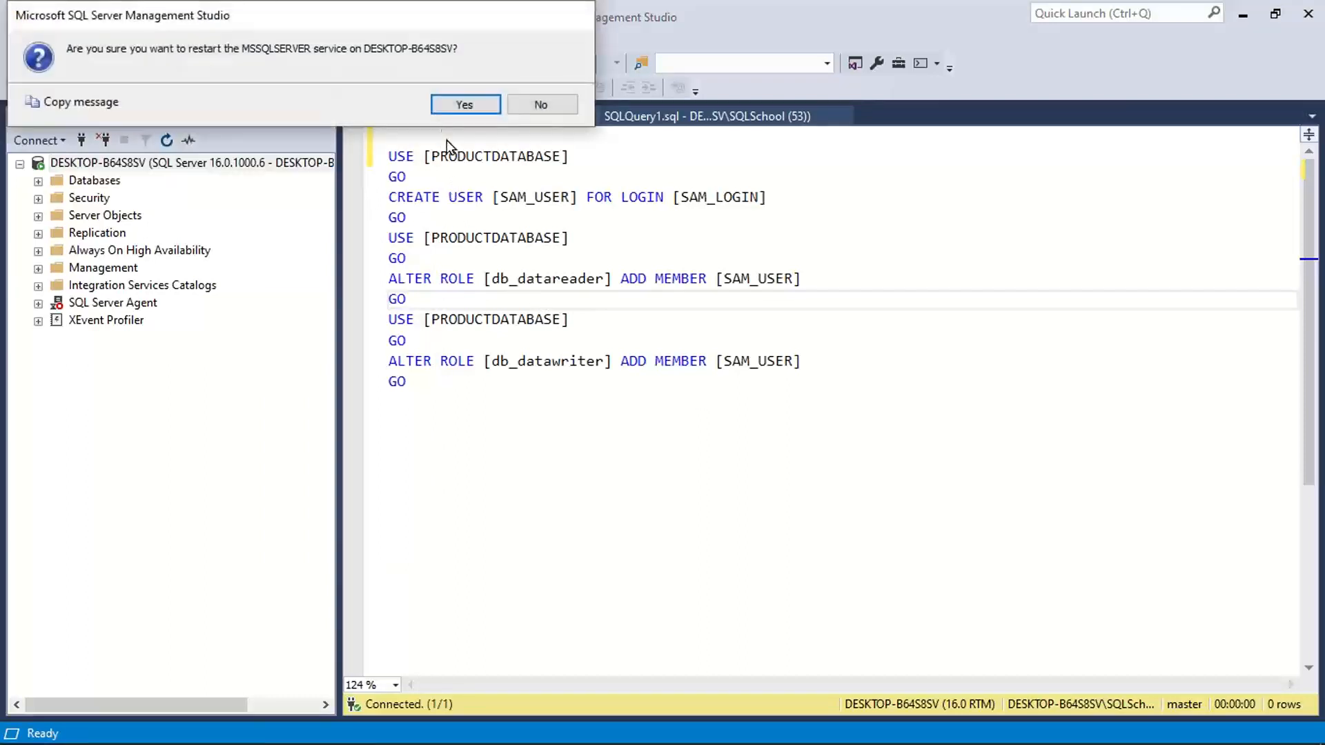
{"action": "left_click", "coordinate": [458, 107]}
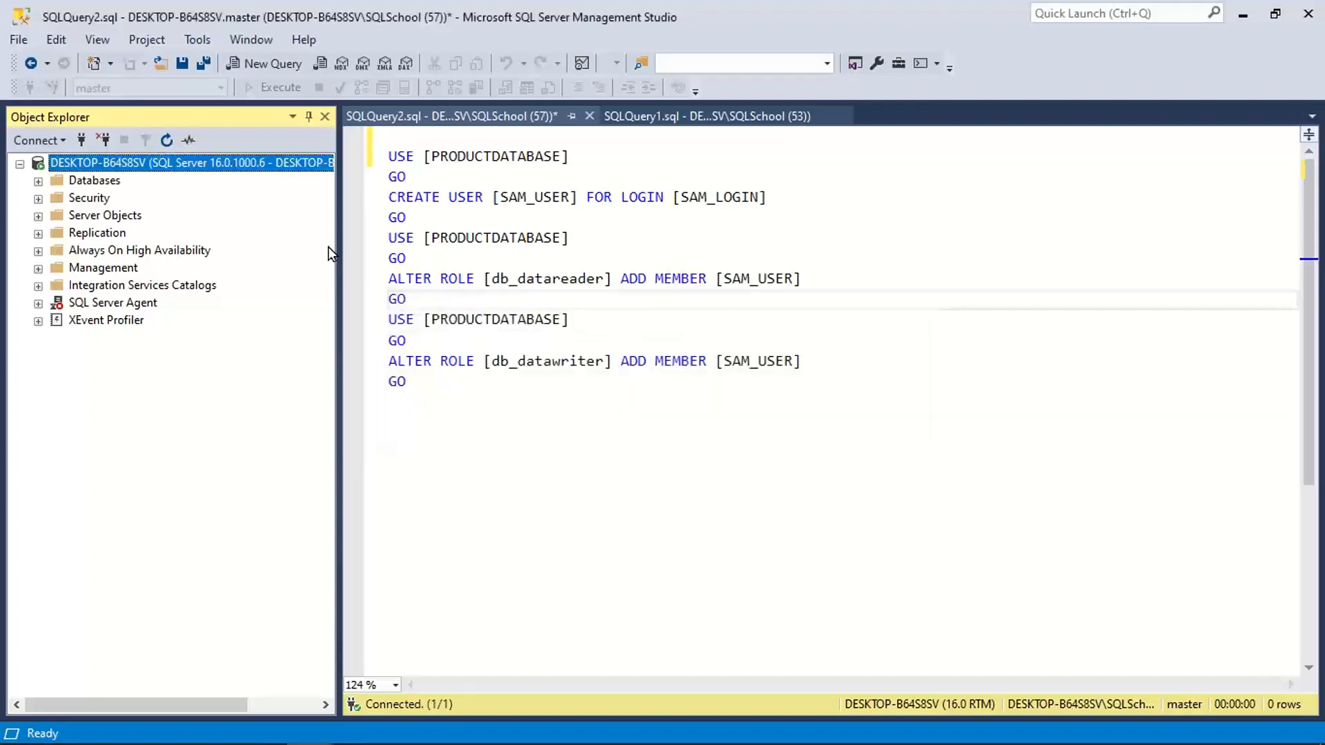
- Enable the sa login in its status properties and refresh its entry among the server's logins
{"action": "double_click", "coordinate": [79, 199]}
{"action": "double_click", "coordinate": [105, 216]}
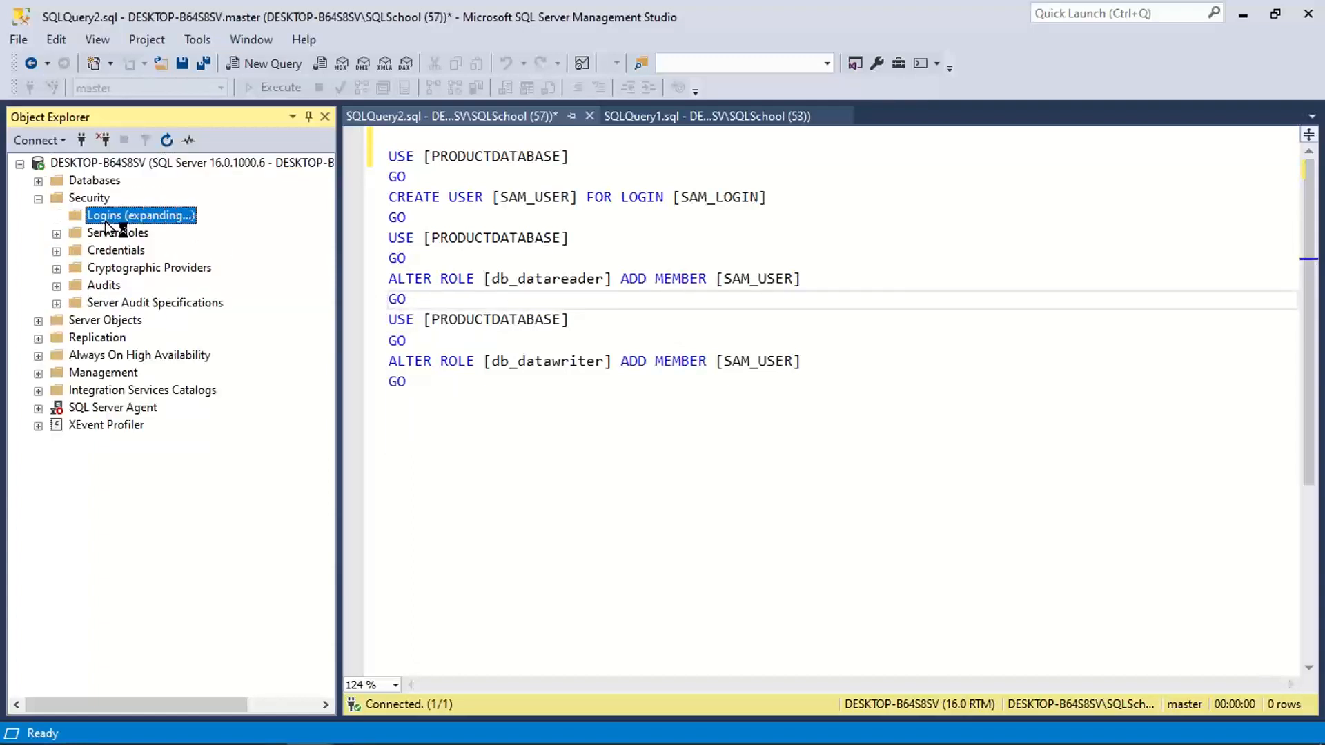
{"action": "right_click", "coordinate": [113, 425]}
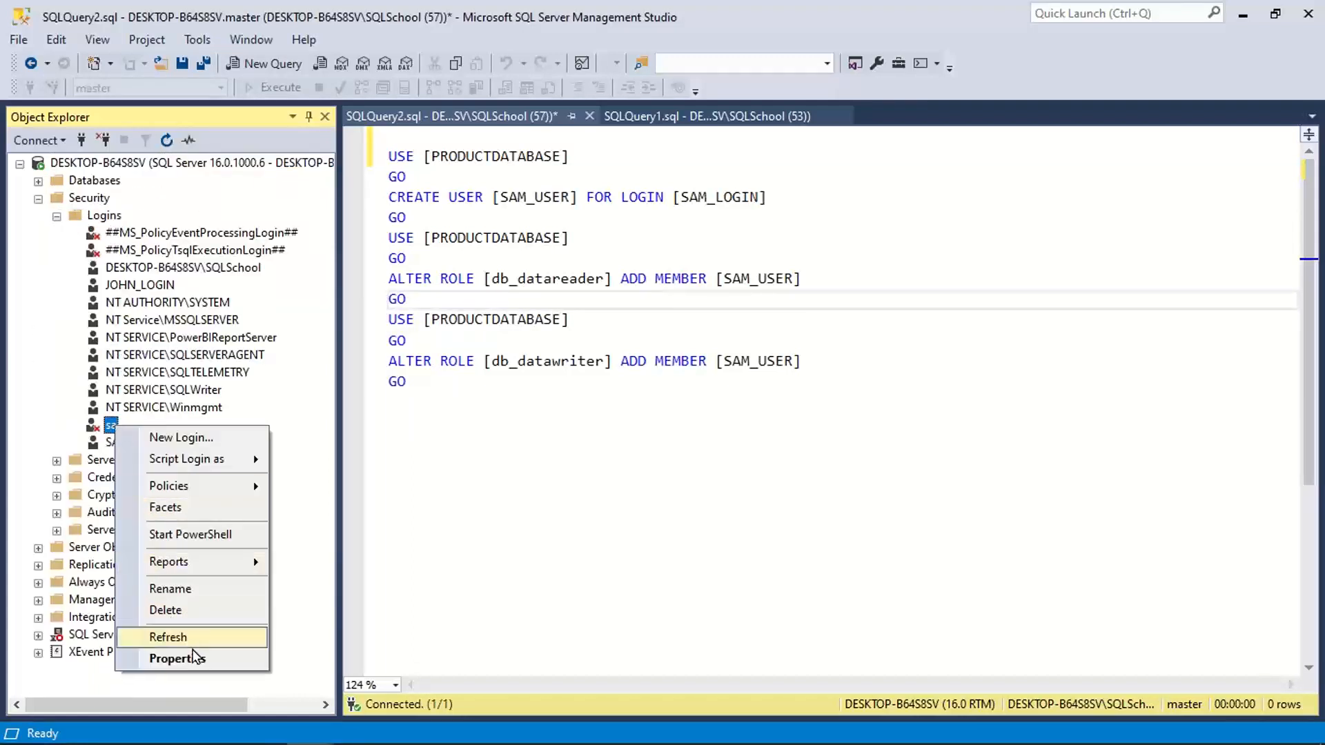
{"action": "left_click", "coordinate": [202, 660]}
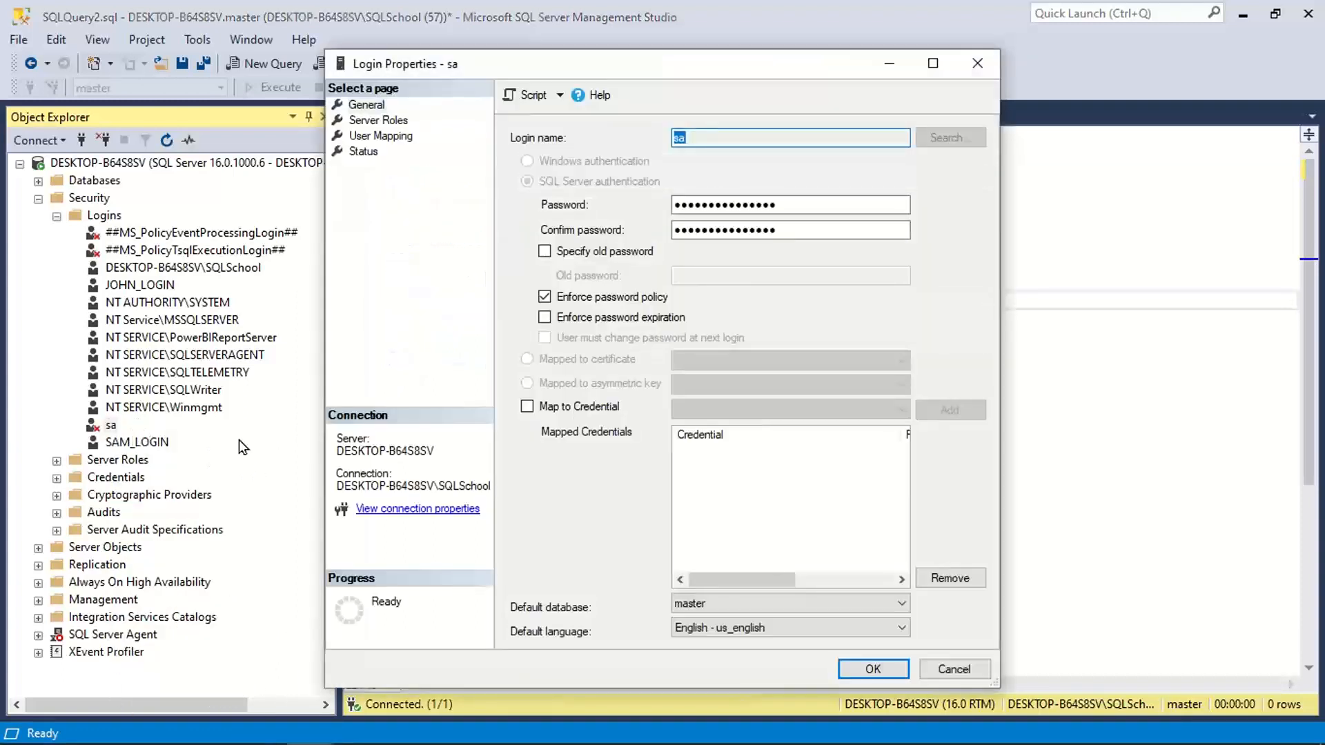
{"action": "left_click", "coordinate": [358, 152]}
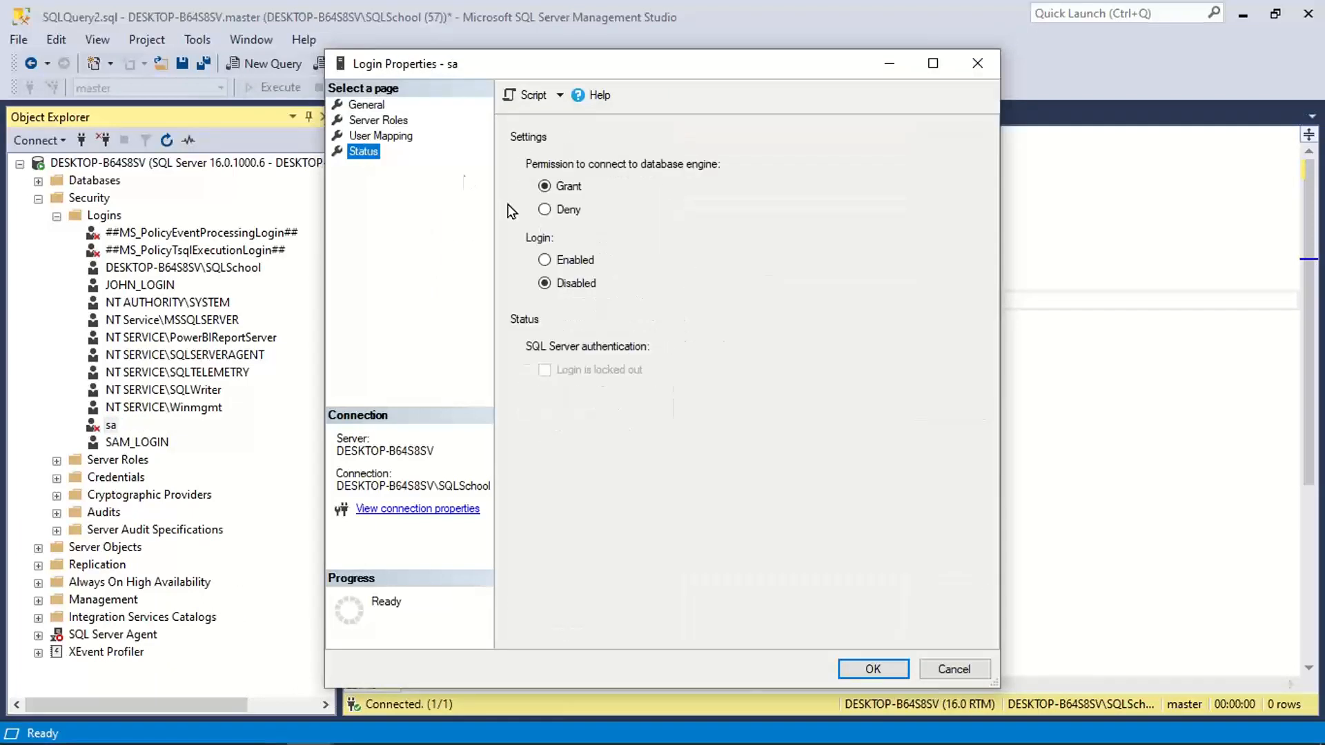
{"action": "left_click", "coordinate": [575, 263]}
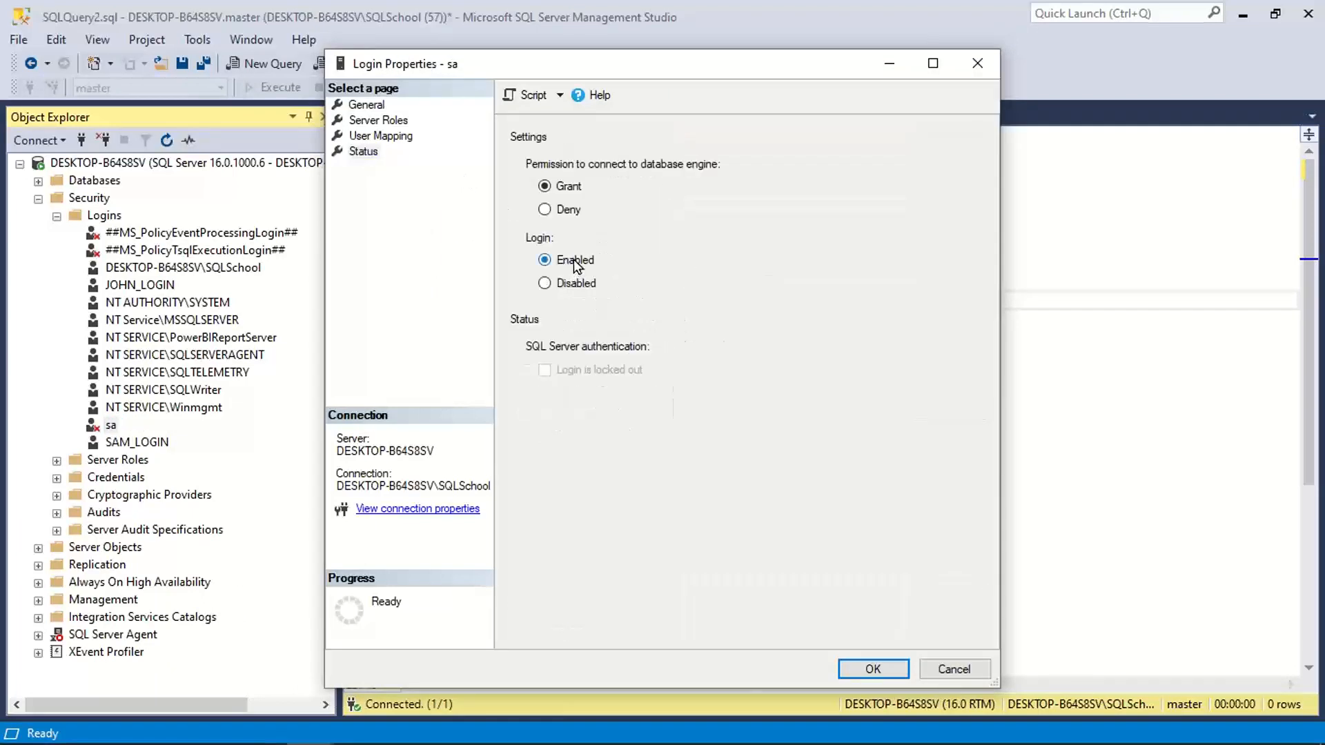
{"action": "left_click", "coordinate": [784, 322]}
{"action": "left_click", "coordinate": [560, 261]}
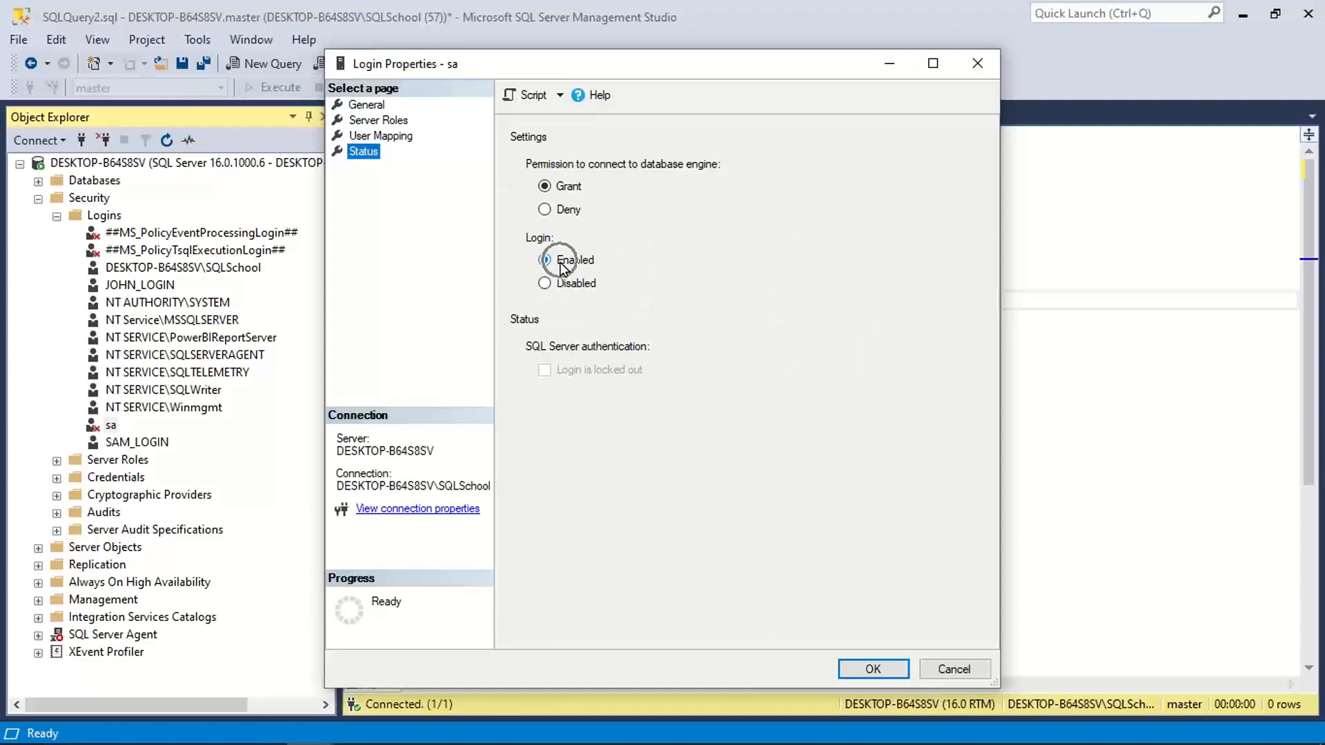
{"action": "left_click", "coordinate": [868, 666]}
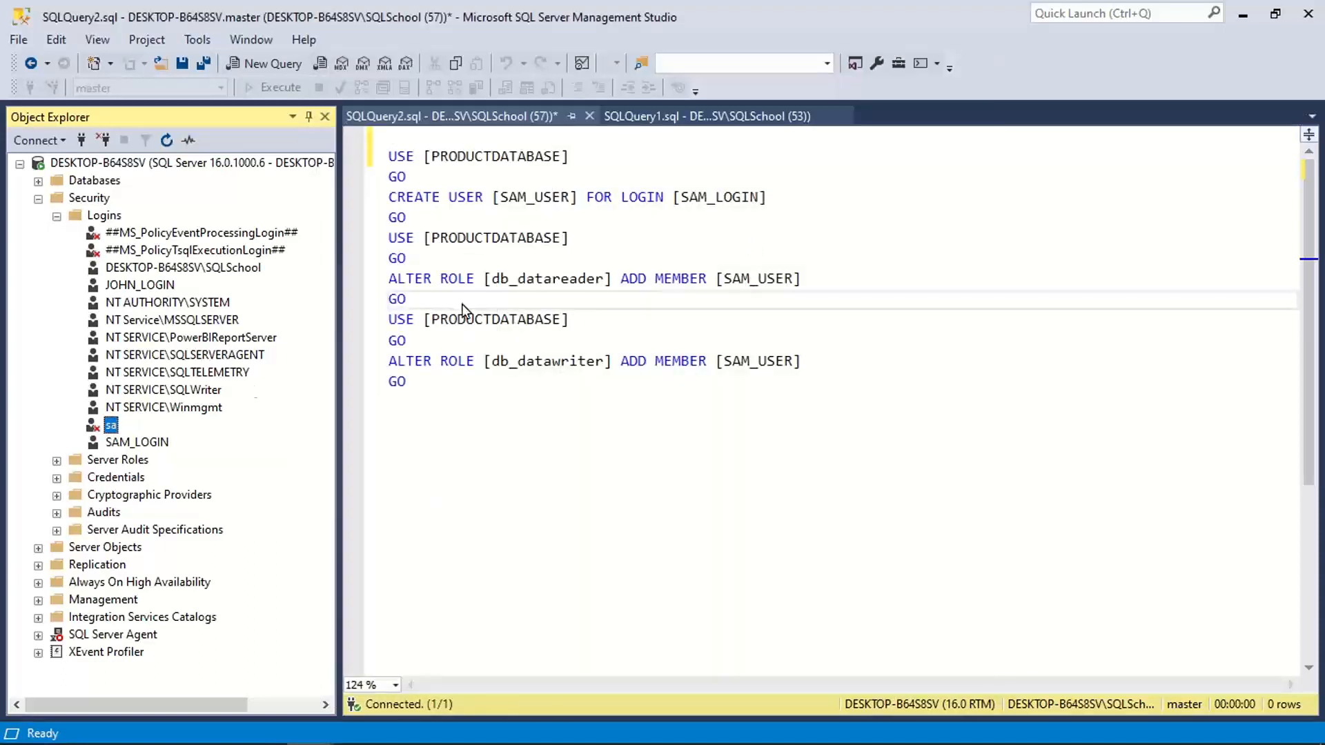
{"action": "right_click", "coordinate": [117, 430]}
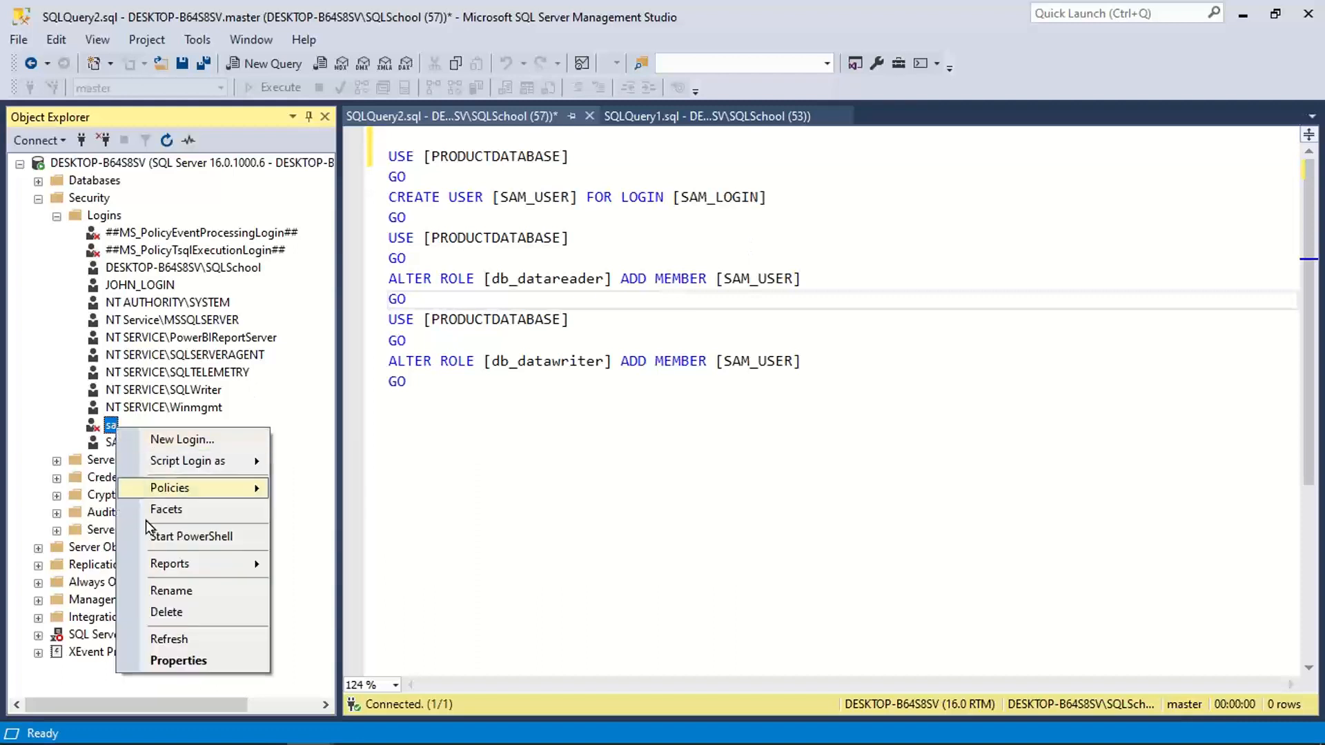
{"action": "left_click", "coordinate": [169, 640]}
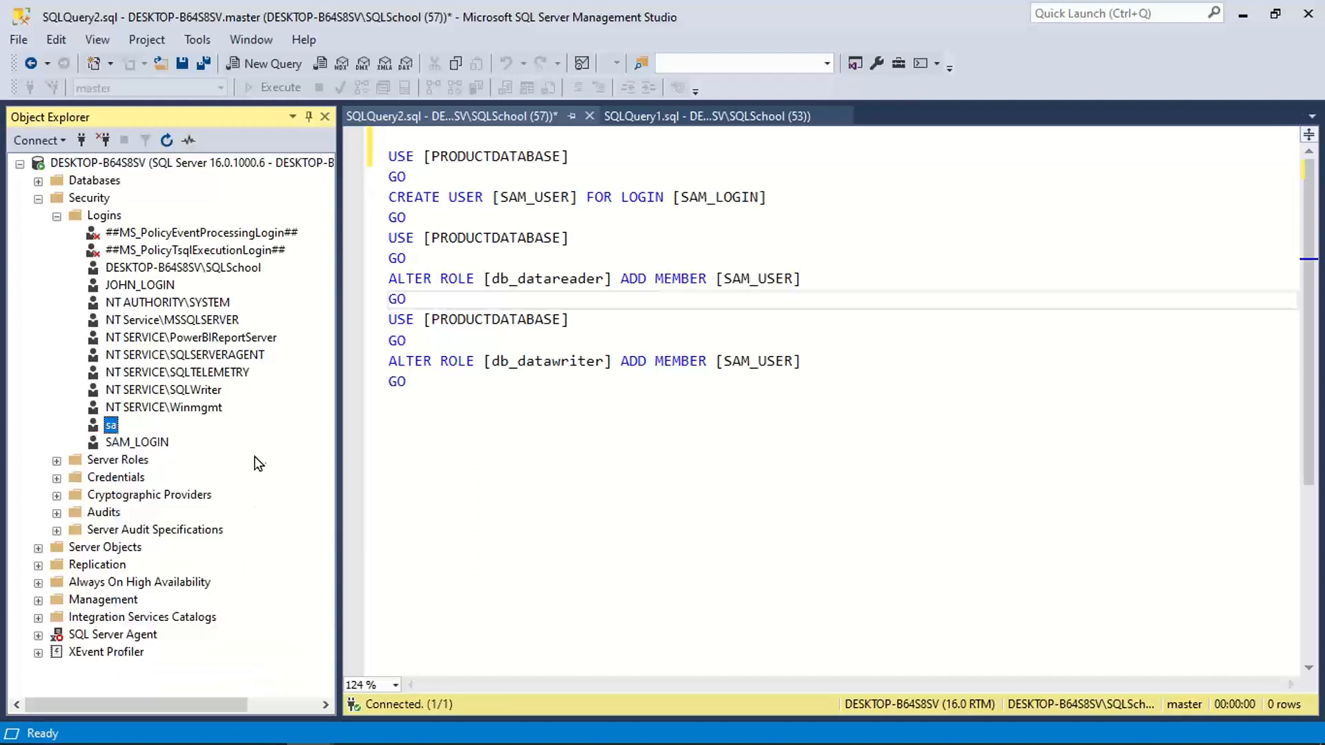
- Reopen the sa login's properties, check its status, and enter and confirm a new password for it
{"action": "right_click", "coordinate": [110, 429]}
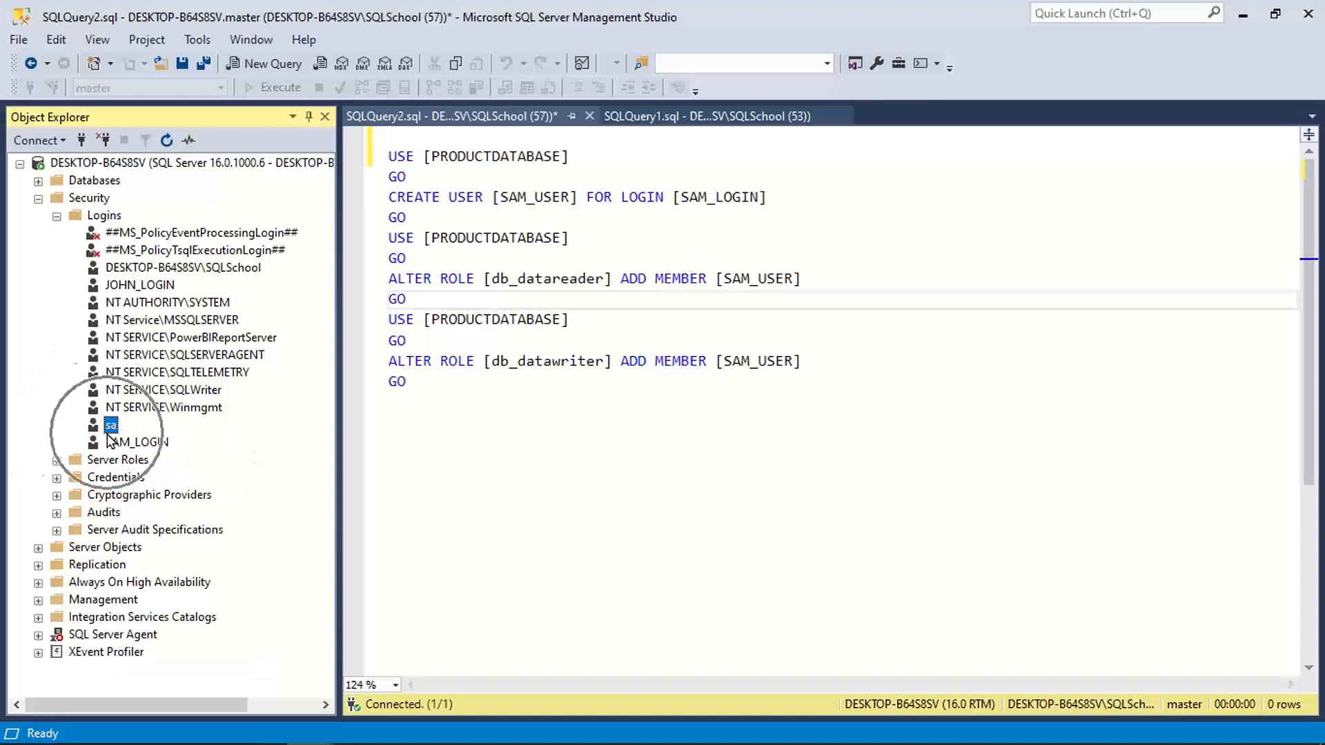
{"action": "left_click", "coordinate": [178, 664]}
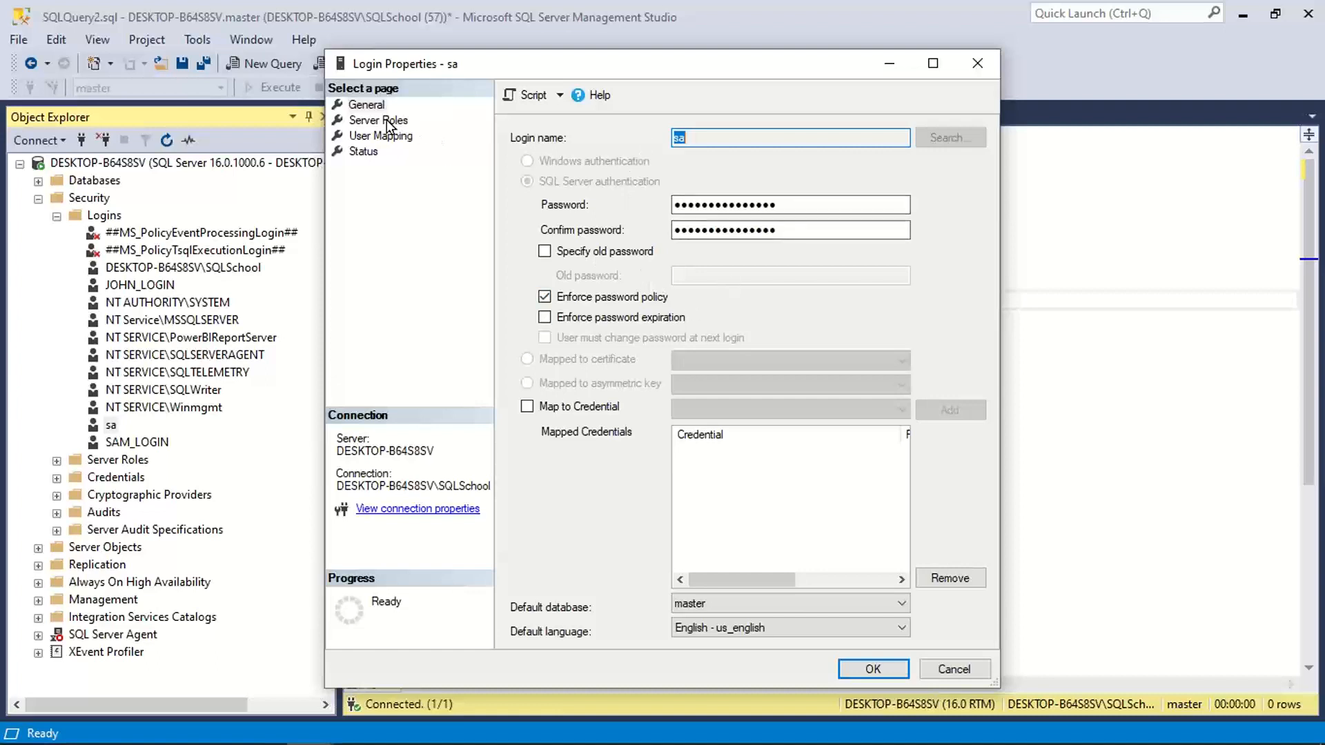
{"action": "left_click", "coordinate": [363, 152]}
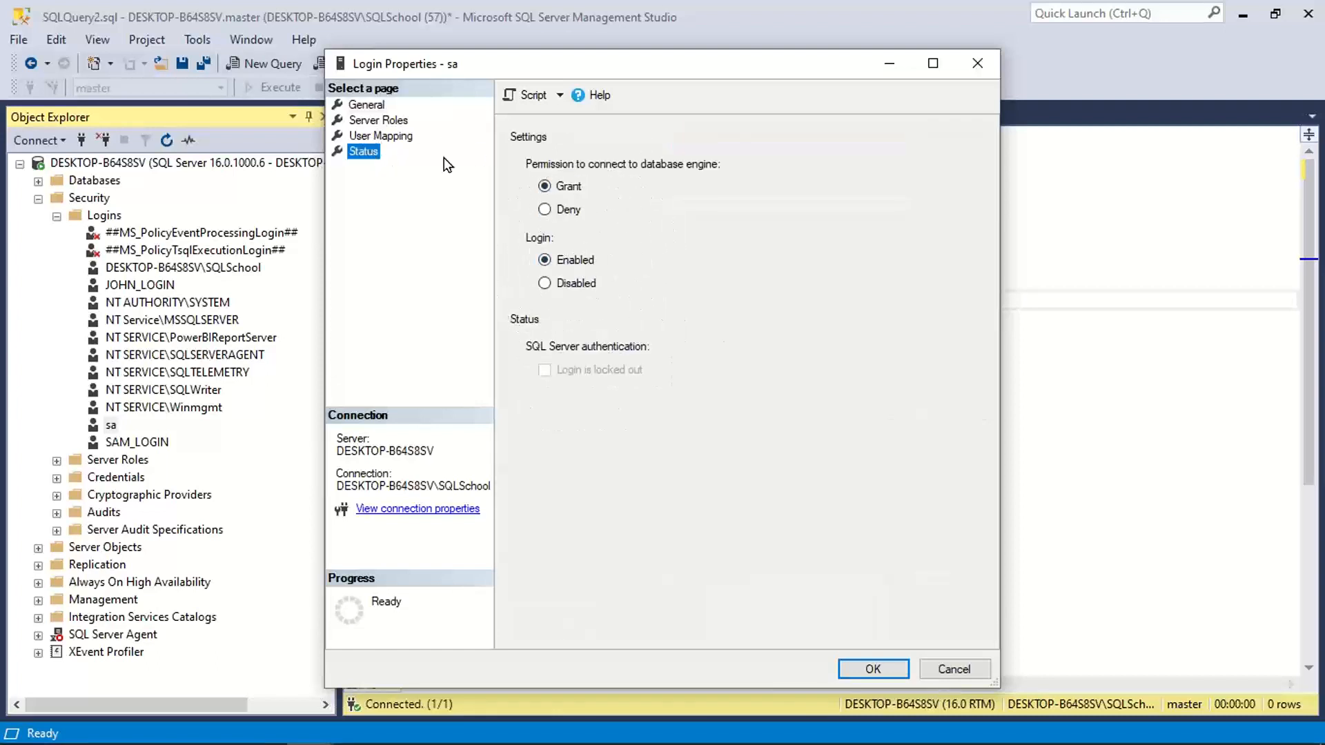
{"action": "left_click", "coordinate": [376, 105]}
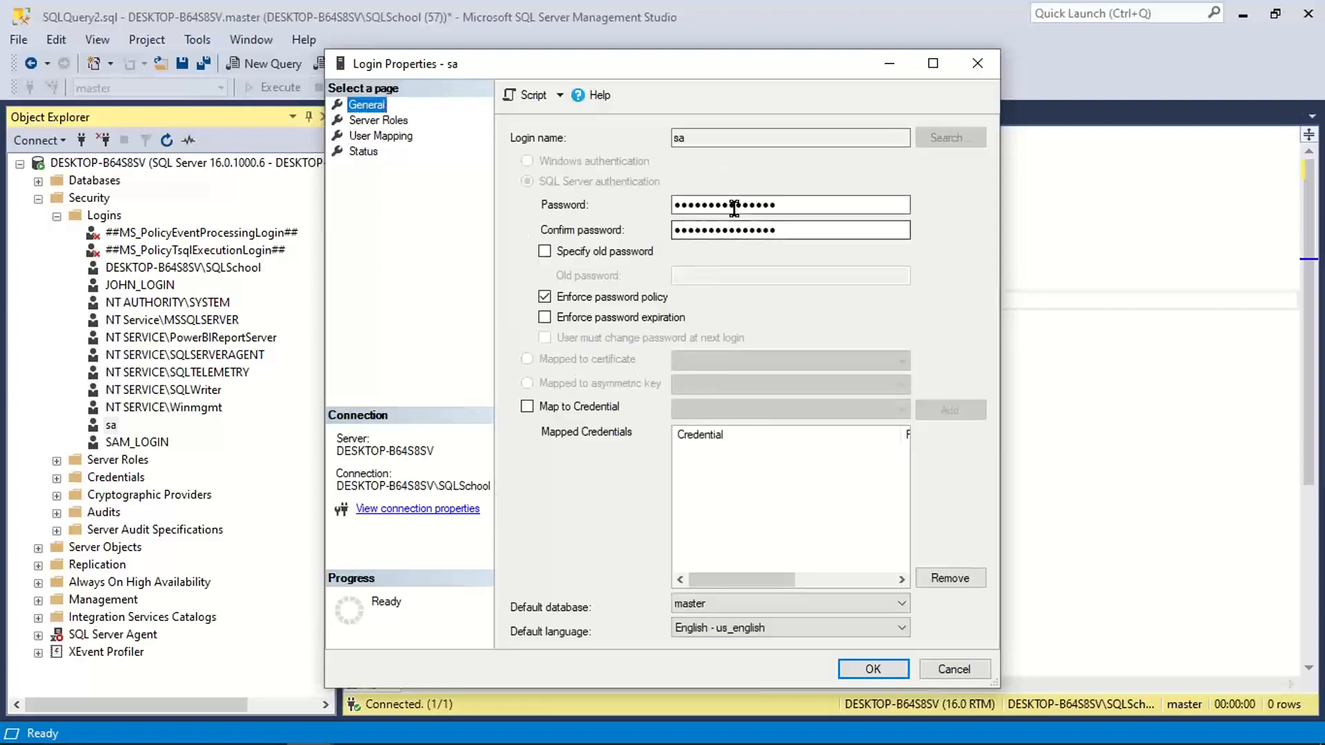
{"action": "double_click", "coordinate": [733, 205]}
{"action": "key", "text": "Caps_Lock"}
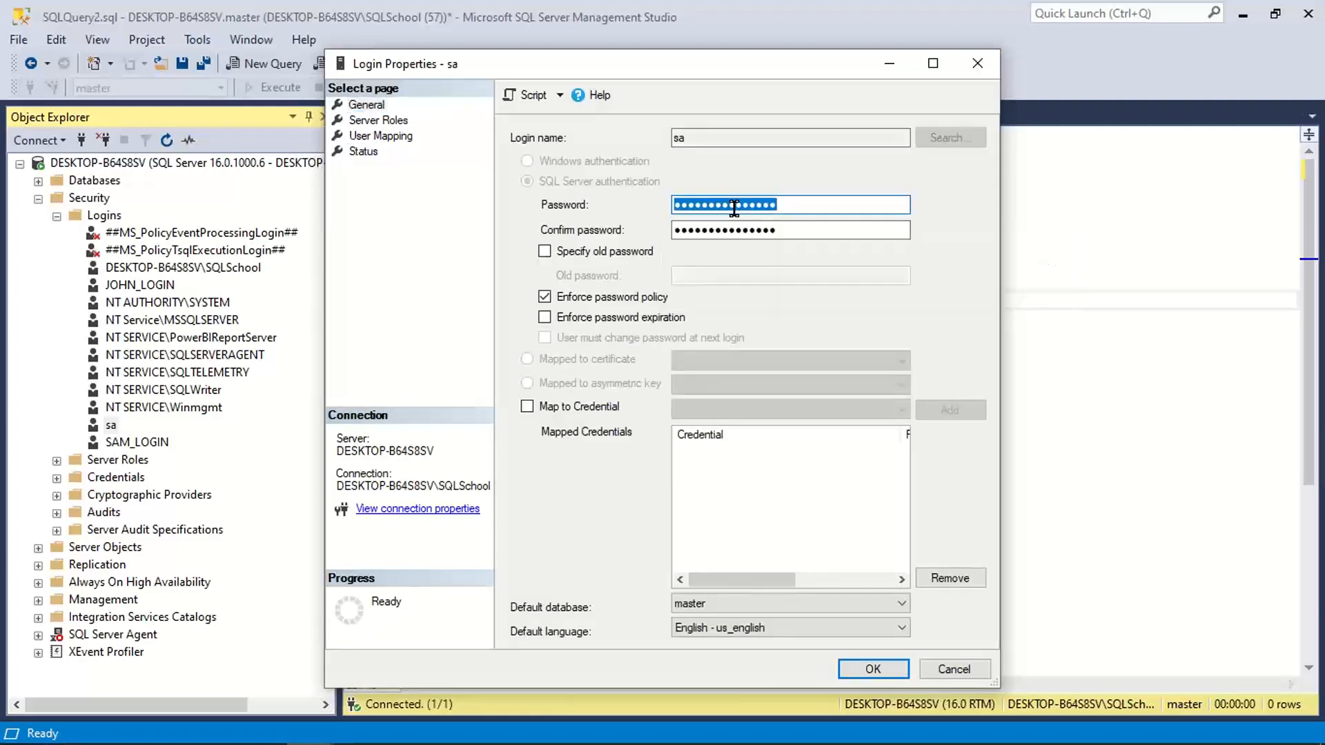
{"action": "type", "text": "••••••••"}
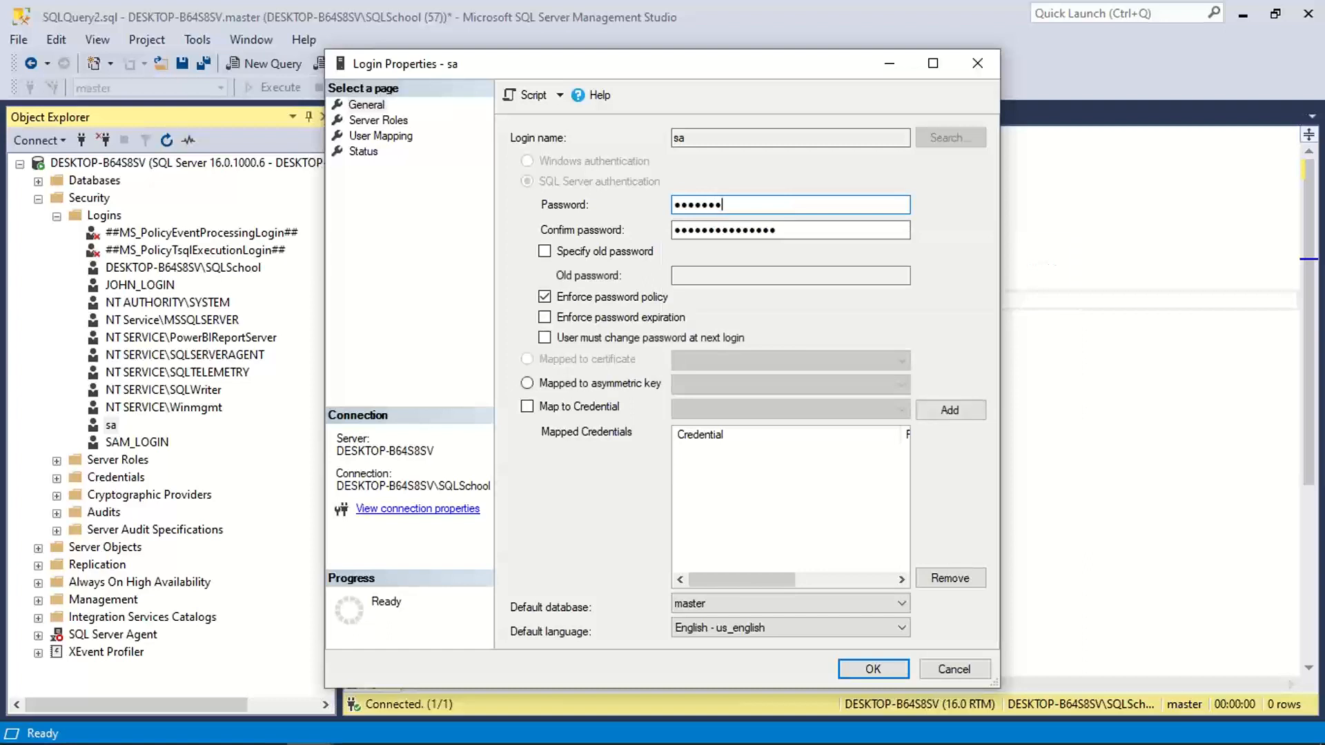
{"action": "key", "text": "Tab"}
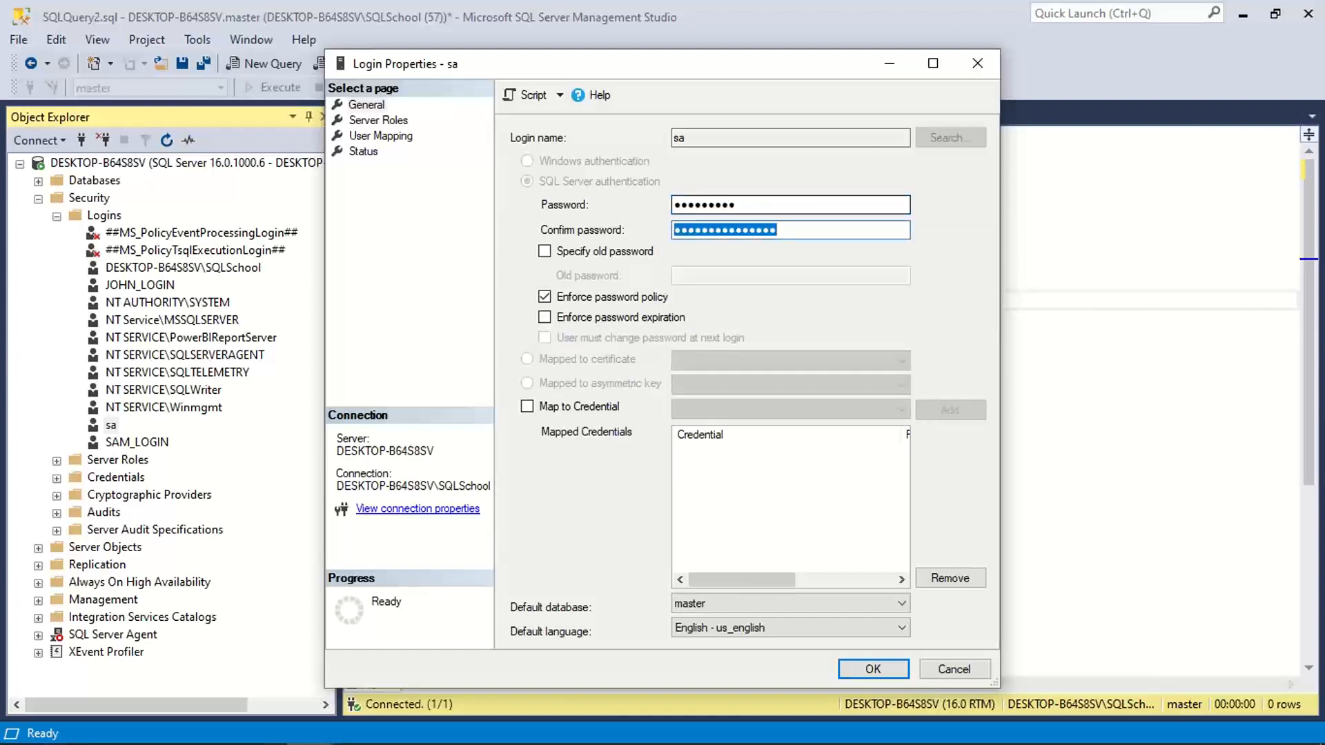
{"action": "type", "text": "•••••••••"}
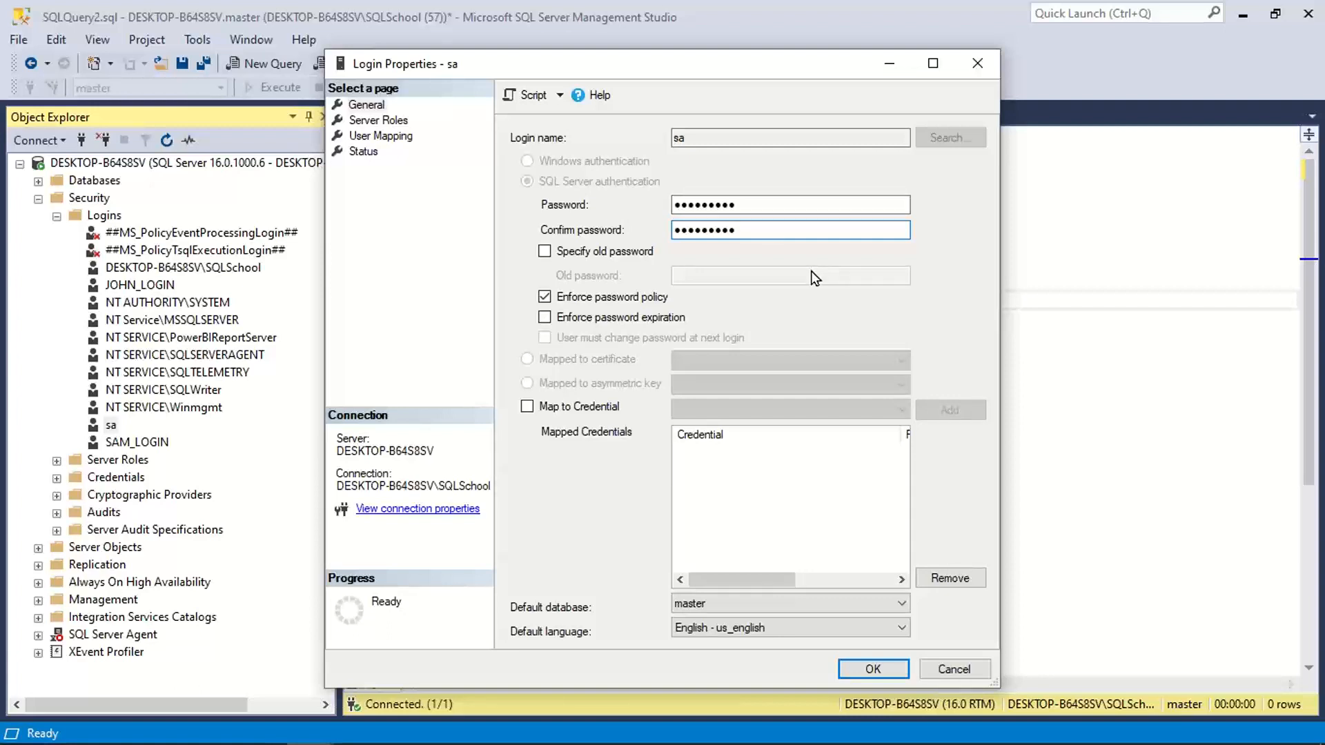
{"action": "left_click", "coordinate": [873, 668]}
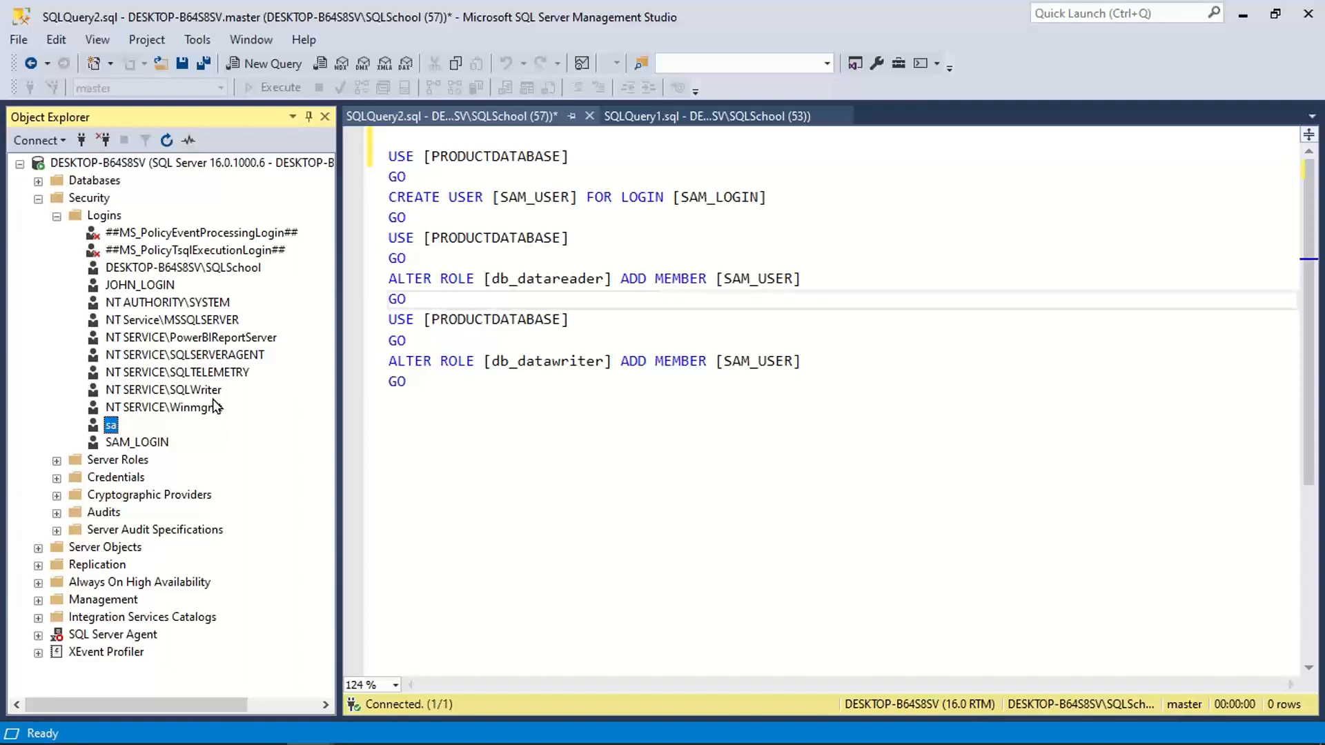
- Review the authentication mode in the server's security properties, leaving the settings without changes
{"action": "right_click", "coordinate": [283, 165]}
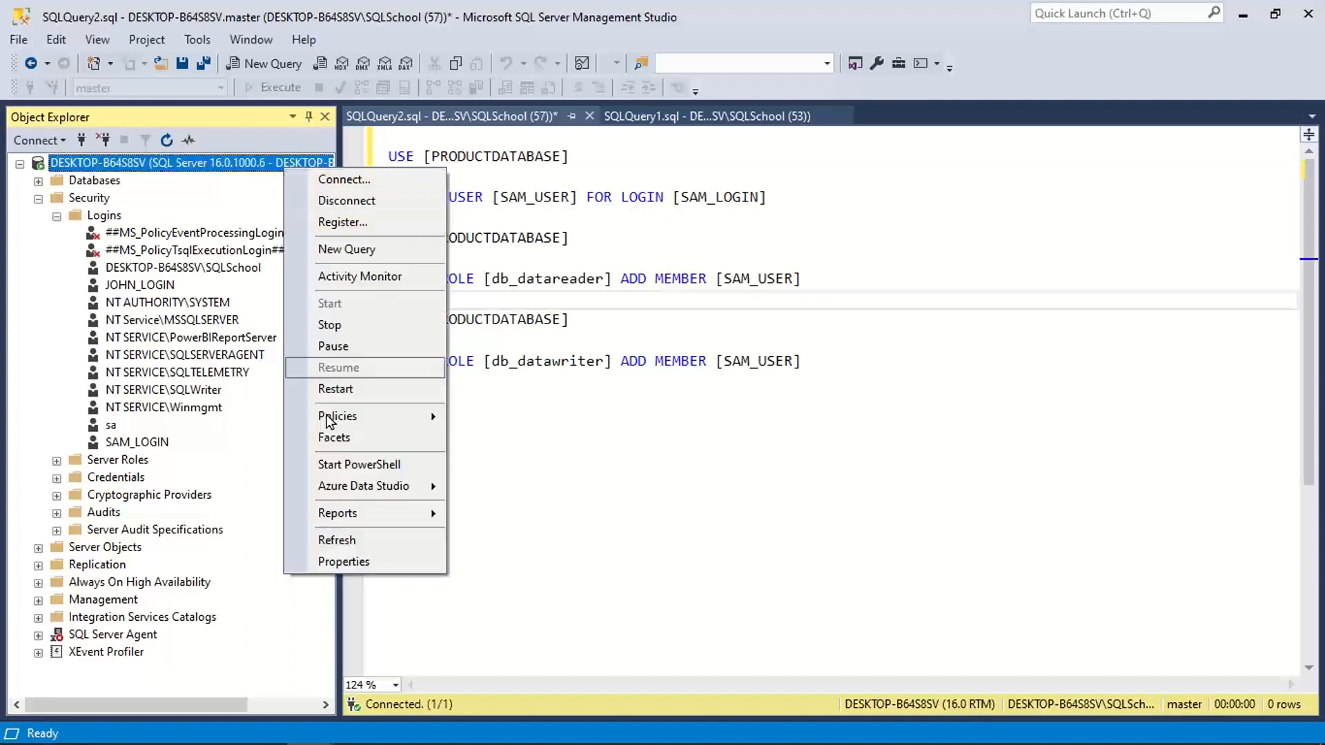
{"action": "left_click", "coordinate": [352, 560]}
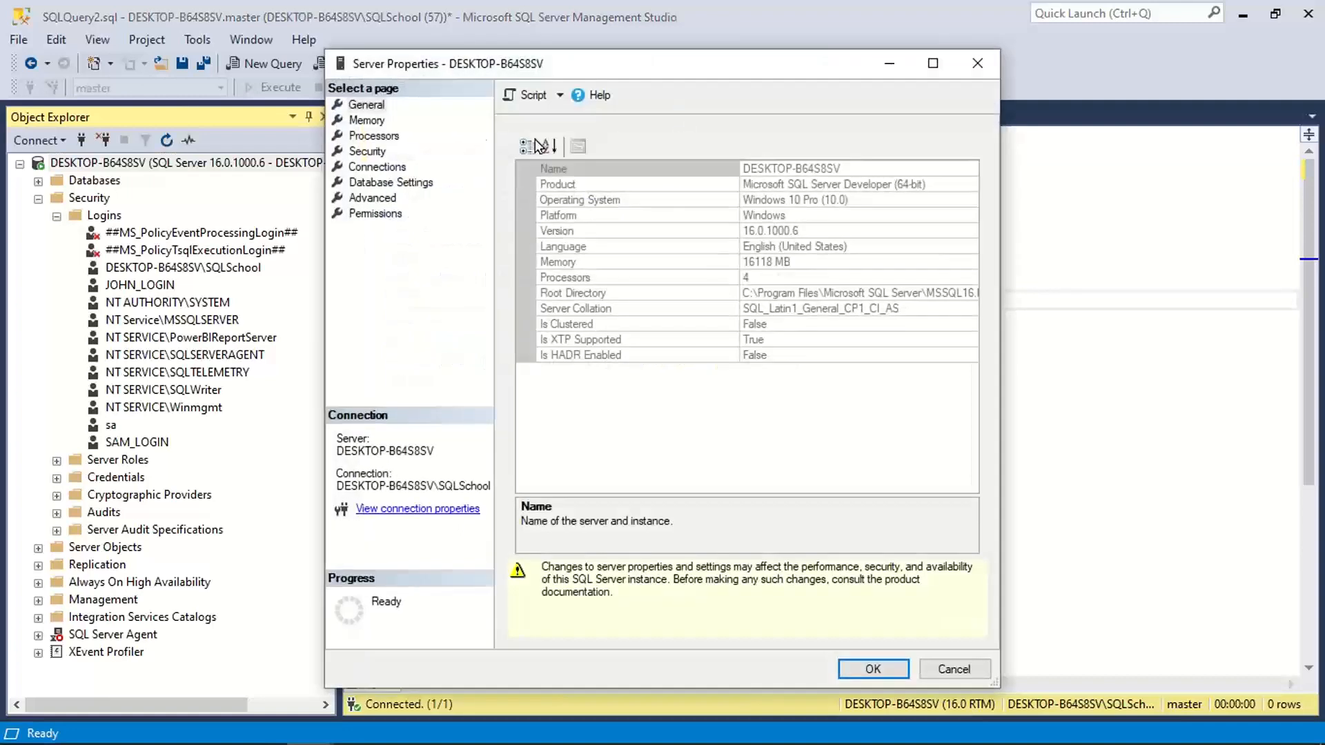
{"action": "left_click", "coordinate": [367, 153]}
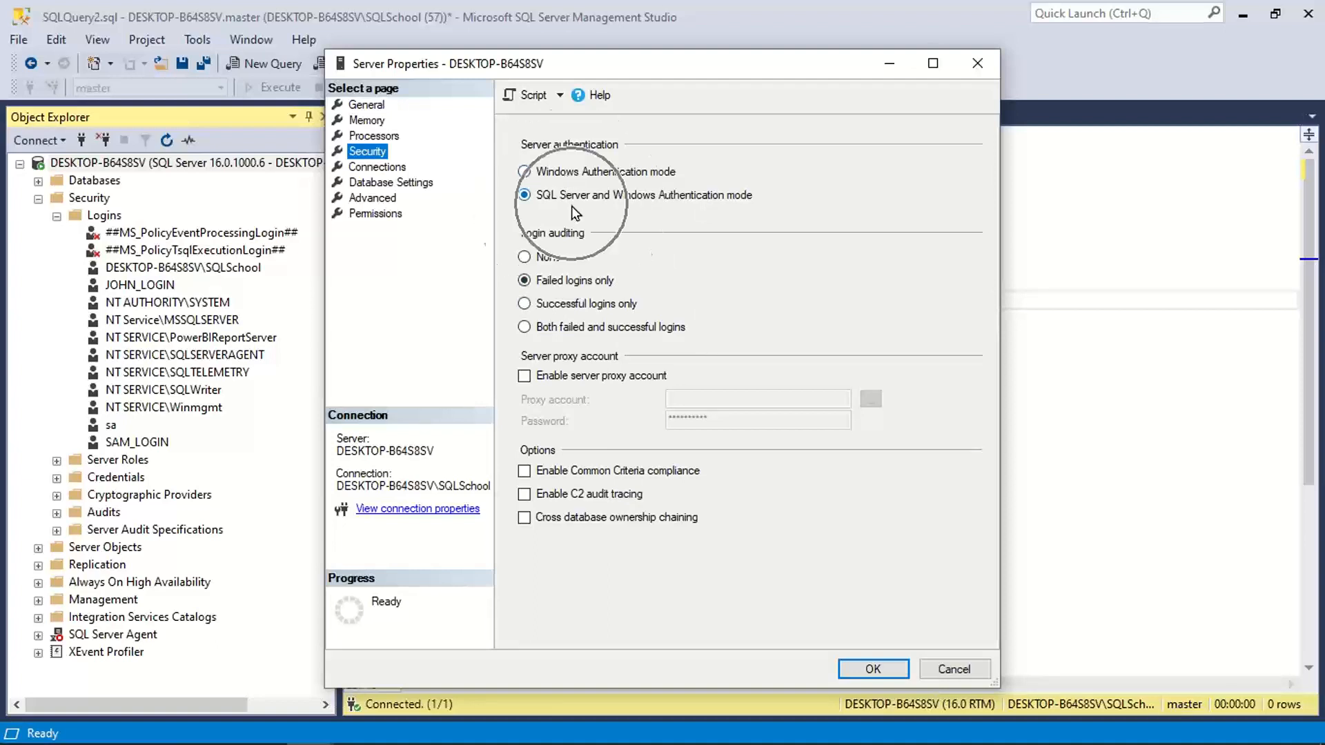
{"action": "left_click", "coordinate": [962, 678]}
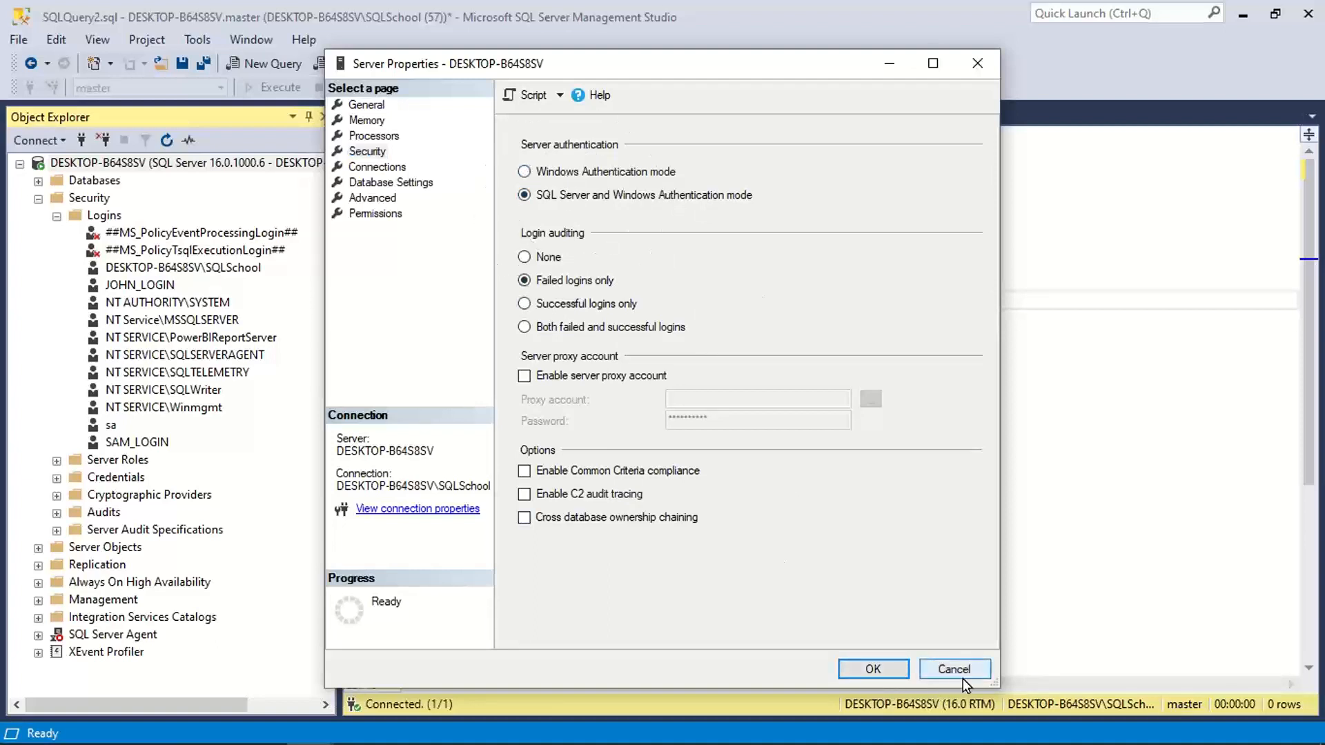
- Review the sa login's enabled status and its password settings in the login properties
{"action": "right_click", "coordinate": [251, 160]}
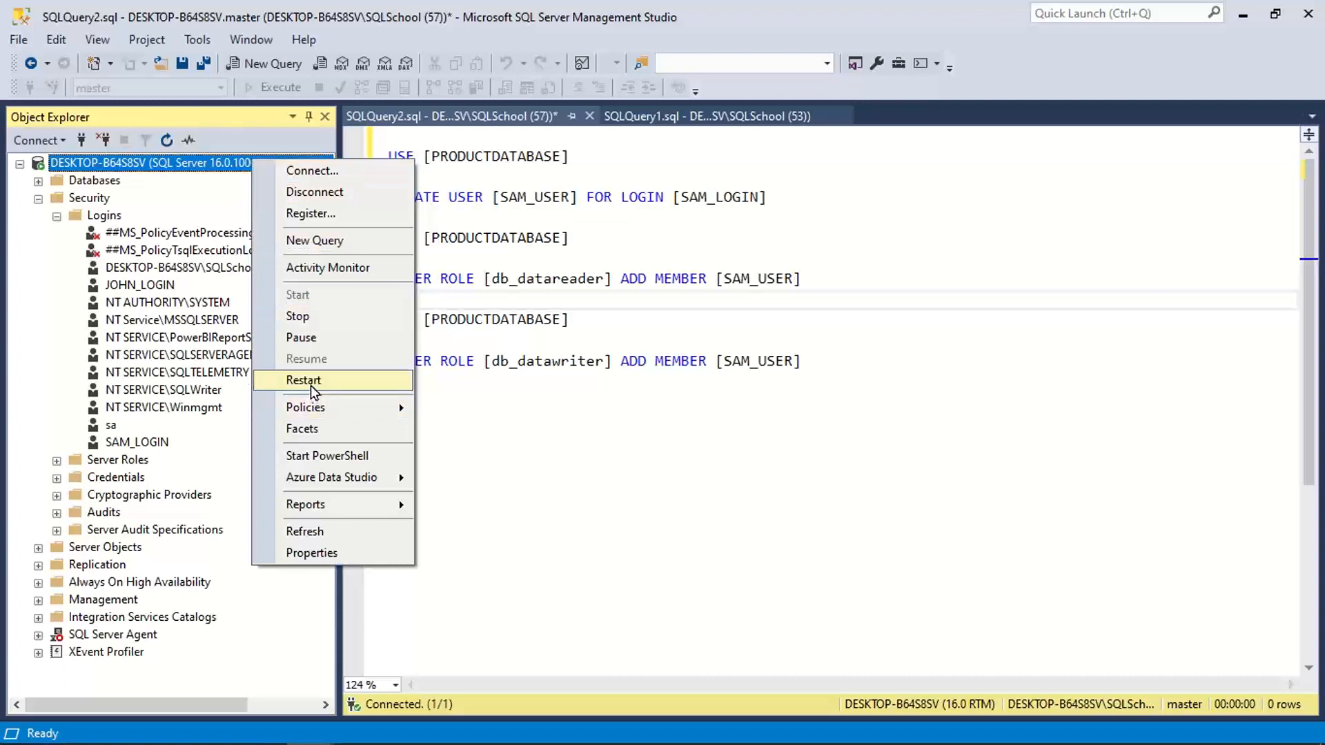
{"action": "left_click", "coordinate": [114, 425]}
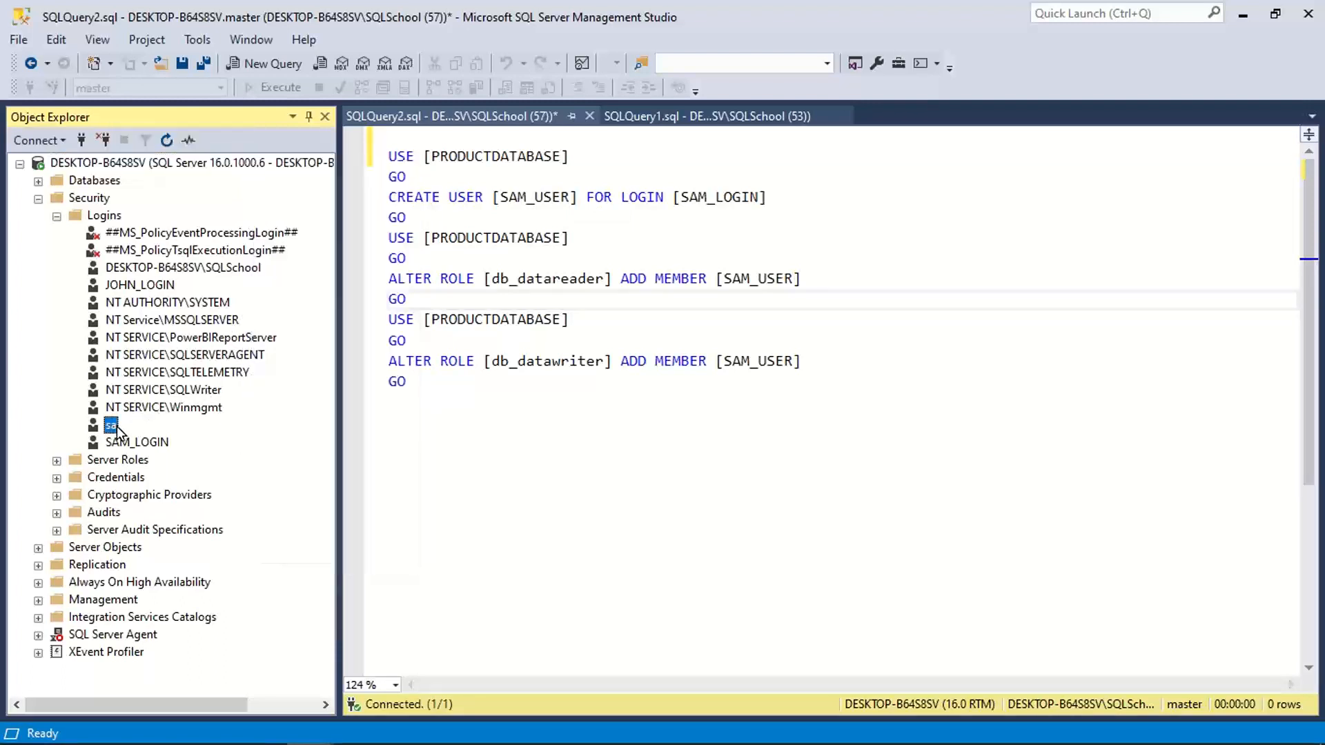
{"action": "right_click", "coordinate": [116, 426]}
{"action": "left_click", "coordinate": [181, 656]}
{"action": "left_click", "coordinate": [366, 151]}
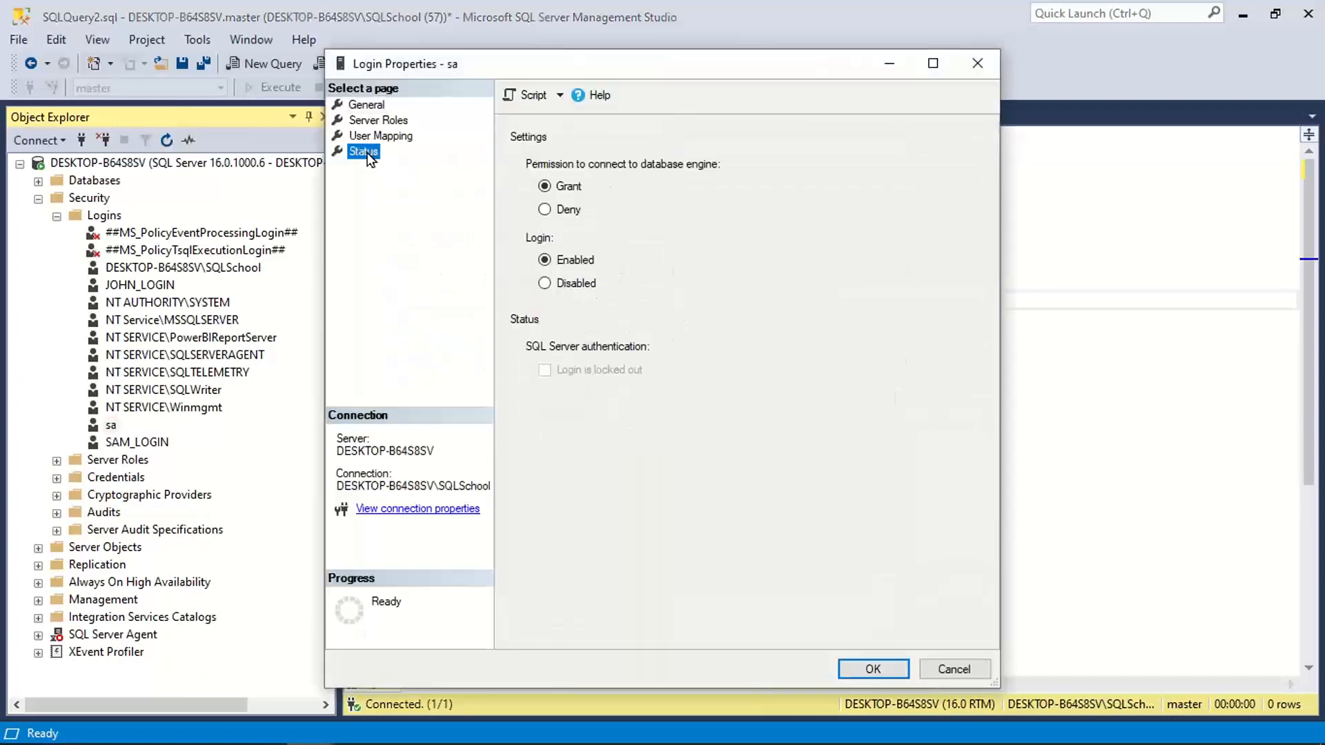
{"action": "left_click", "coordinate": [573, 259]}
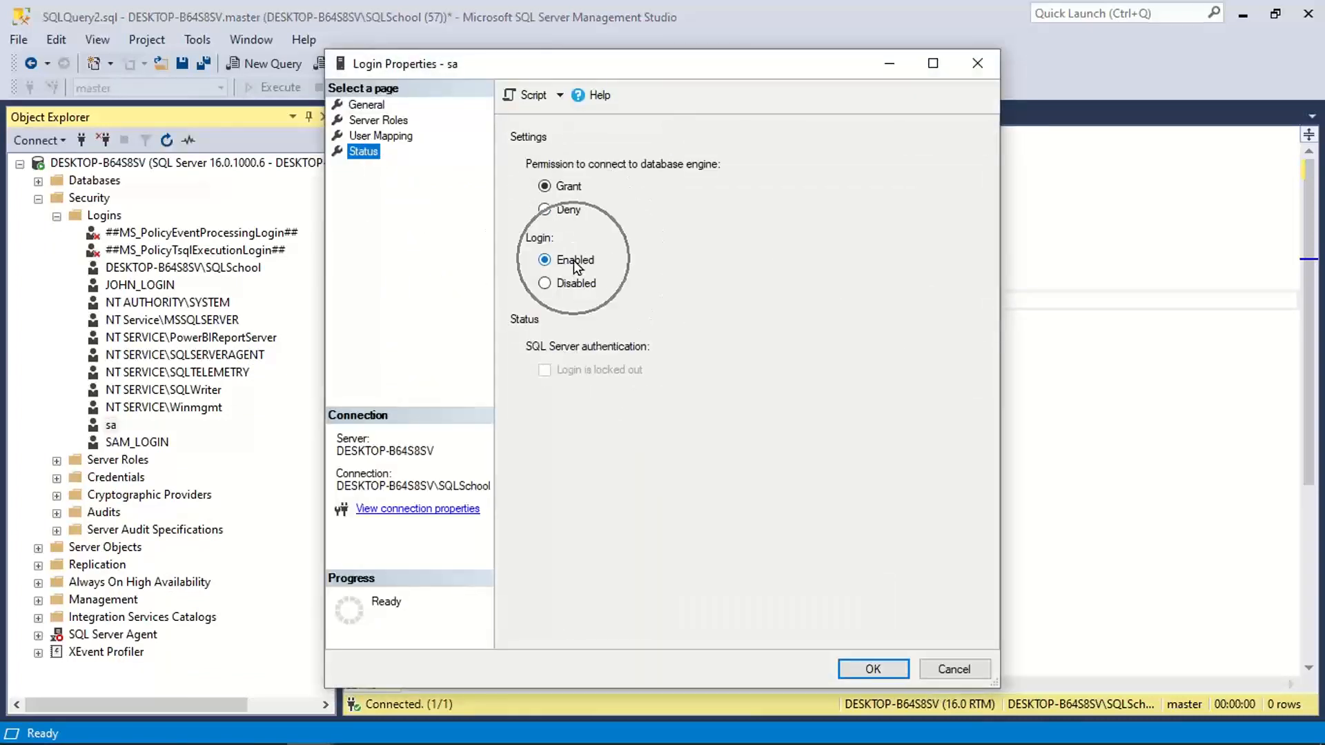
{"action": "left_click", "coordinate": [382, 113]}
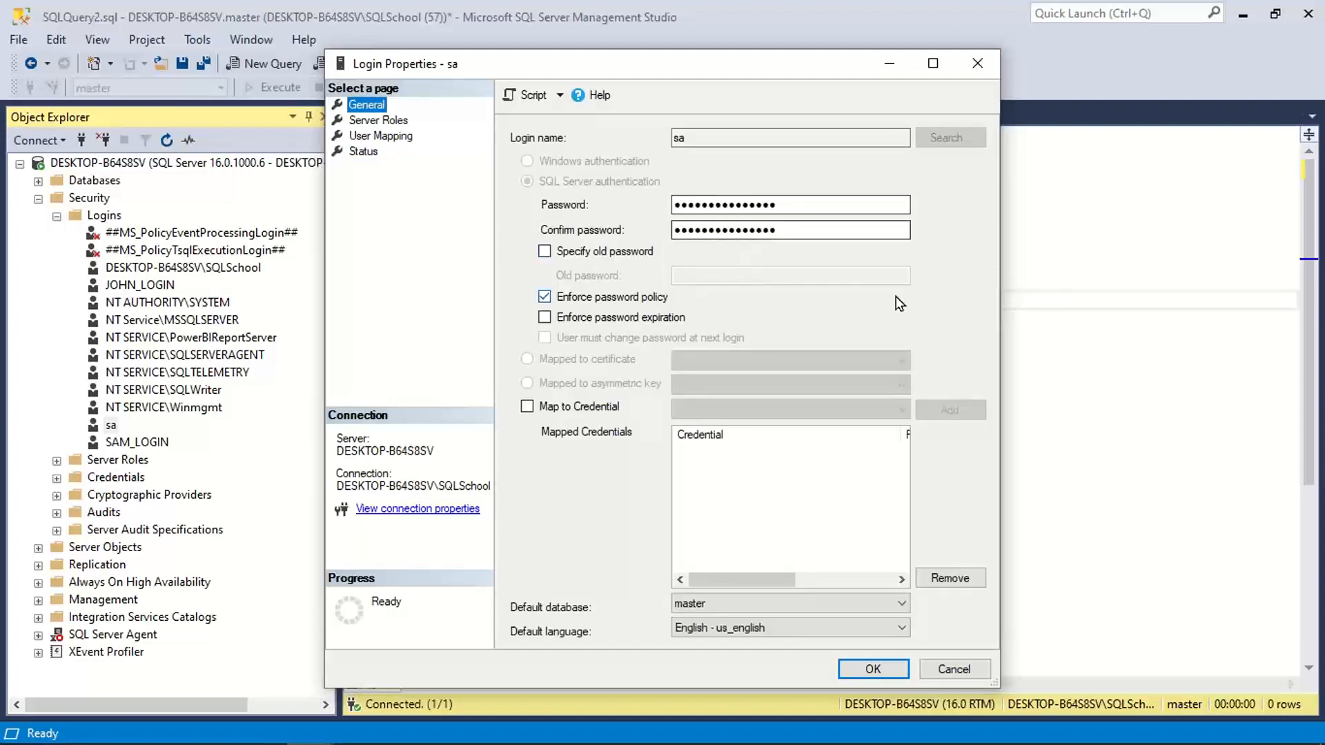
{"action": "left_click", "coordinate": [873, 666]}
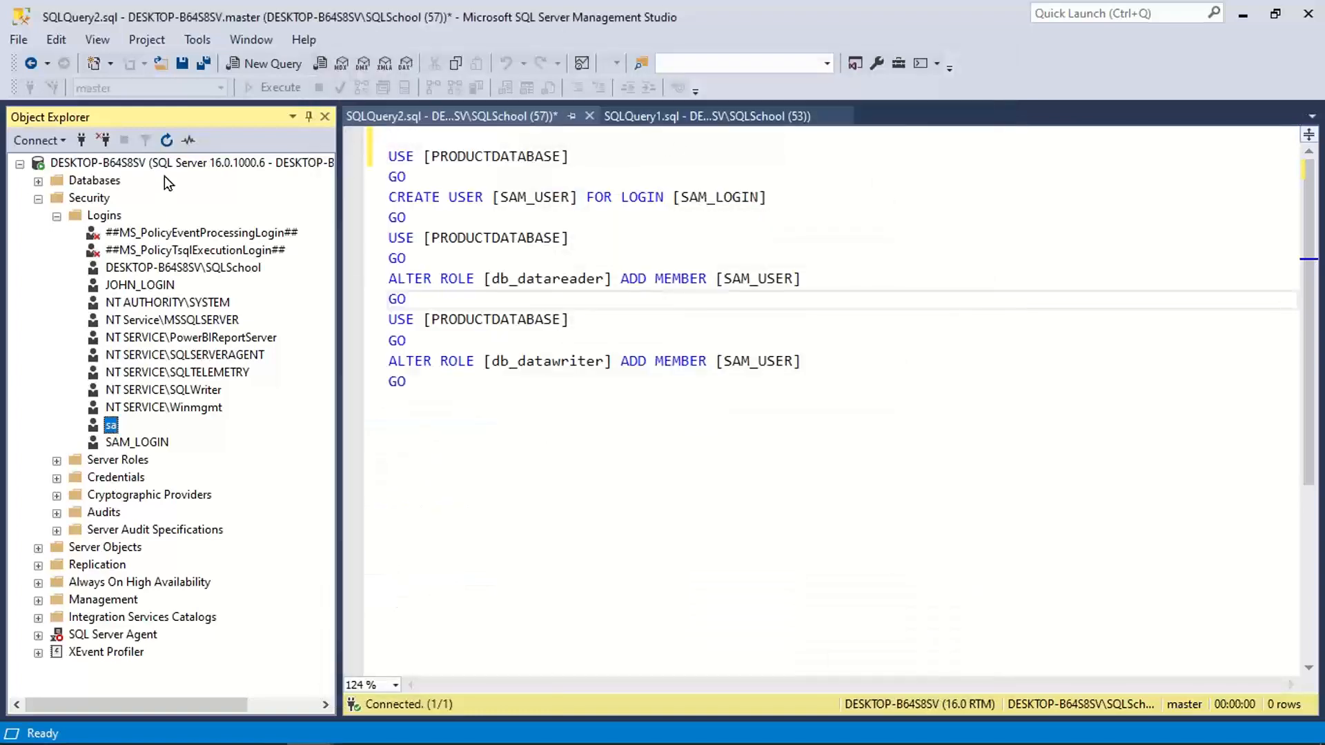
- Connect to DESKTOP-B64S8SV with SQL Server Authentication as JOHN_LOGIN, entering the login's password
{"action": "right_click", "coordinate": [139, 165]}
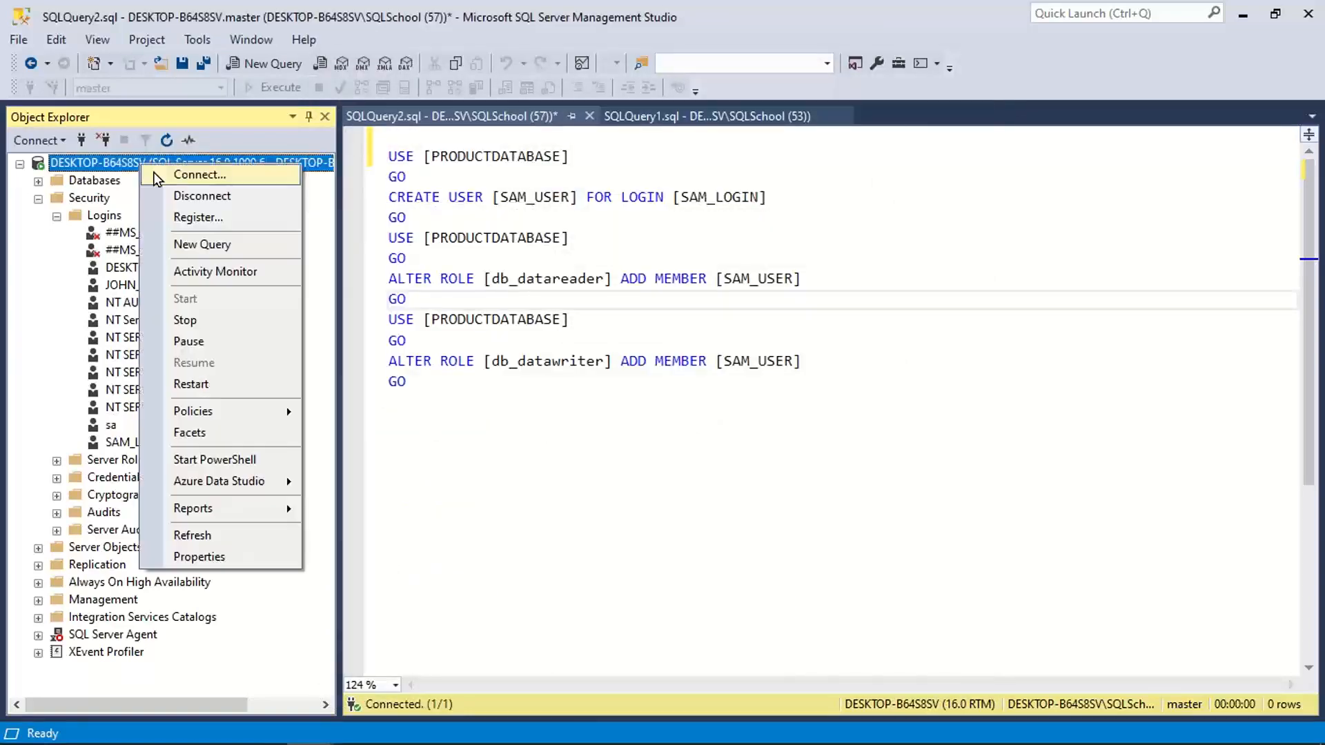
{"action": "left_click", "coordinate": [153, 172]}
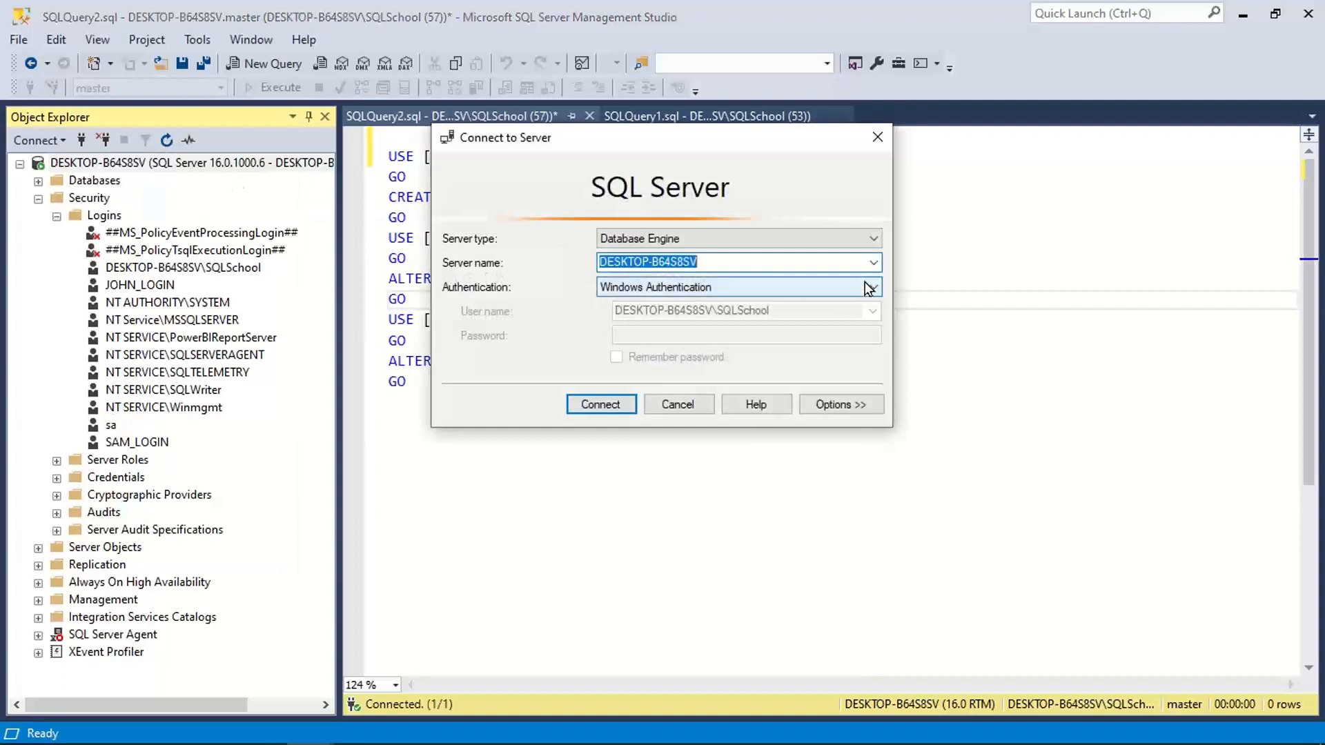
{"action": "left_click", "coordinate": [868, 288]}
{"action": "left_click", "coordinate": [709, 314]}
{"action": "left_click", "coordinate": [676, 312]}
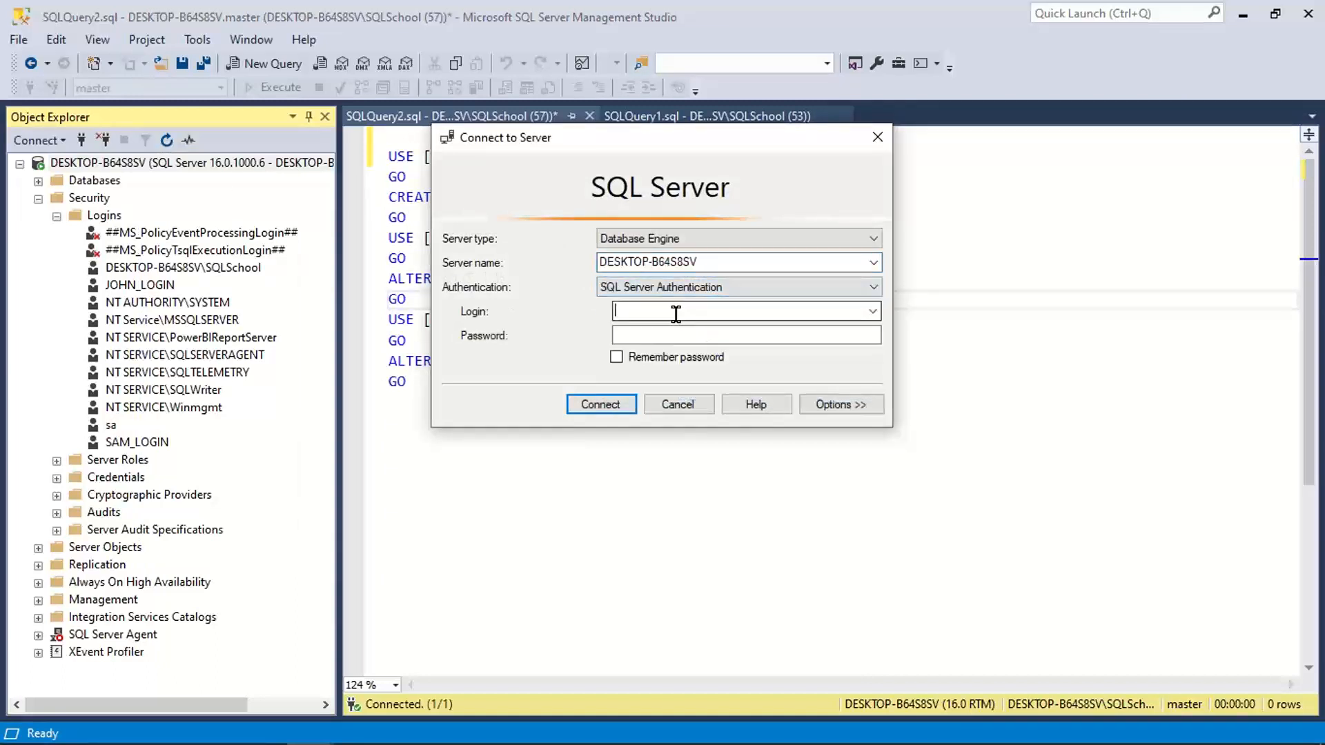
{"action": "type", "text": "JOHN"}
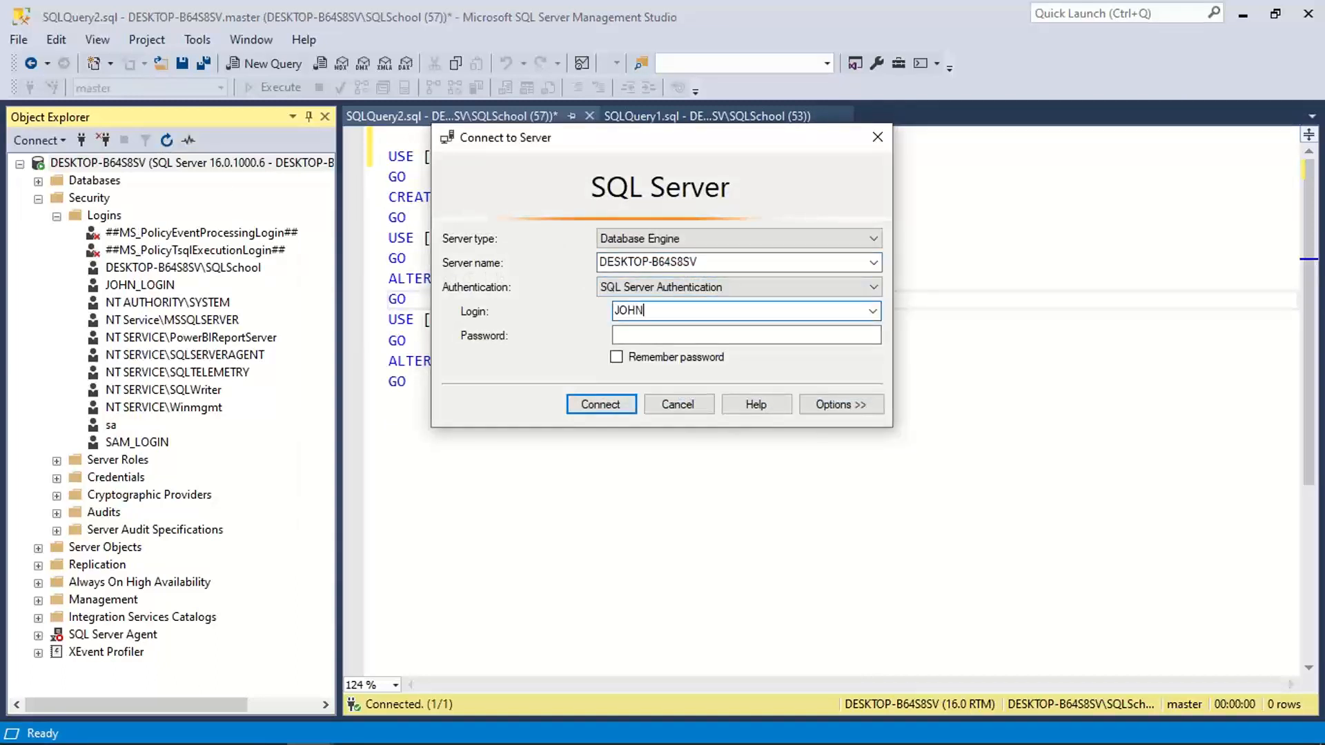
{"action": "type", "text": "_LOGIN"}
{"action": "double_click", "coordinate": [631, 310]}
{"action": "left_click", "coordinate": [650, 333]}
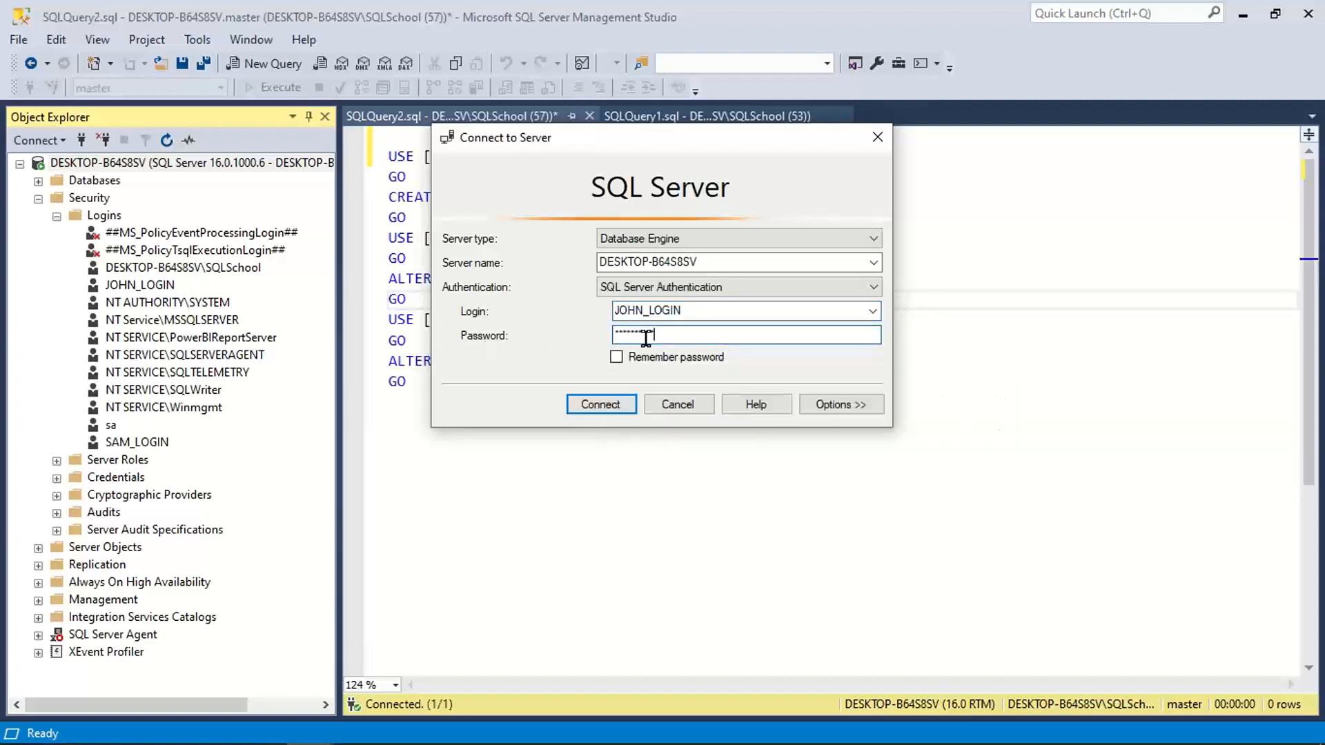
{"action": "left_click", "coordinate": [598, 406]}
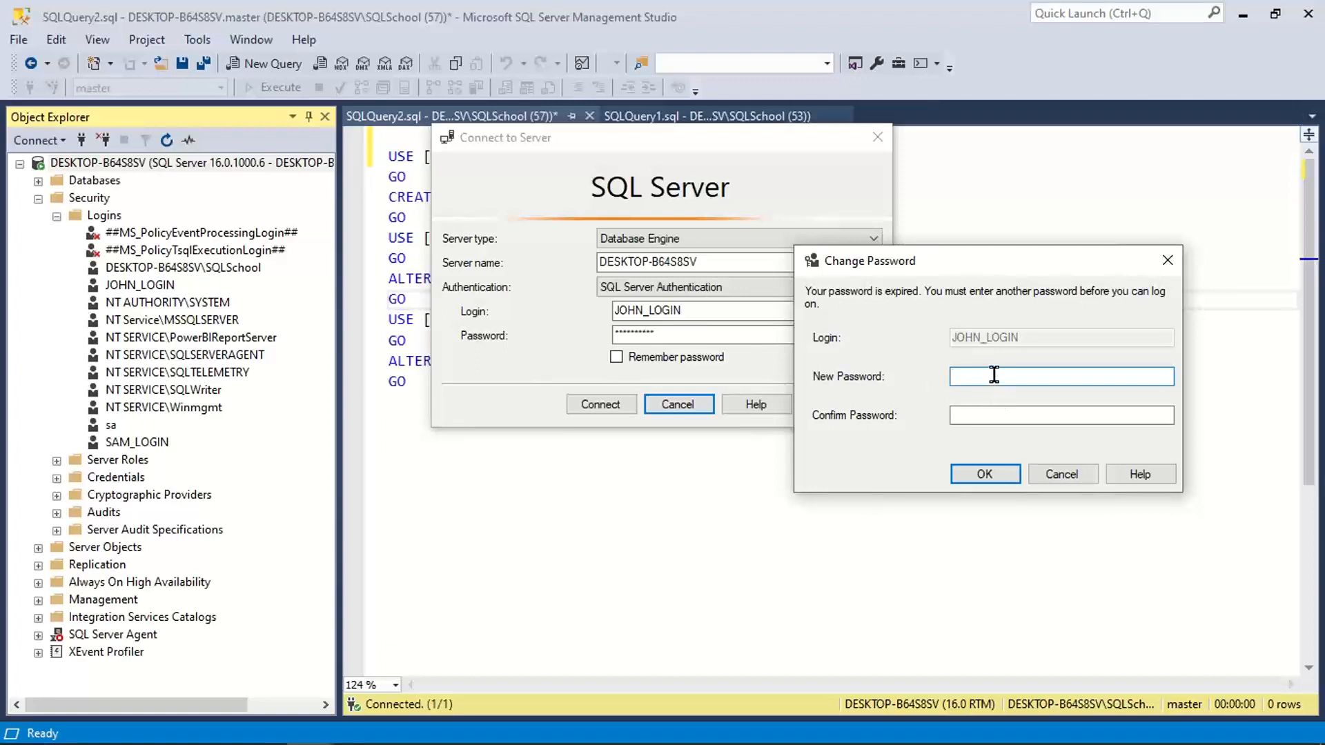
- Enter and confirm a new password for JOHN_LOGIN to replace the expired one and complete the connection
{"action": "type", "text": "*******"}
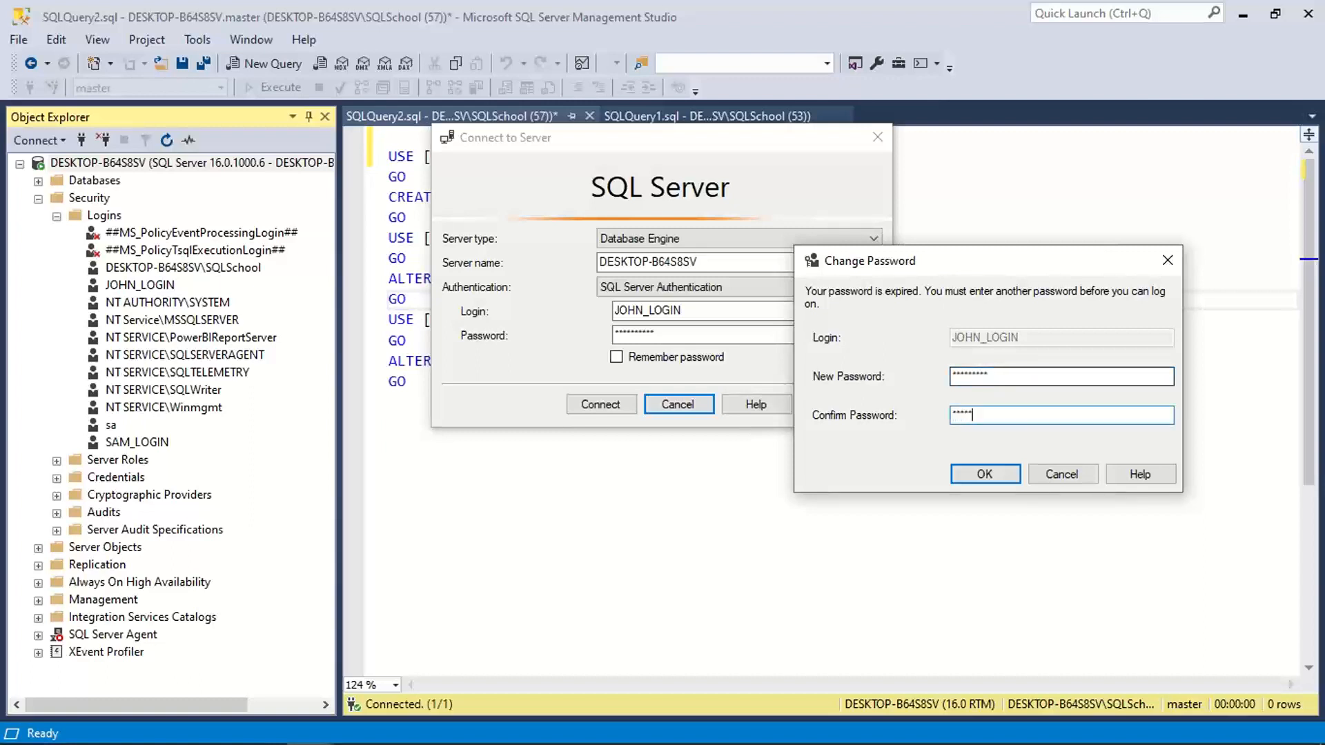
{"action": "type", "text": "****"}
{"action": "left_click", "coordinate": [985, 473]}
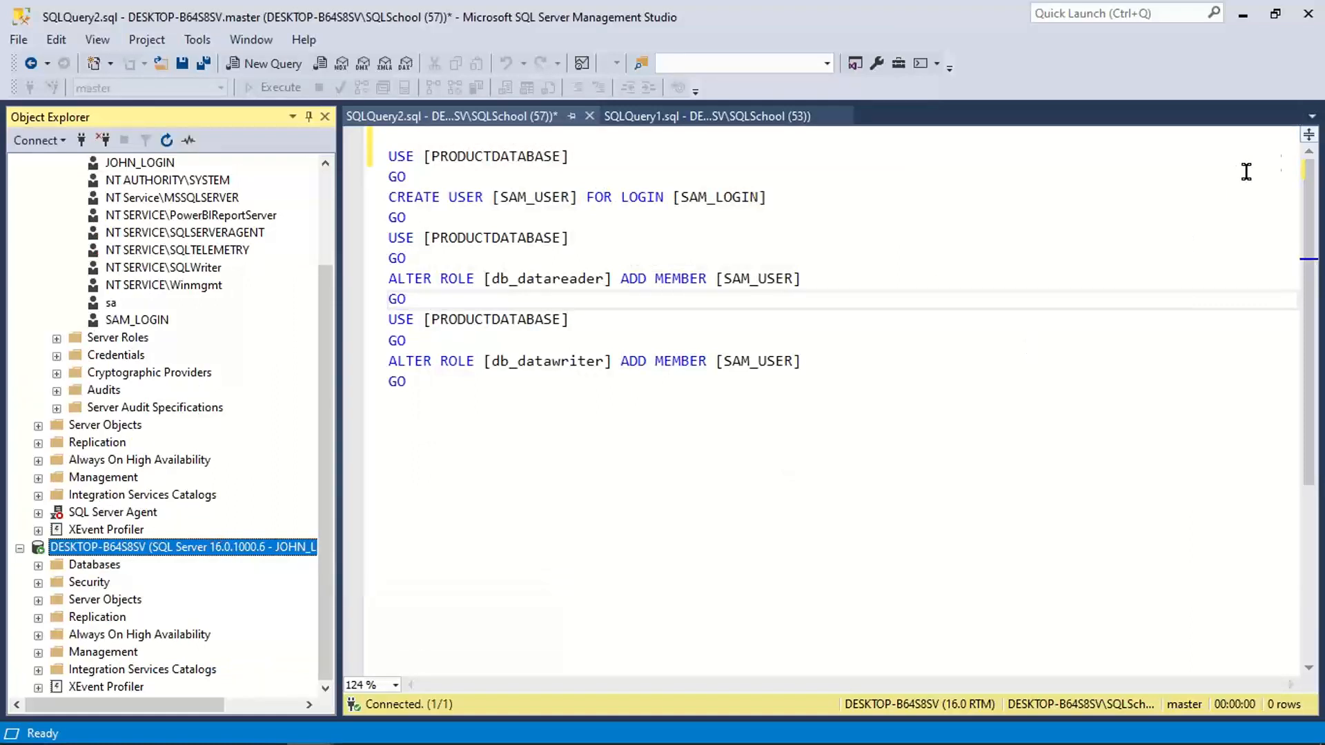
- Review the server authentication mode in the original connection's security properties and locate the server's restart command
{"action": "left_click", "coordinate": [1308, 163]}
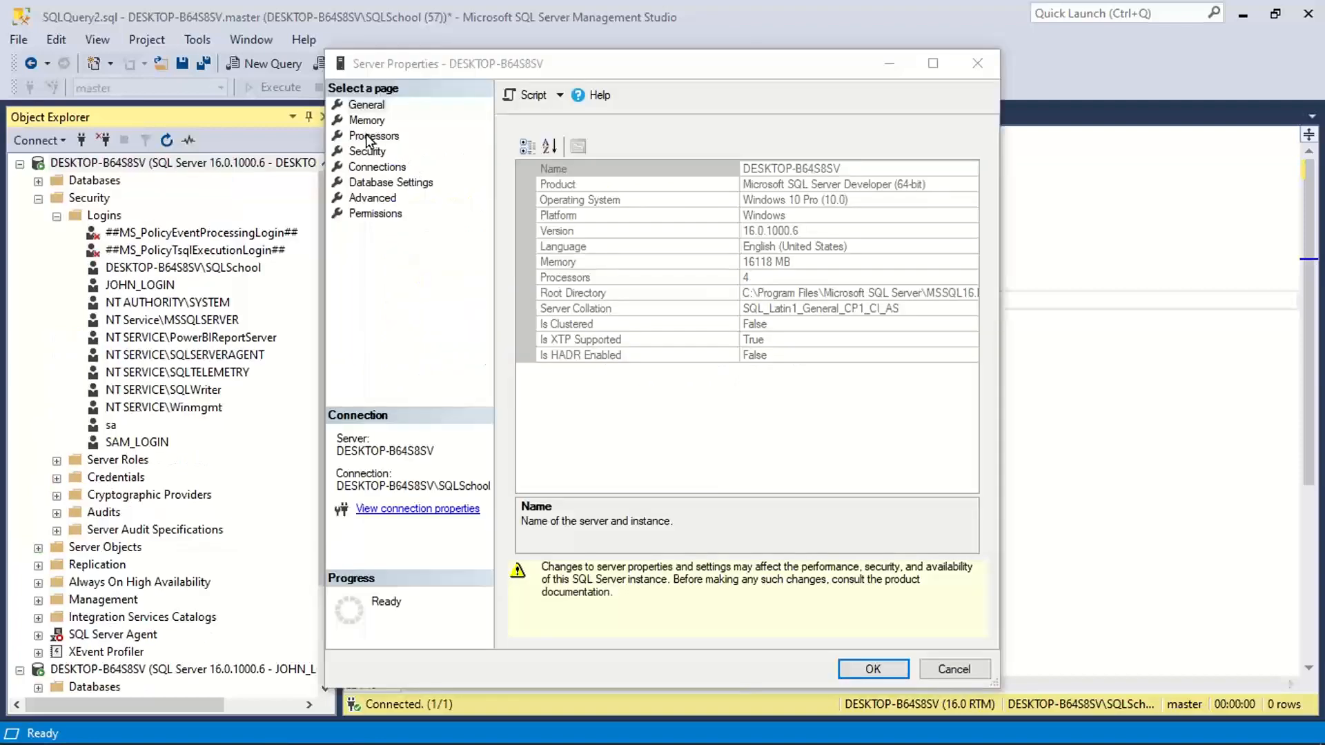
{"action": "left_click", "coordinate": [367, 150]}
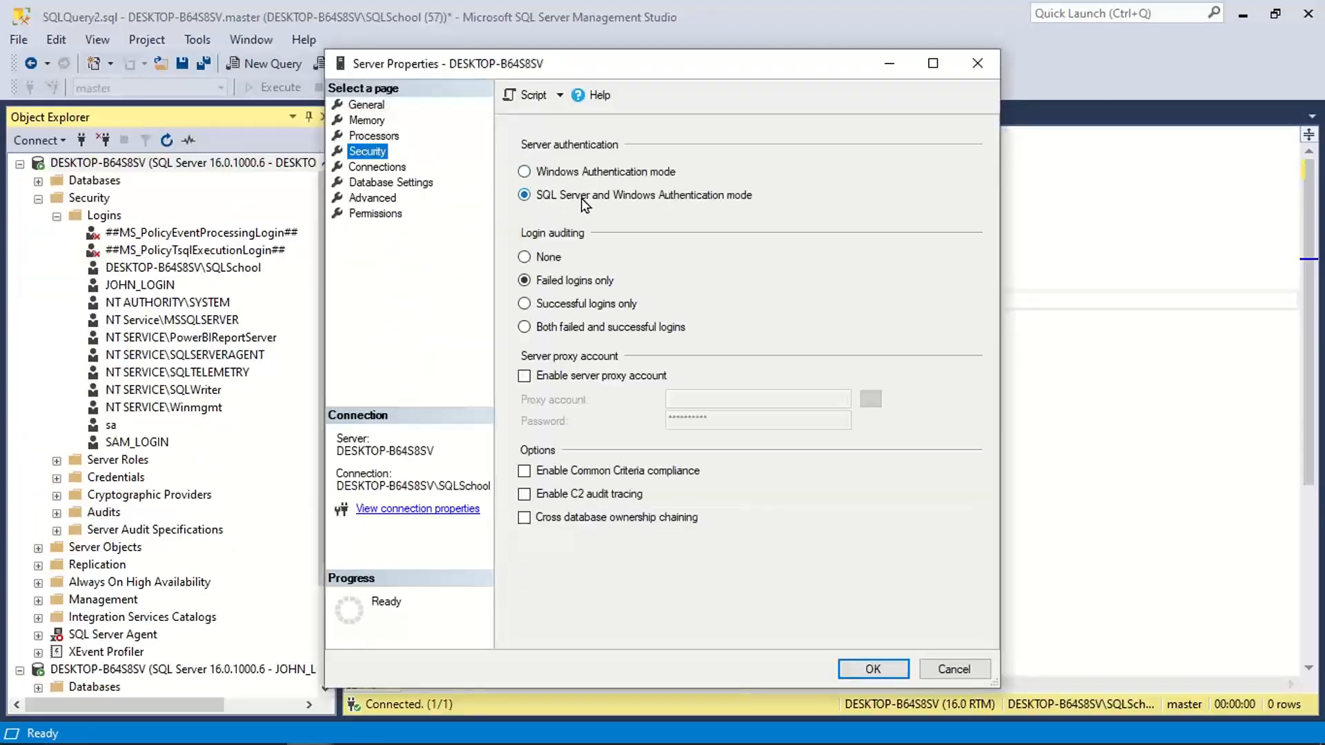
{"action": "left_click", "coordinate": [967, 73]}
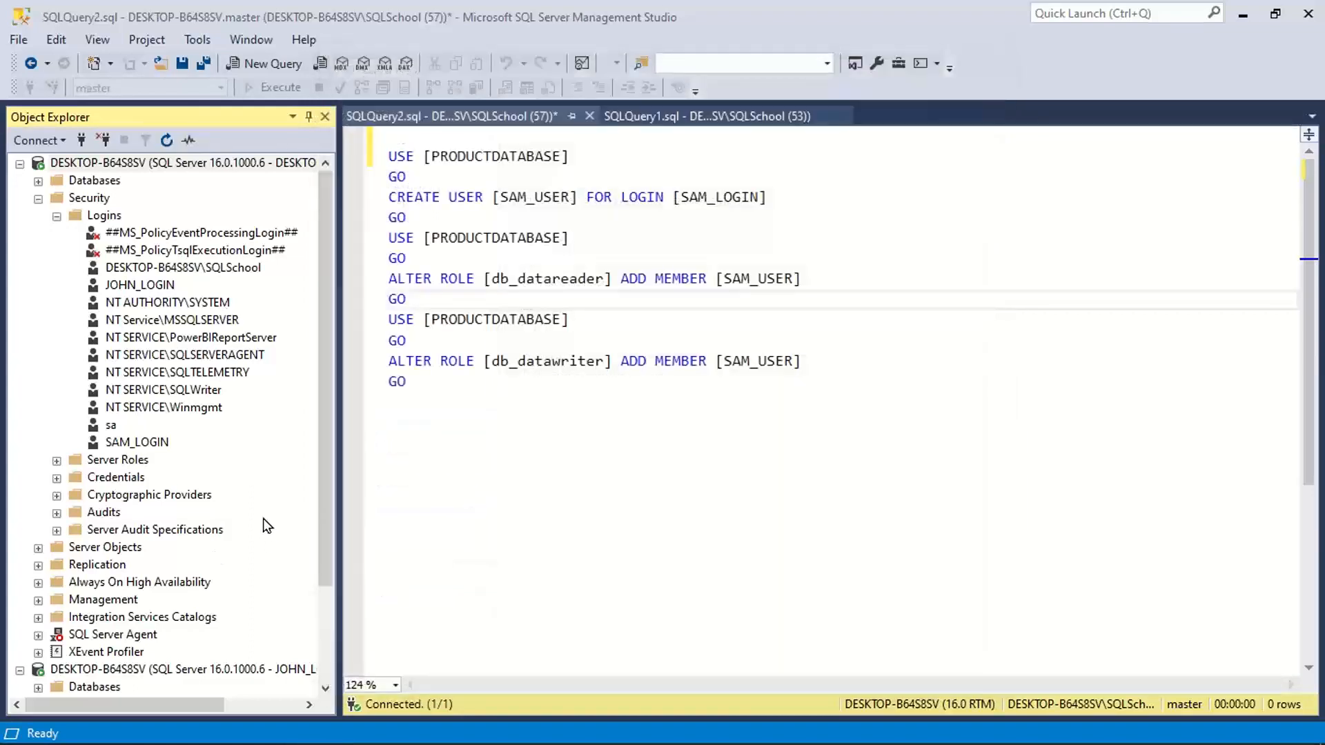
{"action": "right_click", "coordinate": [246, 164]}
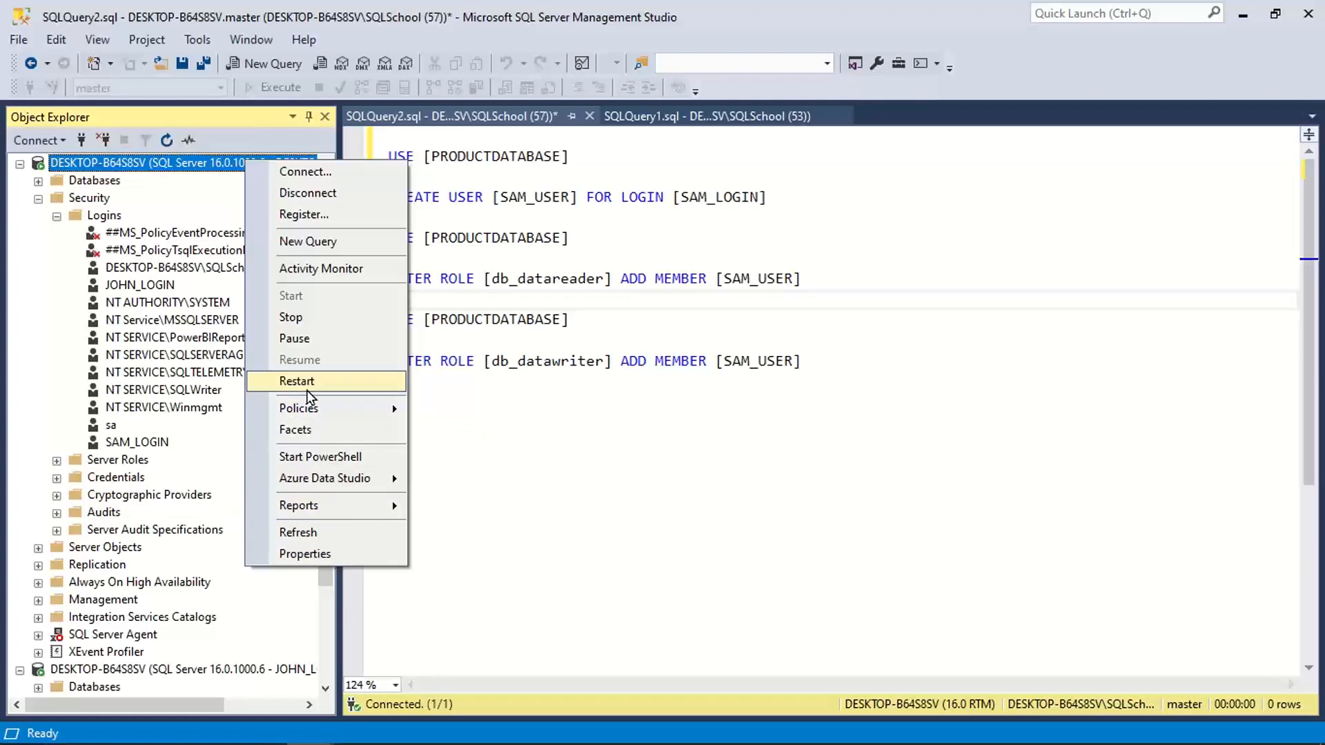
- Recheck the sa login's status and password pages in its properties, closing them without changes
{"action": "right_click", "coordinate": [111, 425]}
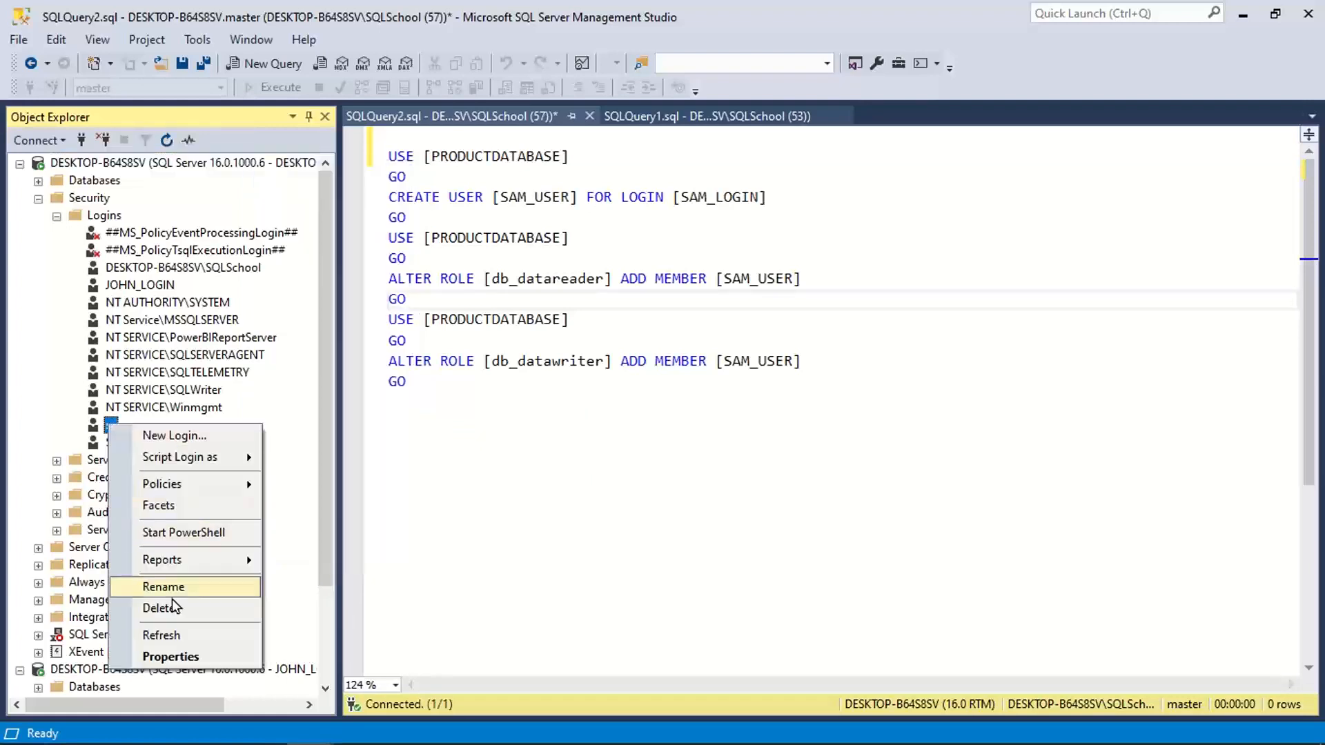
{"action": "left_click", "coordinate": [181, 656]}
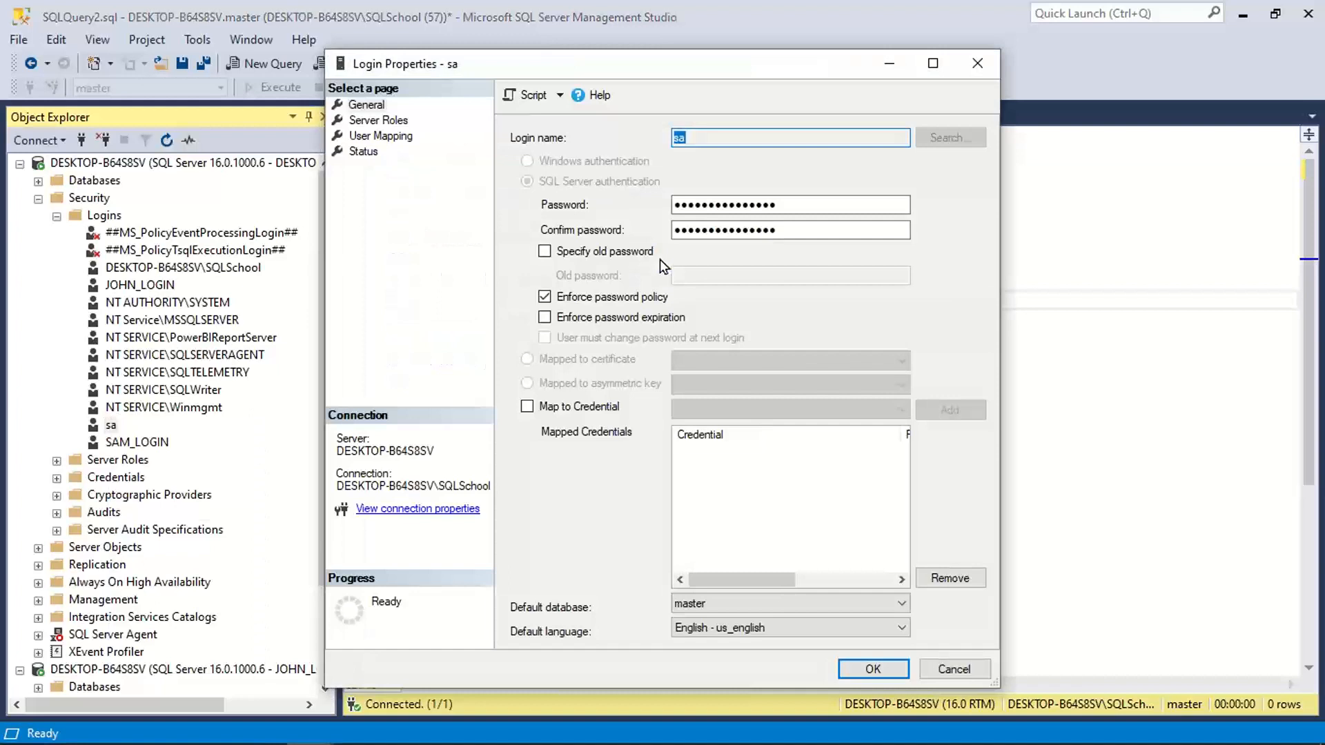
{"action": "left_click", "coordinate": [371, 155]}
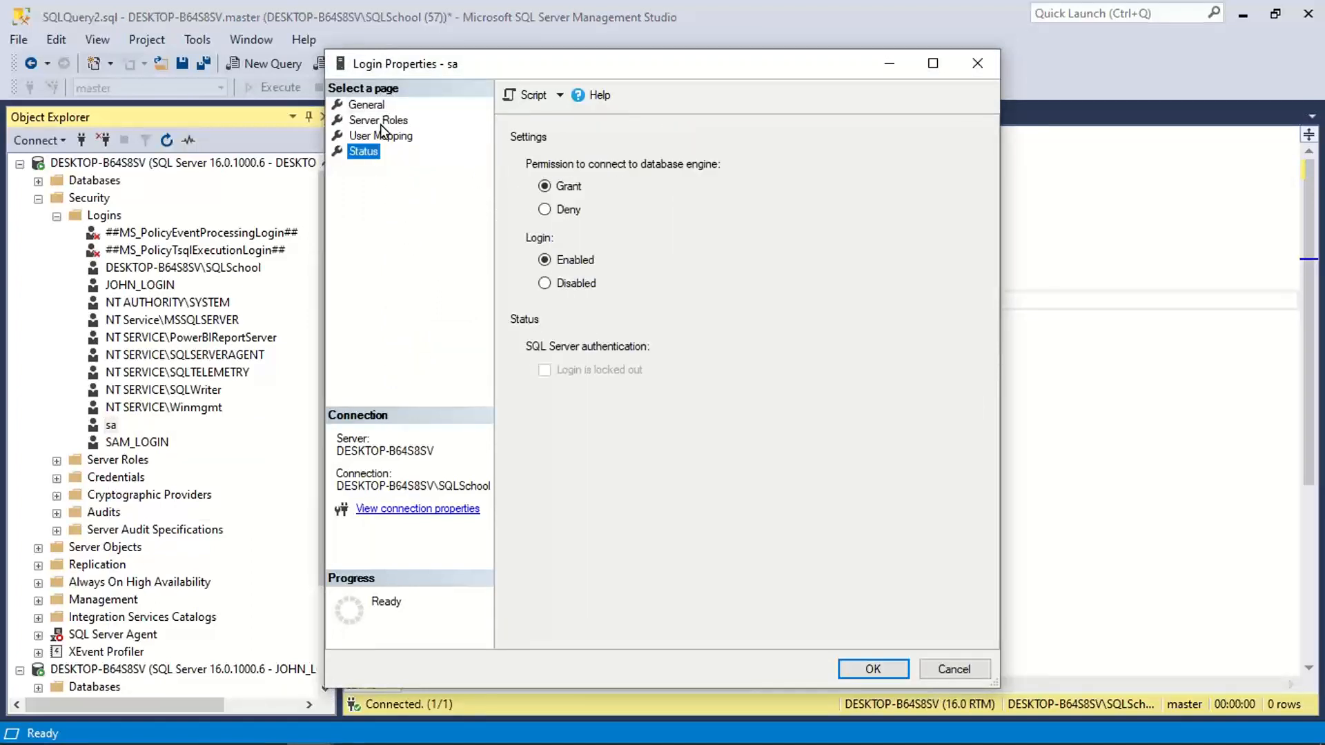
{"action": "left_click", "coordinate": [384, 105]}
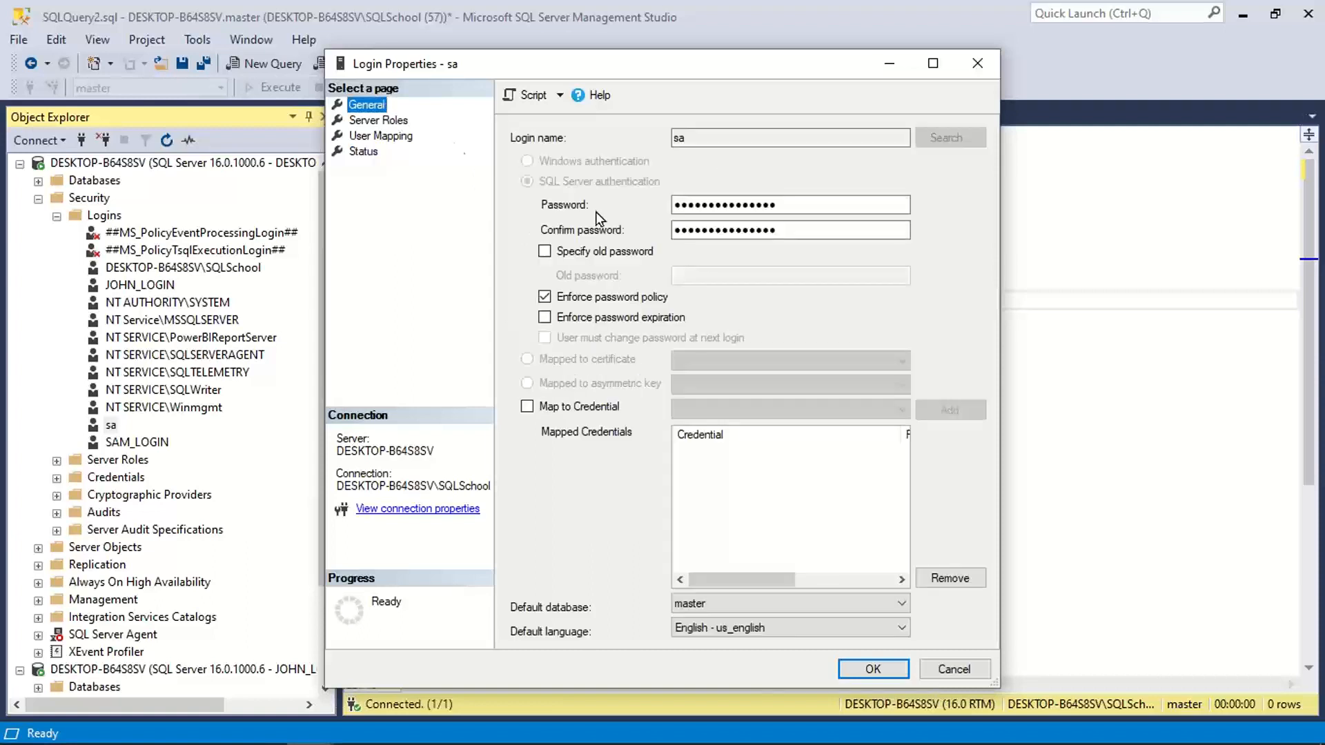
{"action": "key", "text": "ctrl"}
{"action": "left_click", "coordinate": [936, 668]}
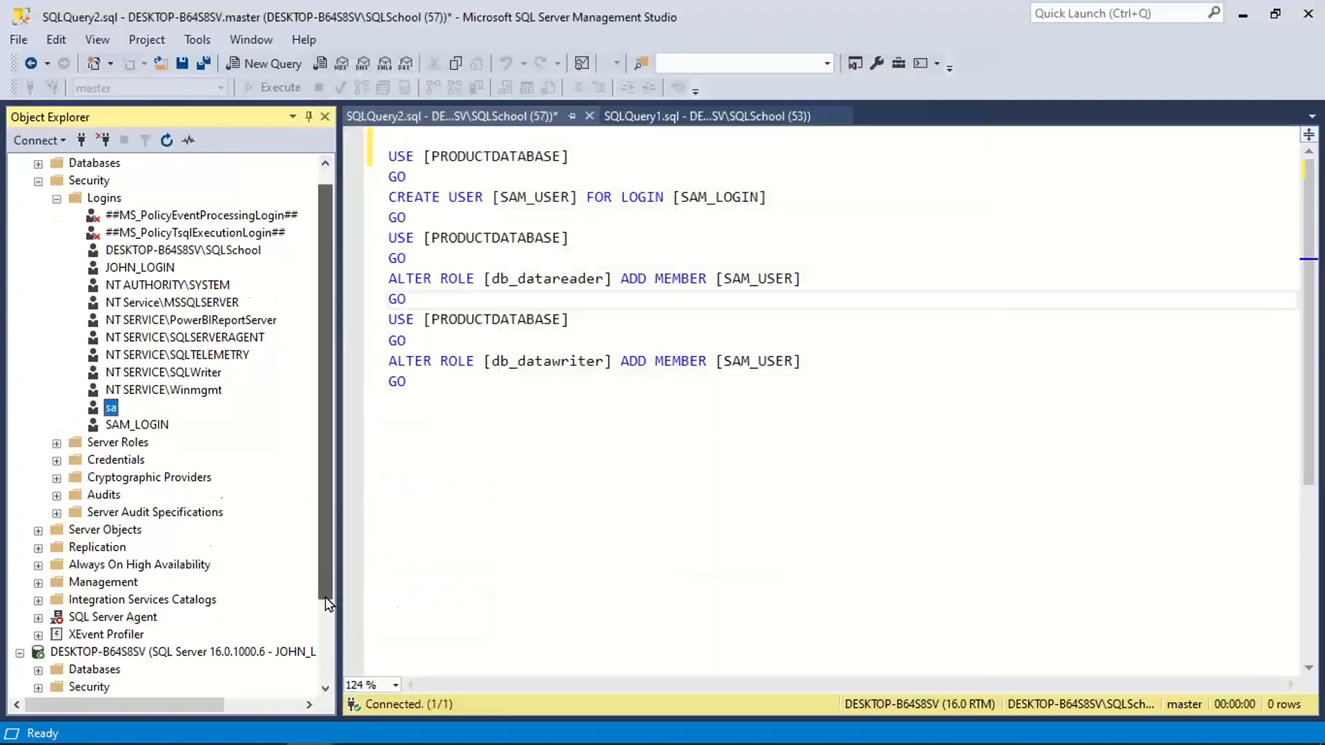